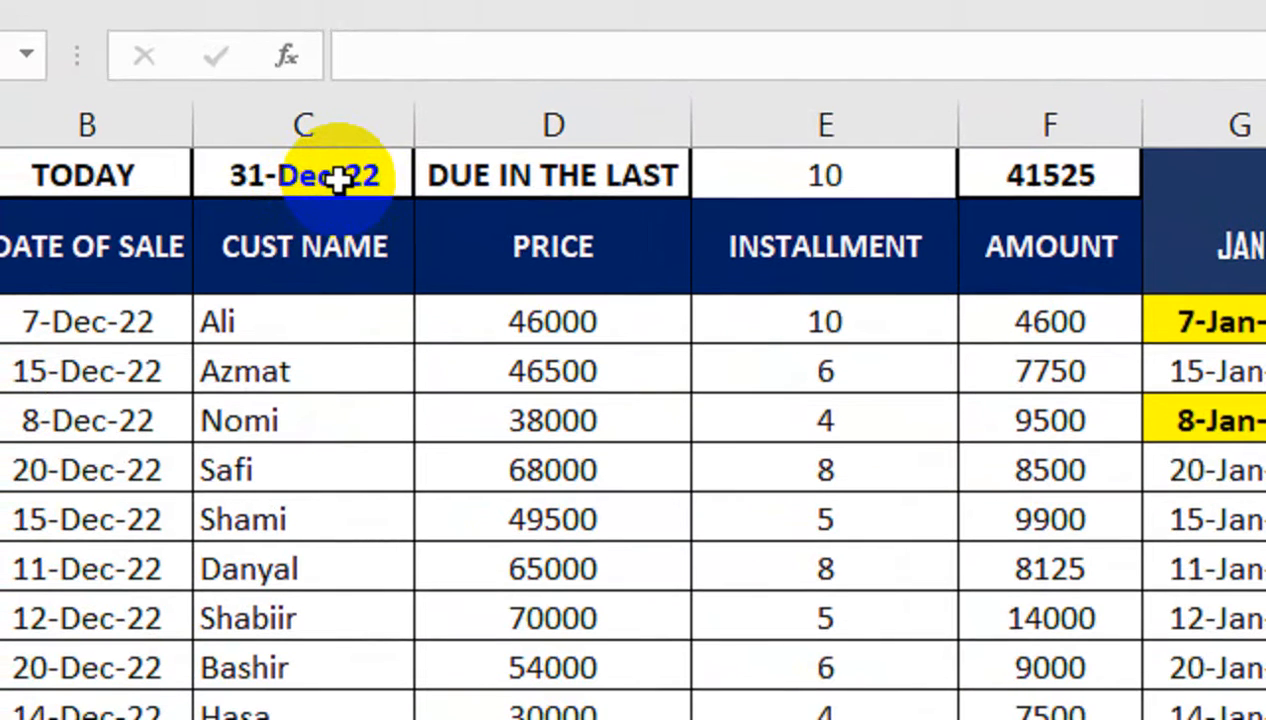
- Inspect the formula behind today's date in C1, the days value in E1 and the highlighted January due dates
click(340, 166)
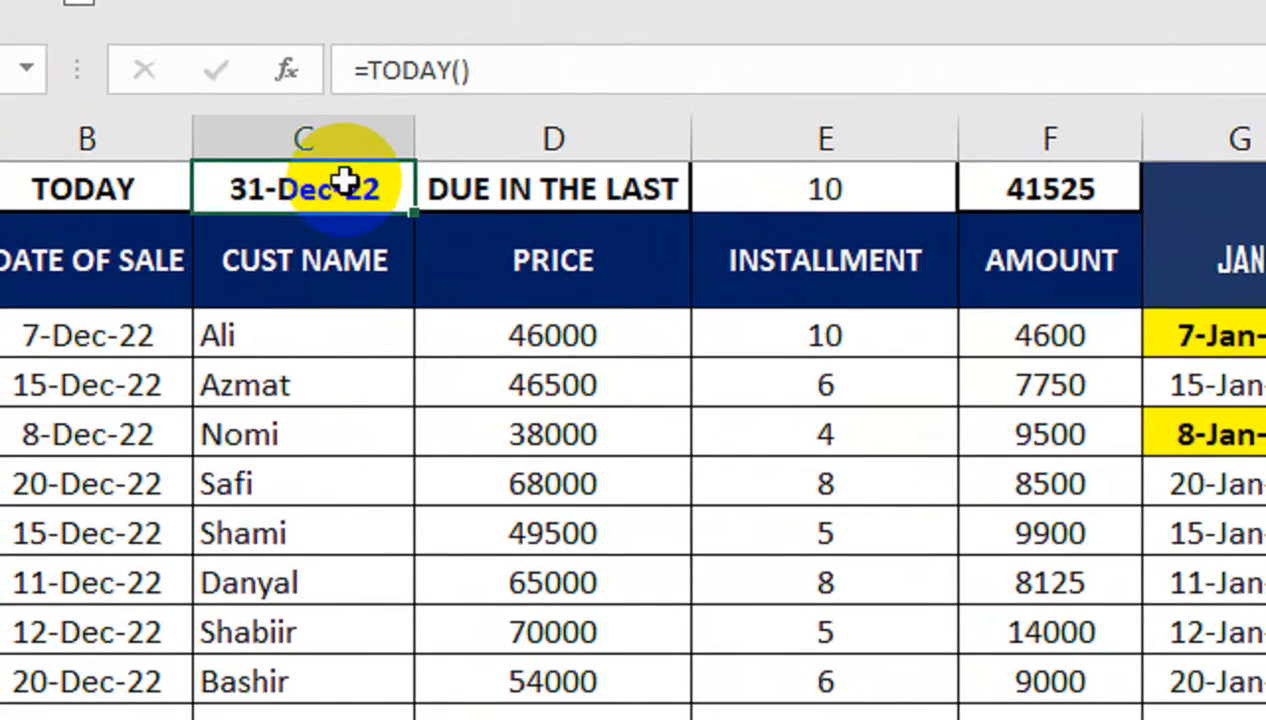
double_click(343, 181)
key(Return)
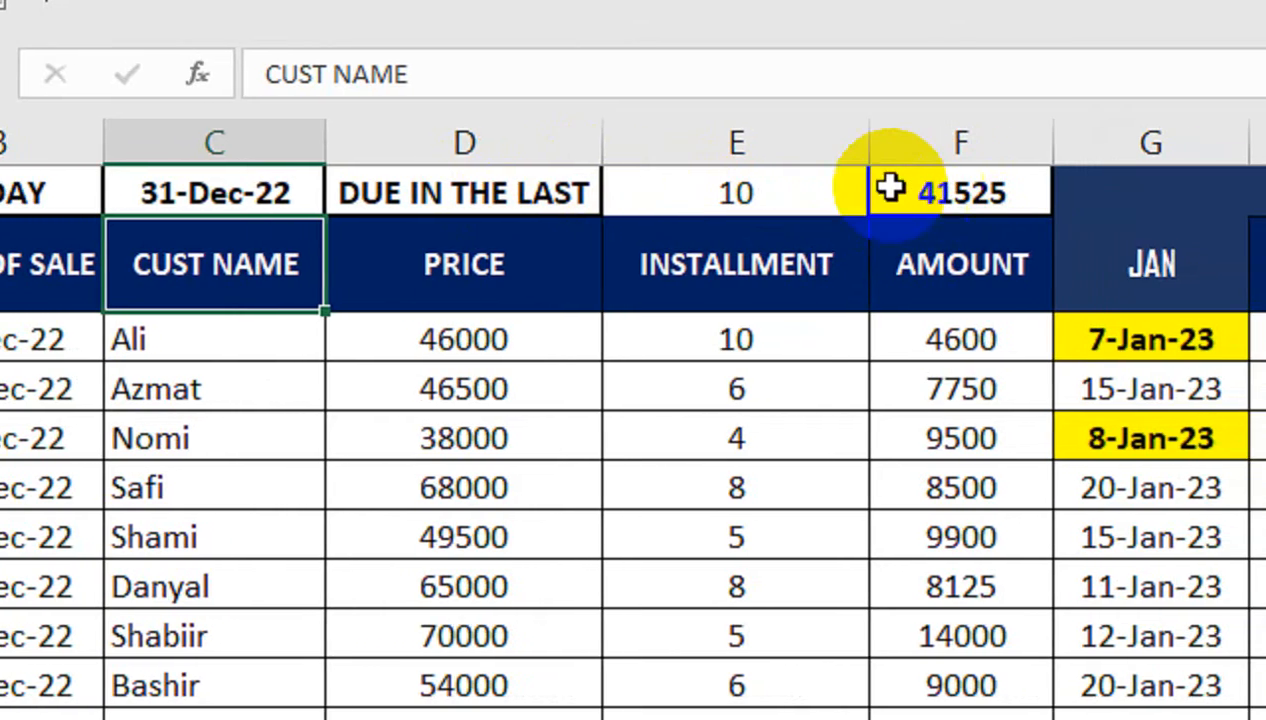
click(812, 187)
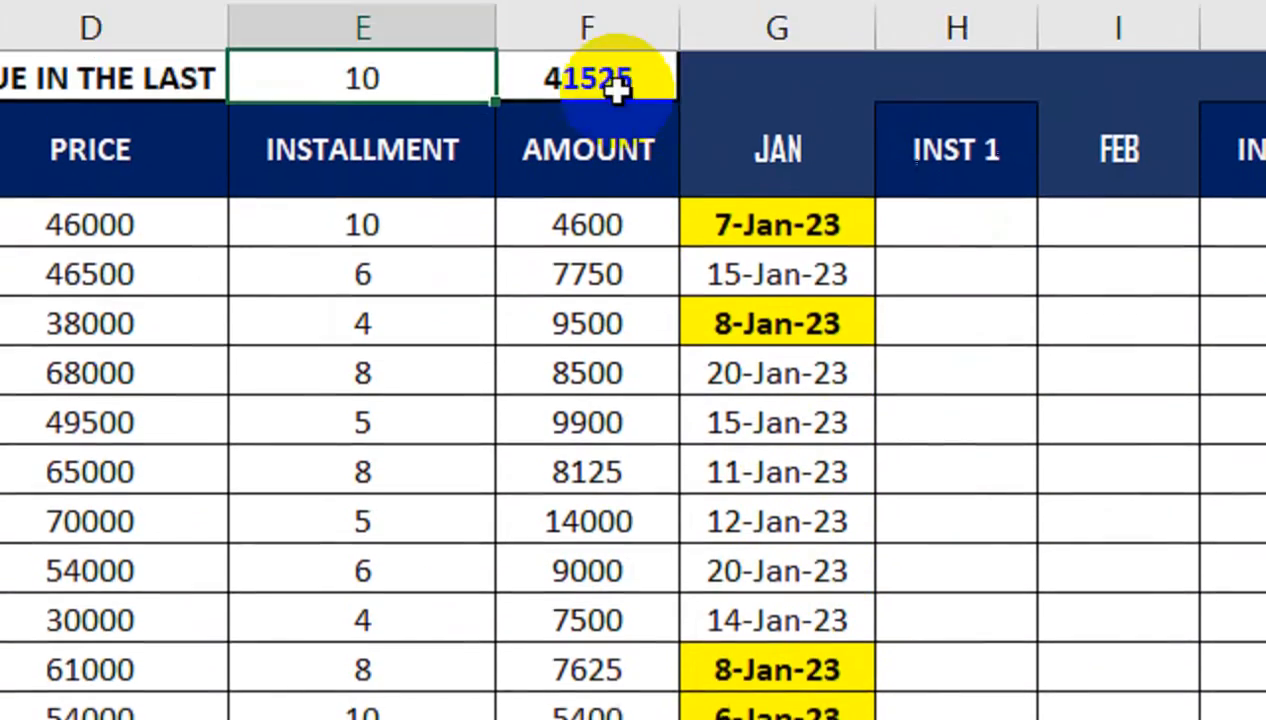
scroll(938, 348, down, 1)
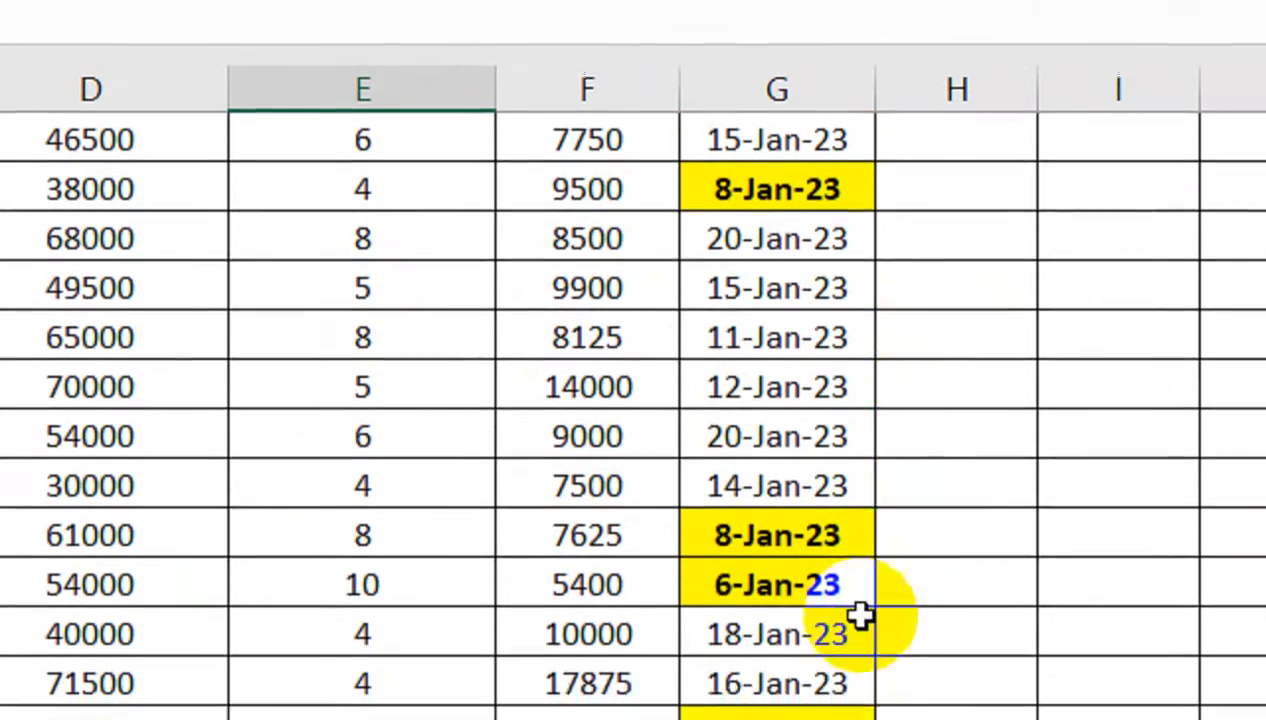
scroll(860, 655, up, 1)
click(845, 100)
click(1046, 161)
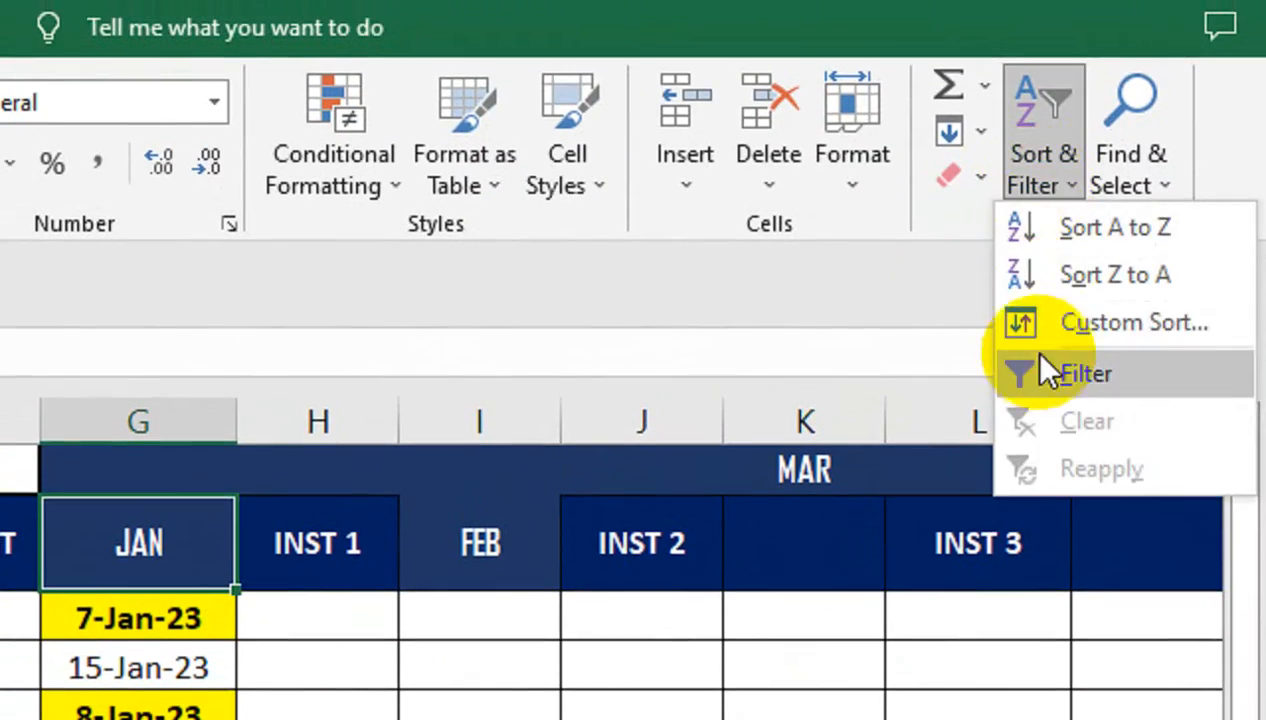
click(1046, 371)
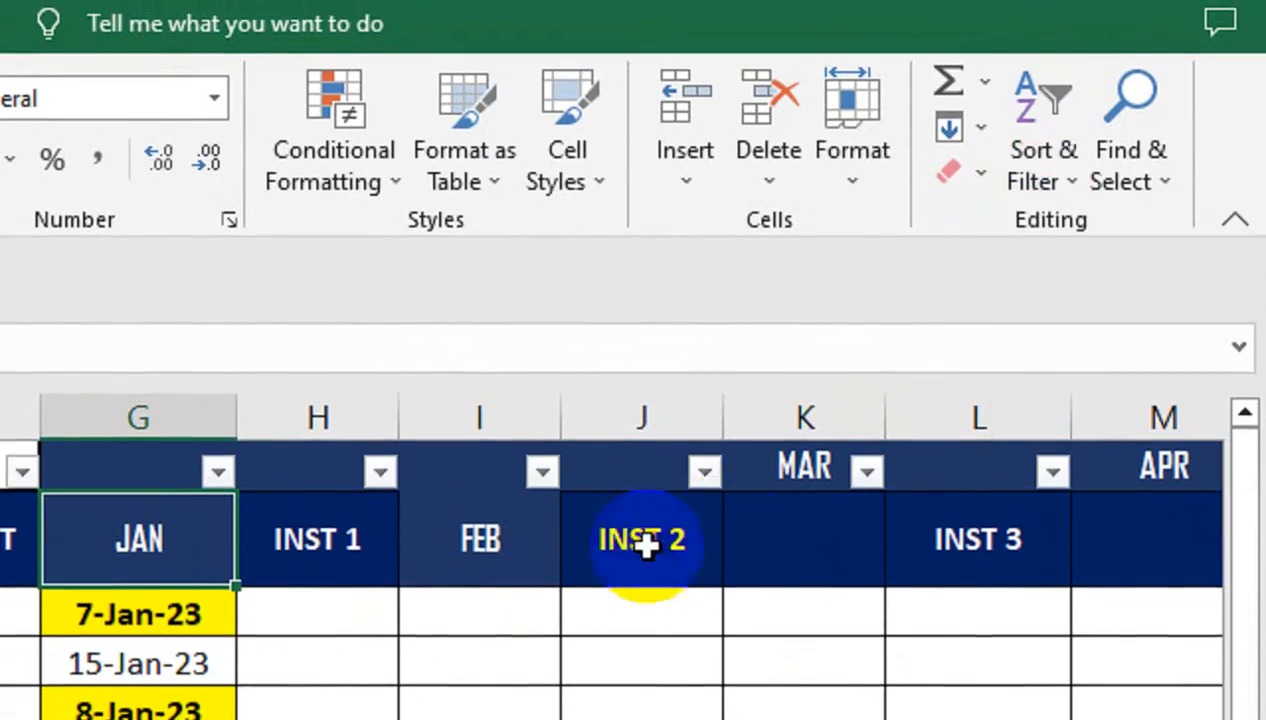
key(ctrl+z)
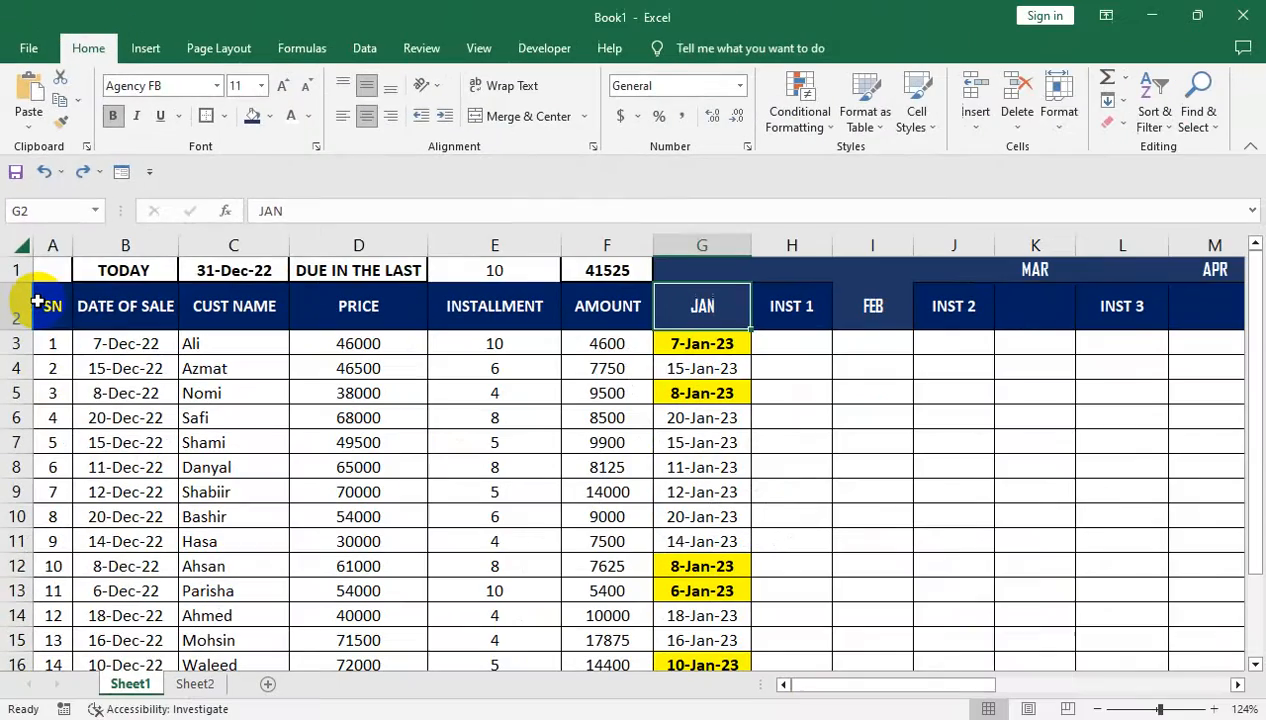
- Add filters to the header cells A2:O2, from SN through the May column
click(37, 301)
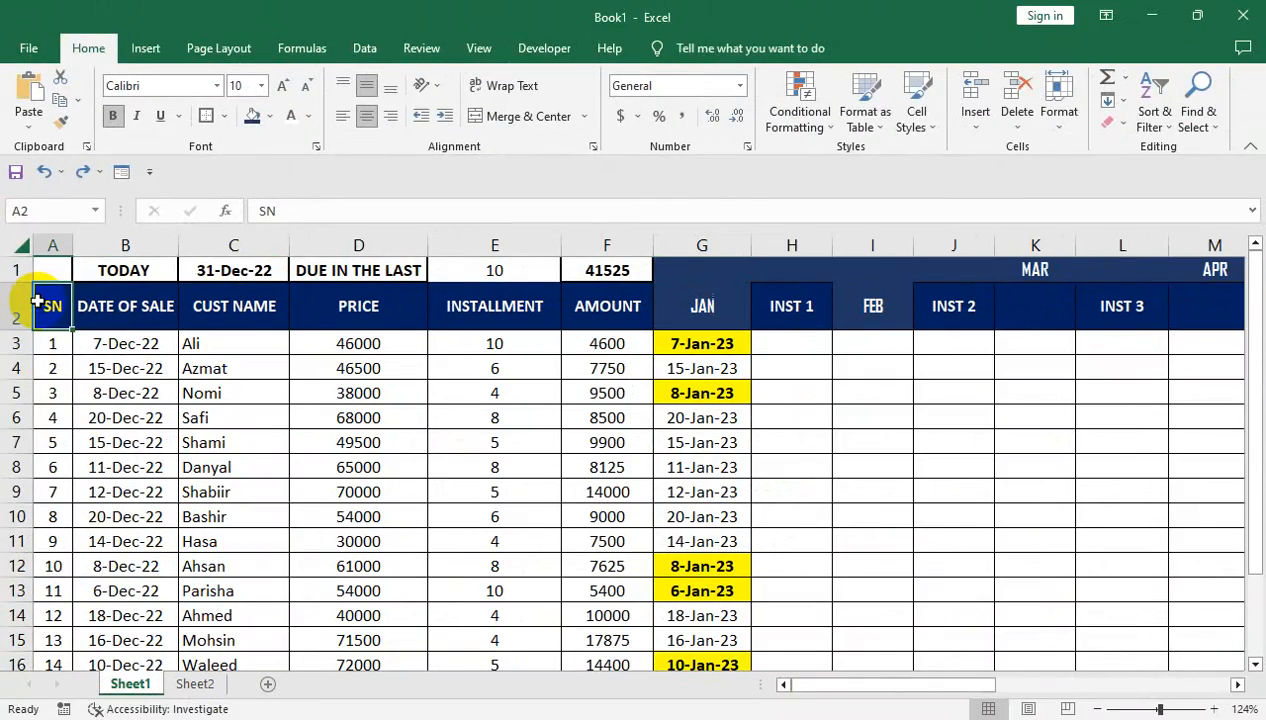
key(shift+Right)
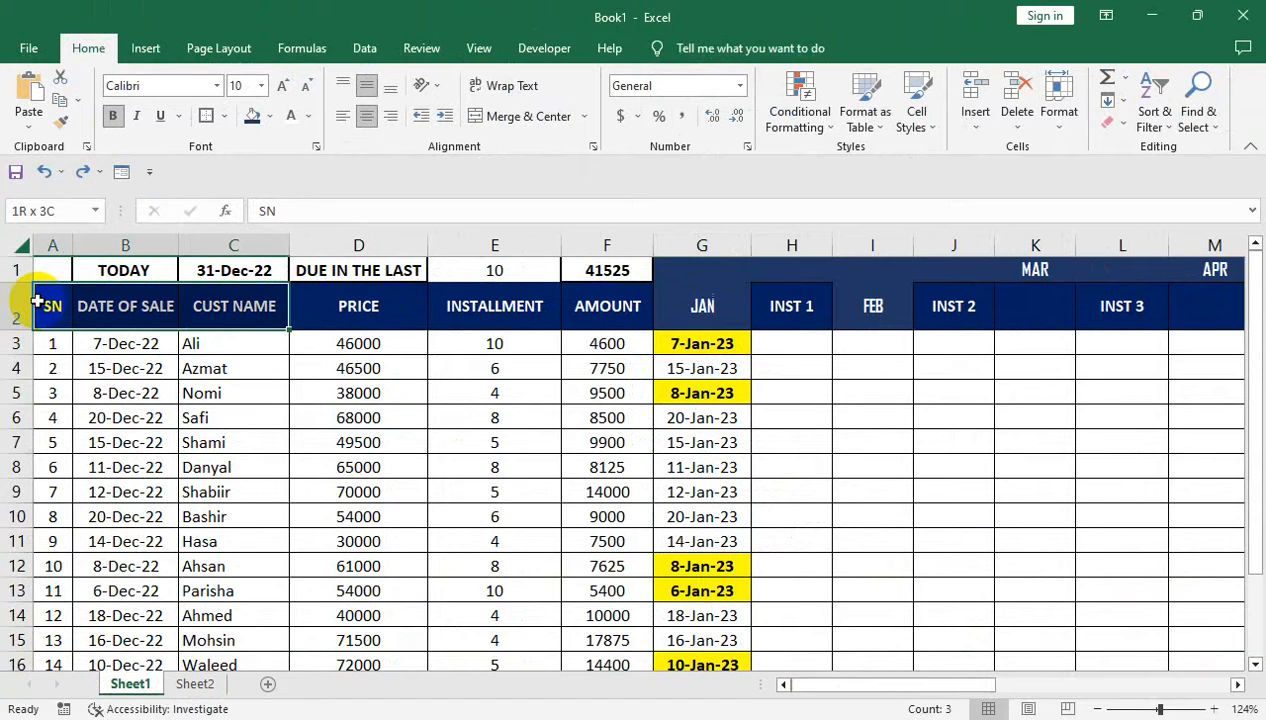
key(shift+Right)
key(shift+Right)
key(shift+Right)
key(shift+Right)
key(shift+Right)
key(shift+Right)
key(shift+Right)
key(shift+Right)
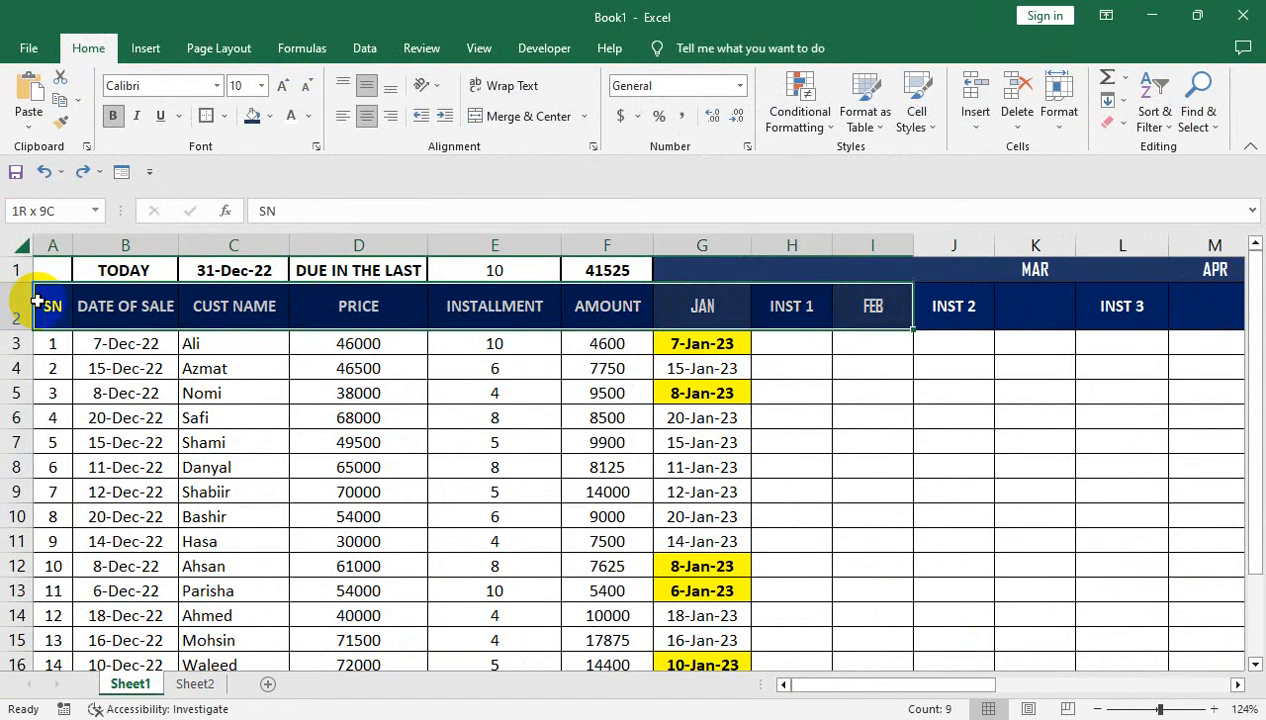
key(shift+Right)
key(shift+Right)
key(shift+Right)
key(shift+Right)
key(ctrl+q)
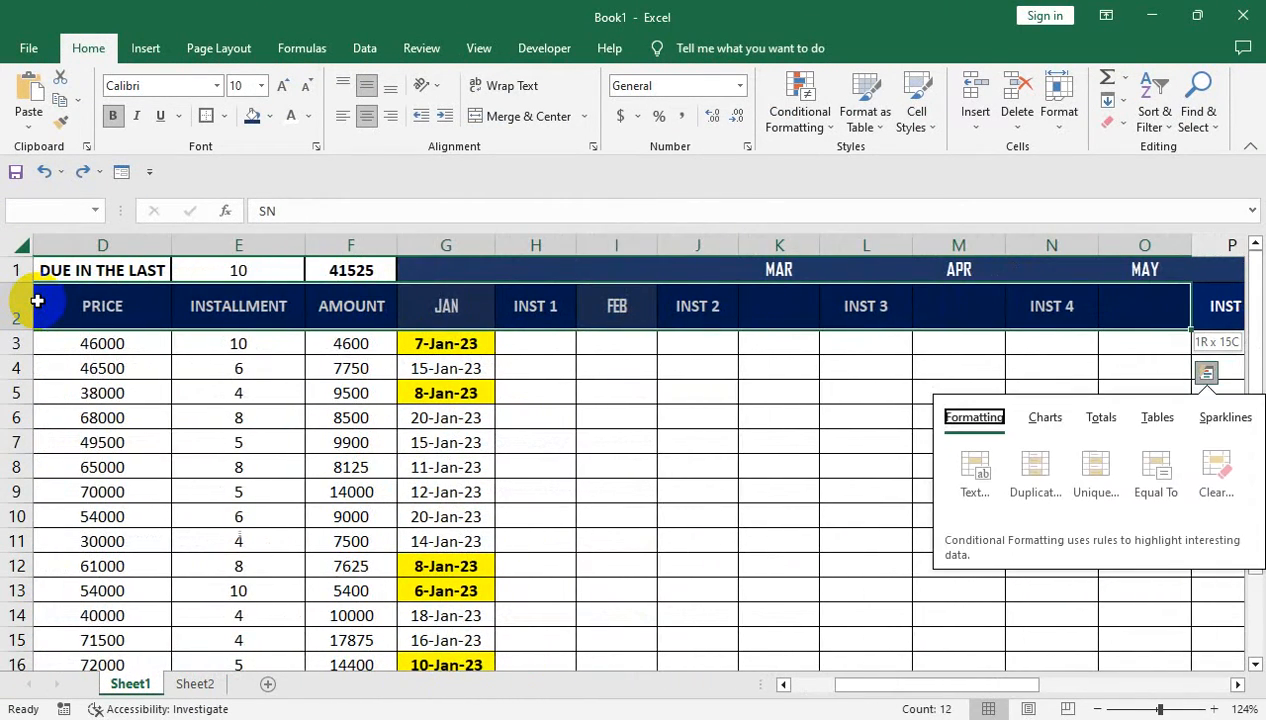
click(1154, 115)
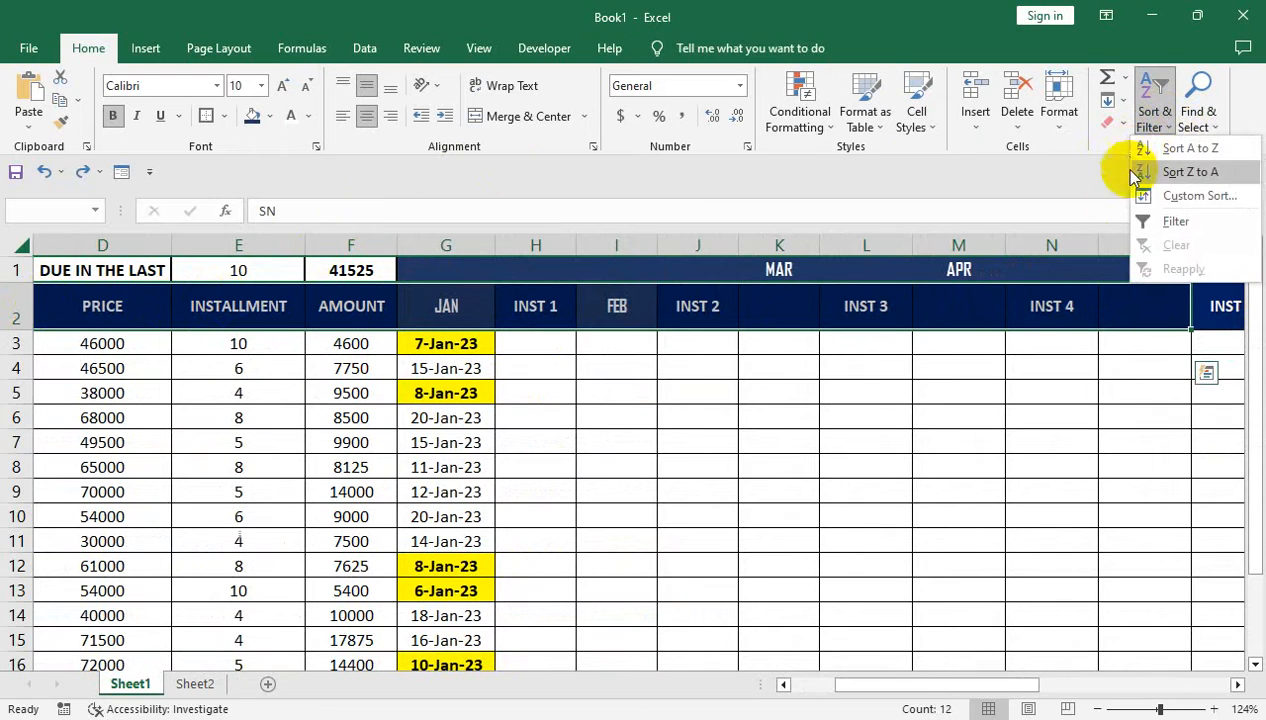
click(1150, 221)
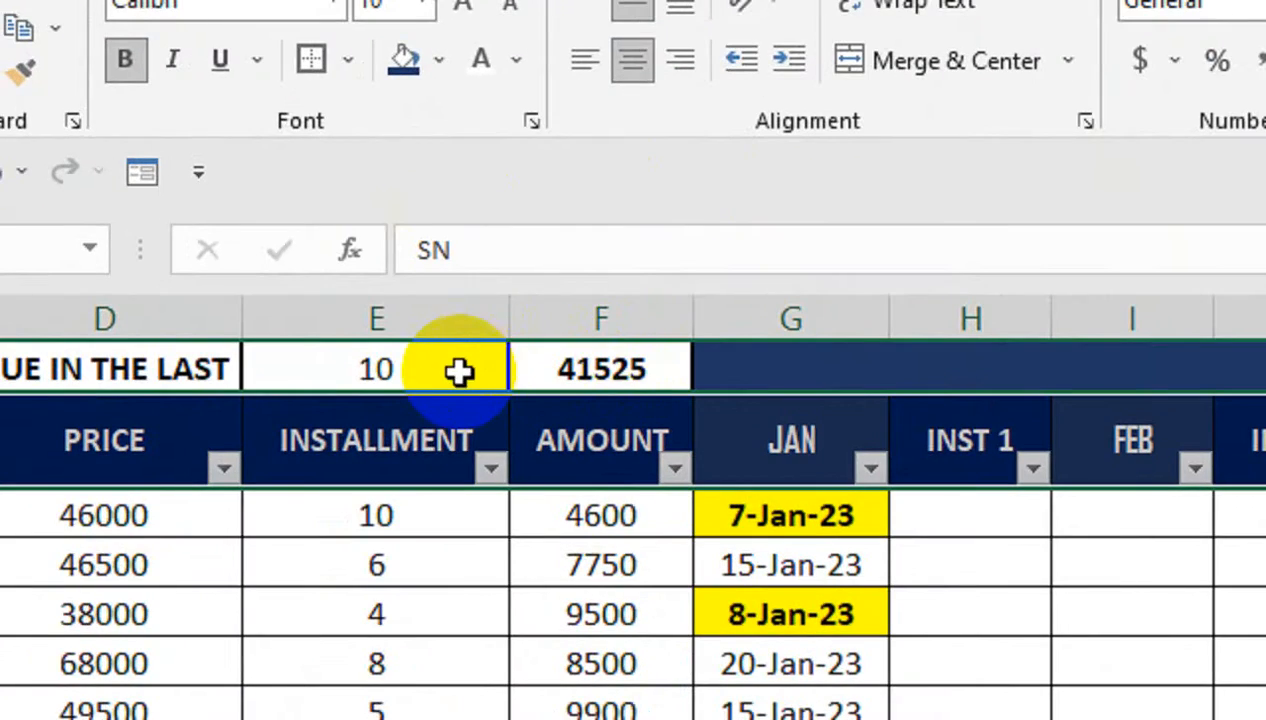
- Filter the JAN column by the yellow cell color
click(870, 467)
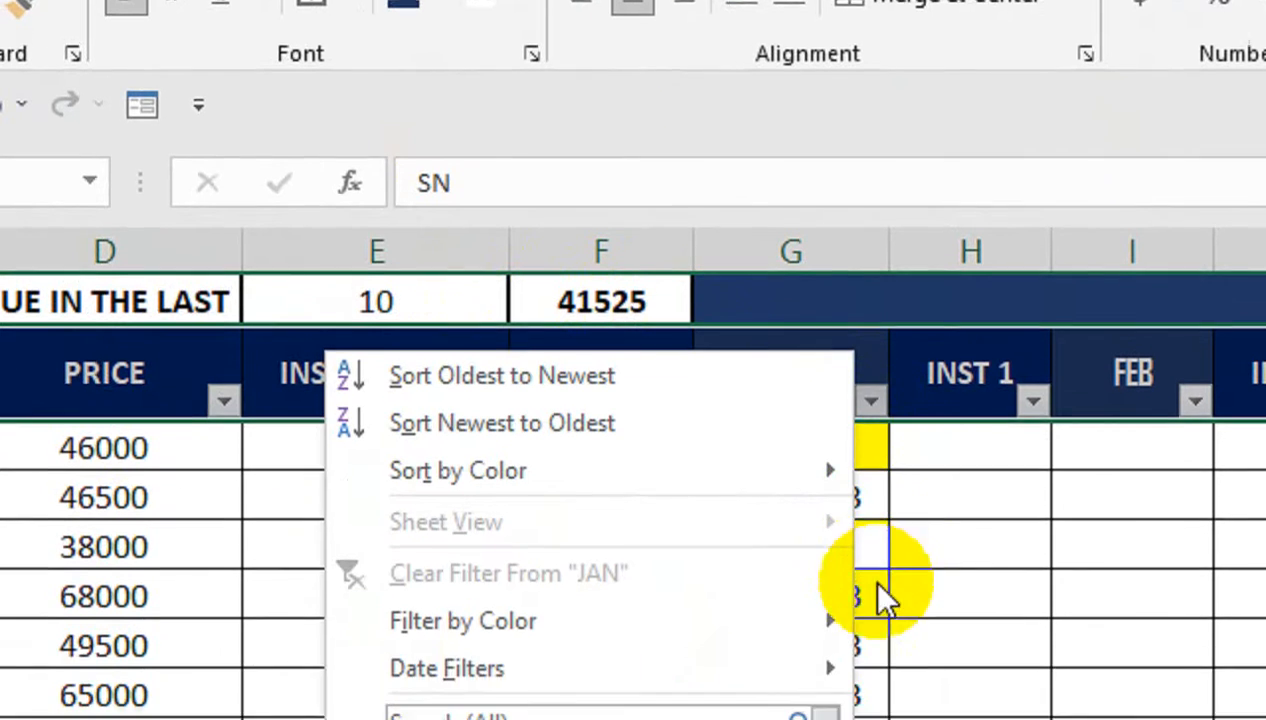
mouse_move(835, 708)
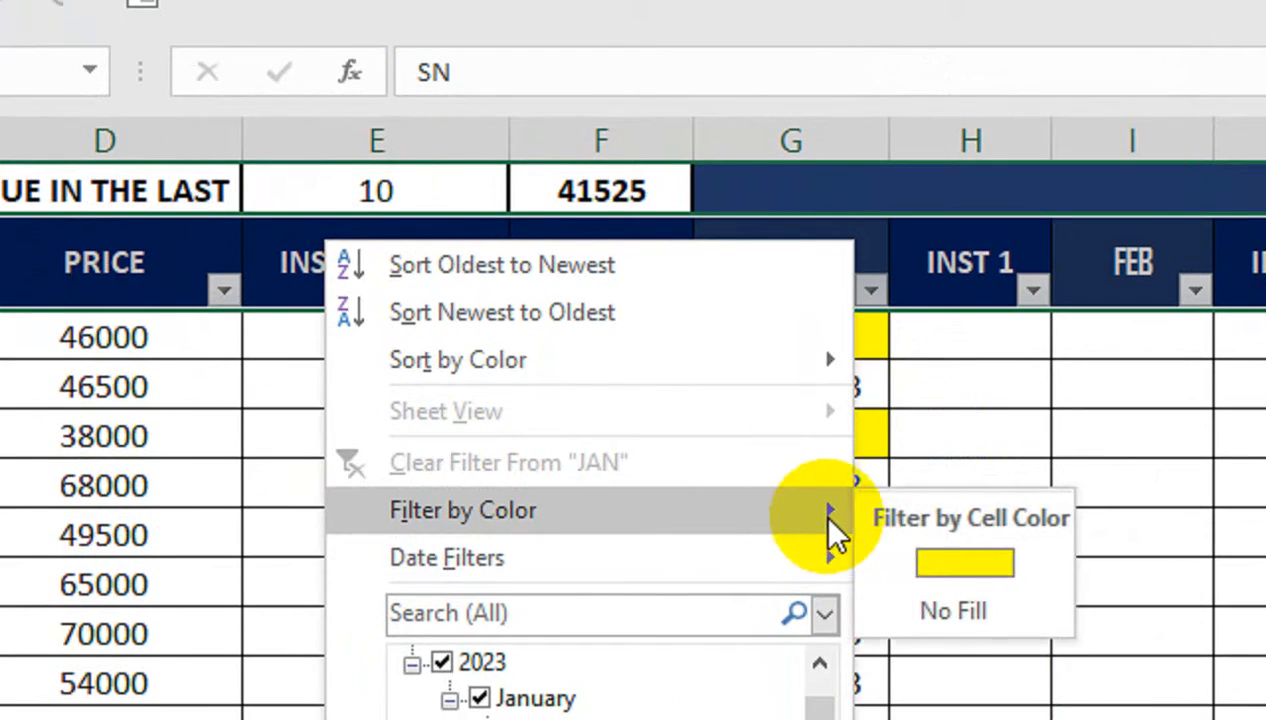
click(962, 563)
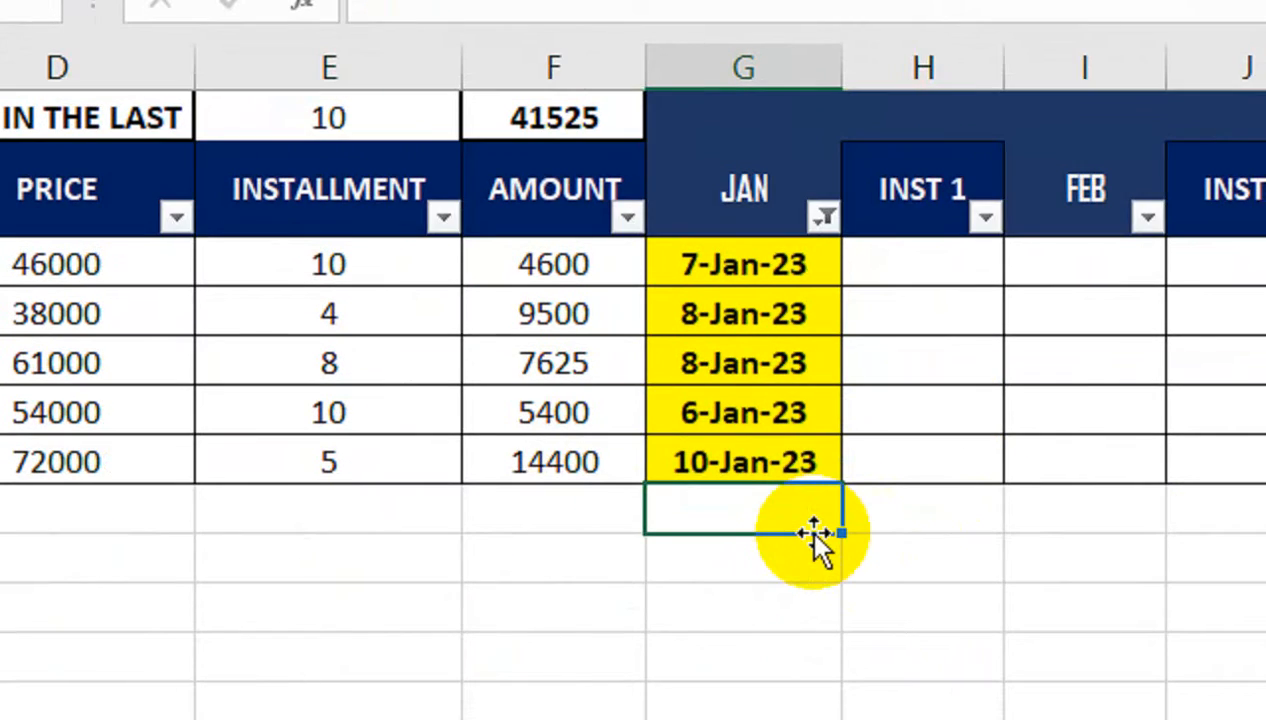
- Enter =SUBTOTAL(9,F3:F16) in G18 to sum the amounts of the filtered rows
text(=sub)
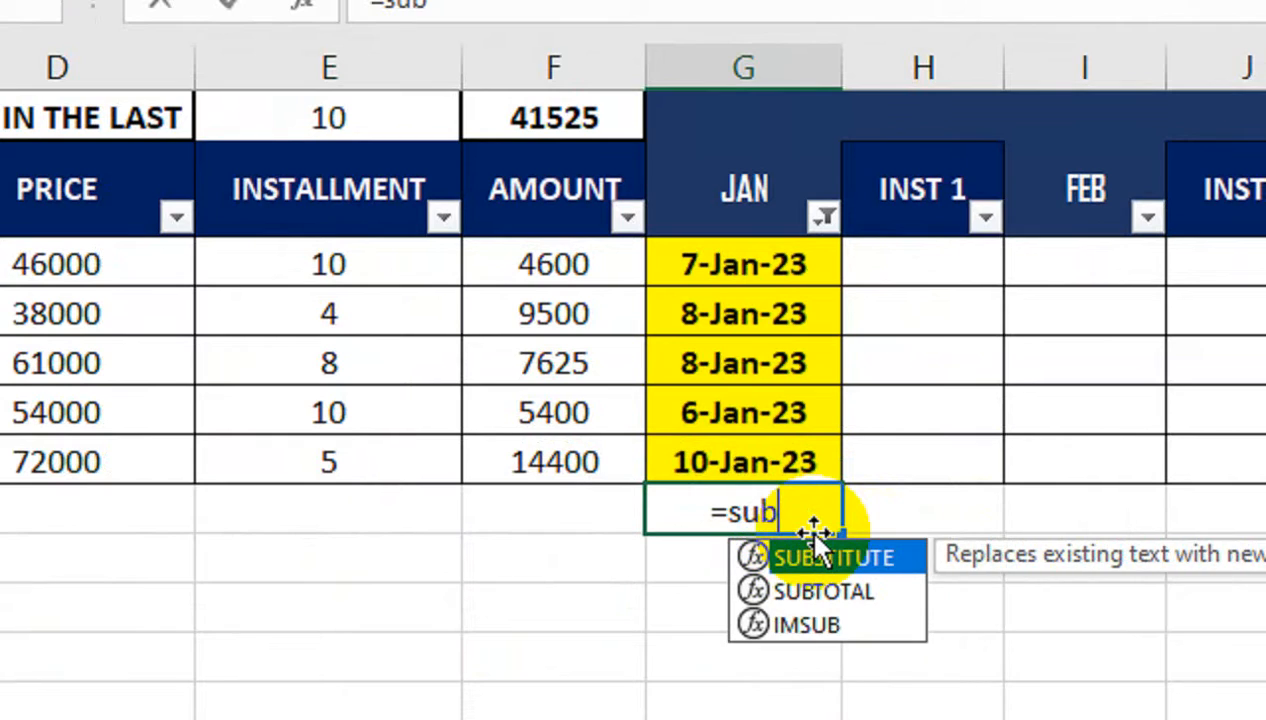
key(Down)
key(Tab)
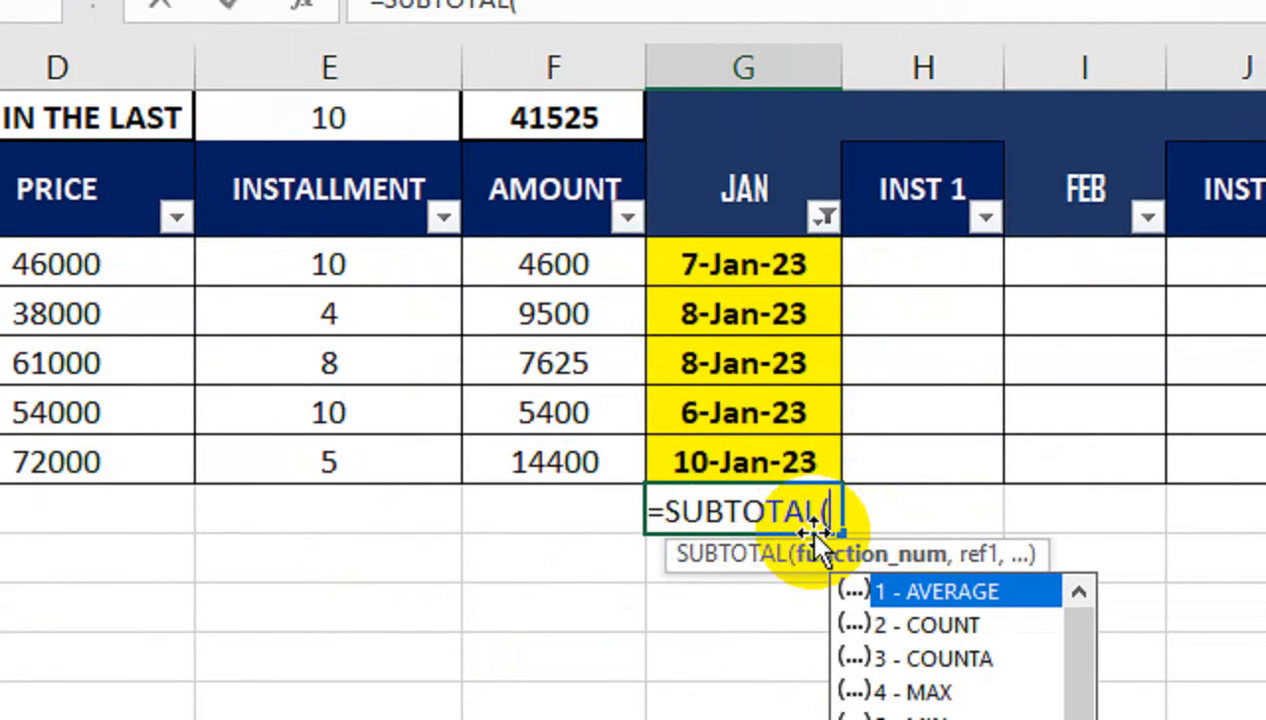
key(Escape)
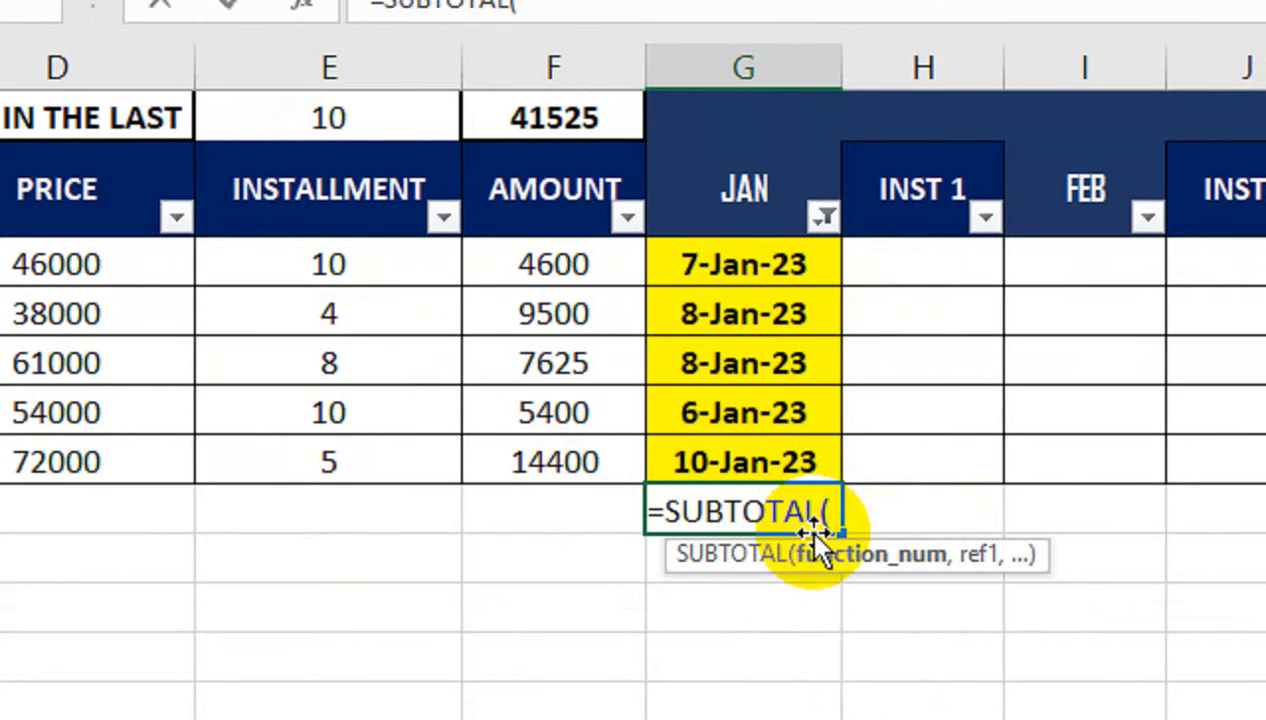
text(9,)
key(Up)
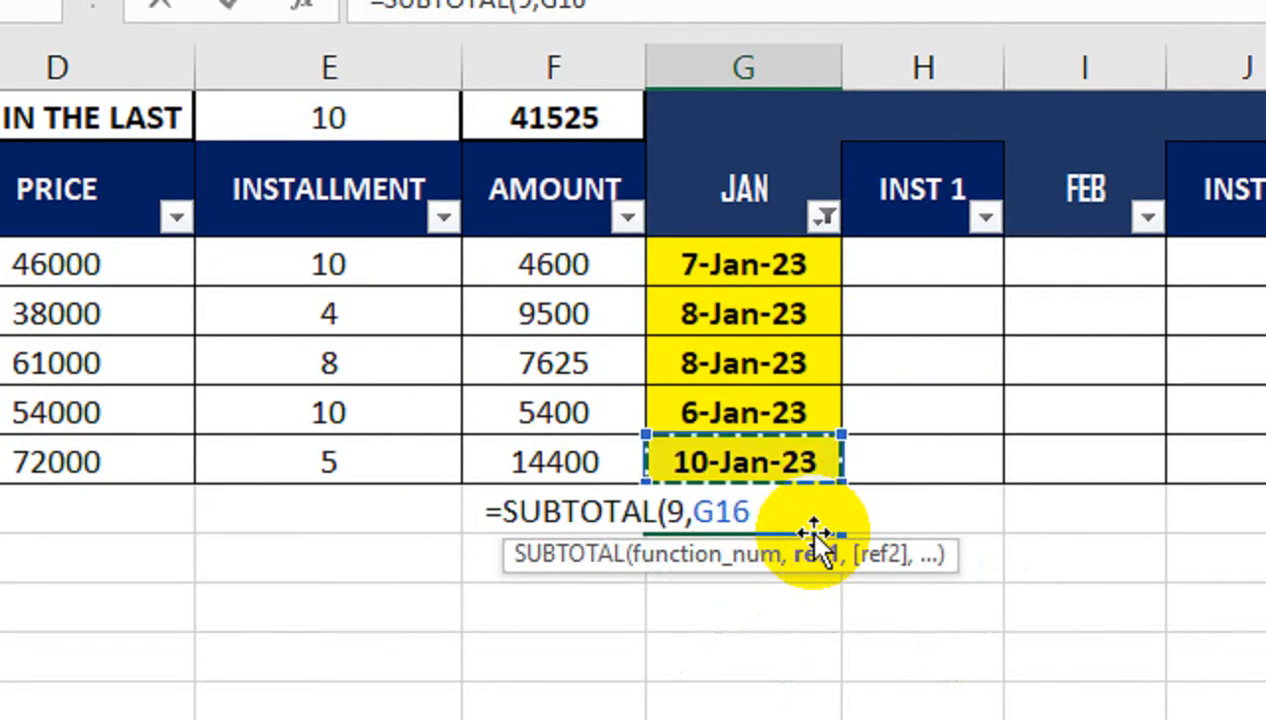
key(Left)
key(shift+Up)
key(shift+Up)
key(shift+Up)
key(shift+Up)
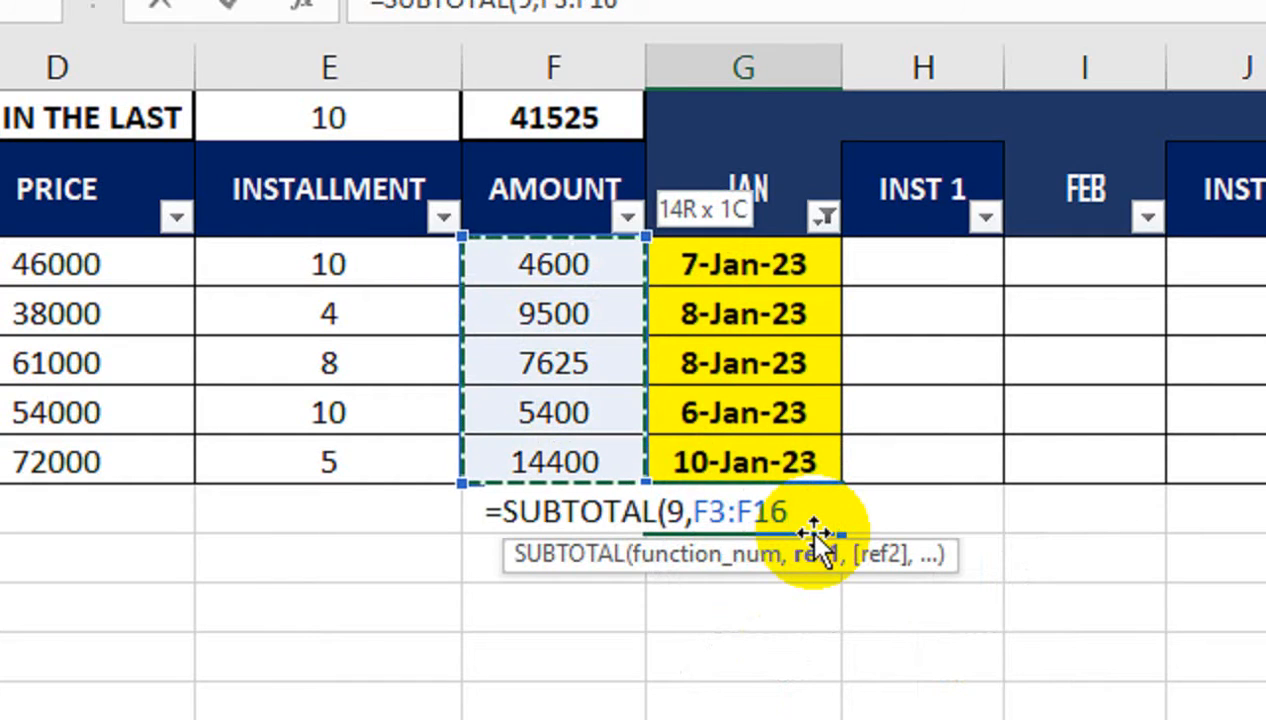
text())
key(Return)
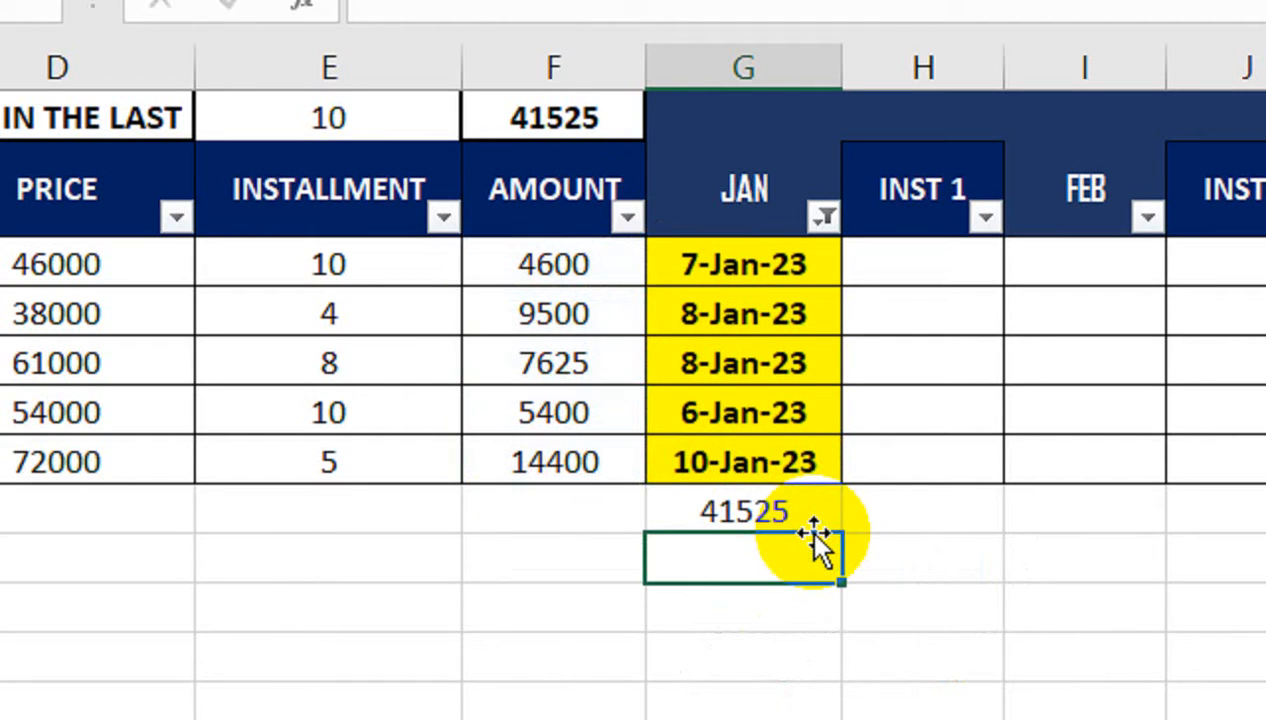
- Clear the subtotal formula from cell G18
click(692, 511)
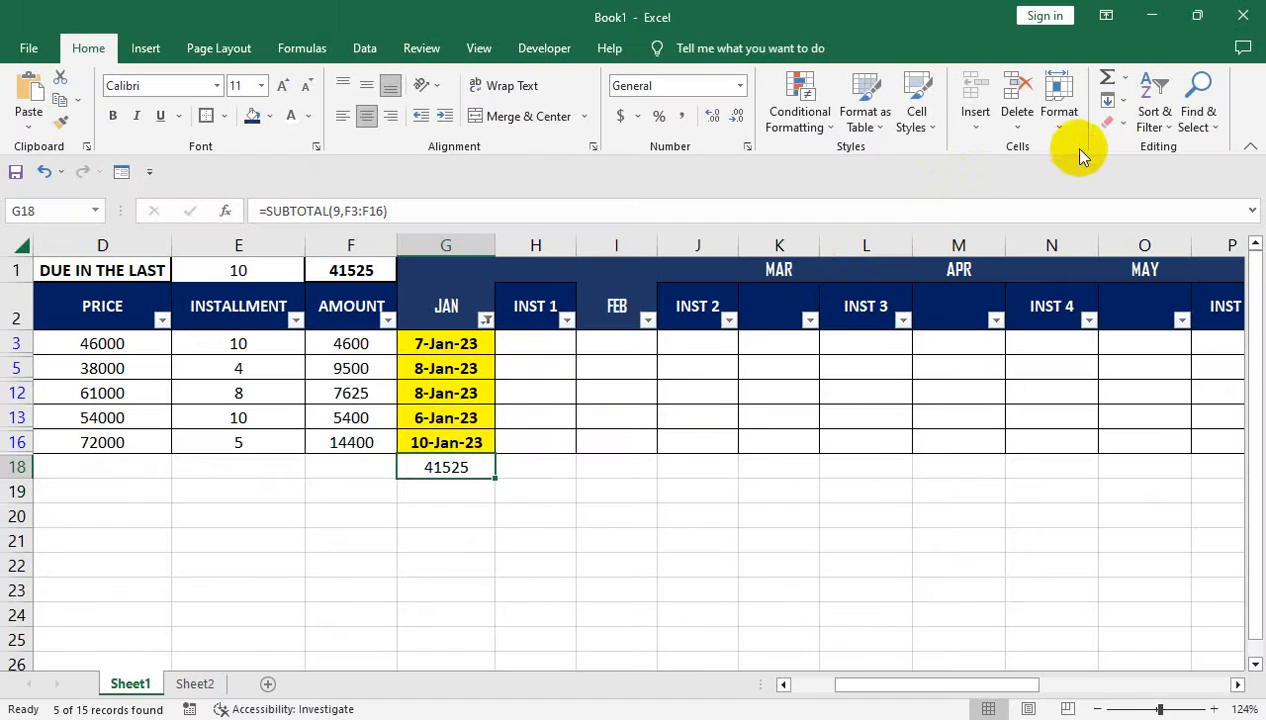
click(1107, 121)
click(1135, 192)
- Check the SUMIFS formula in F1 and remove the filters from the header row
click(318, 265)
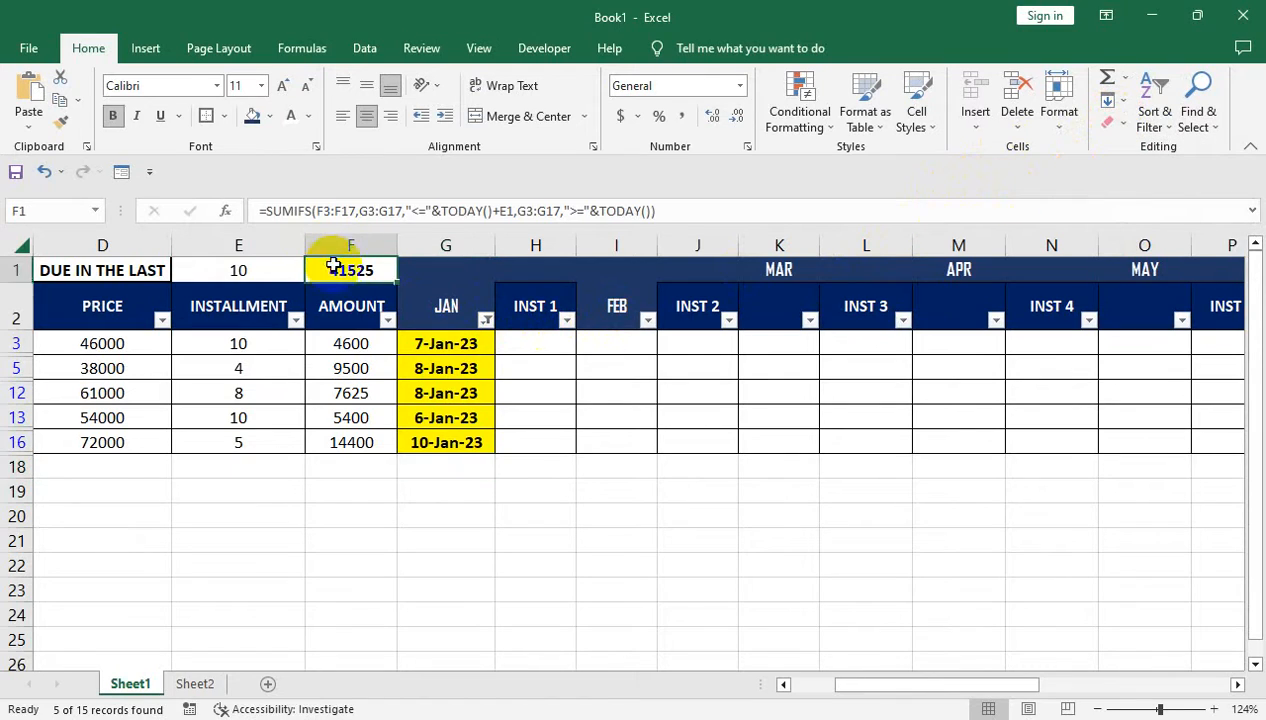
click(1158, 127)
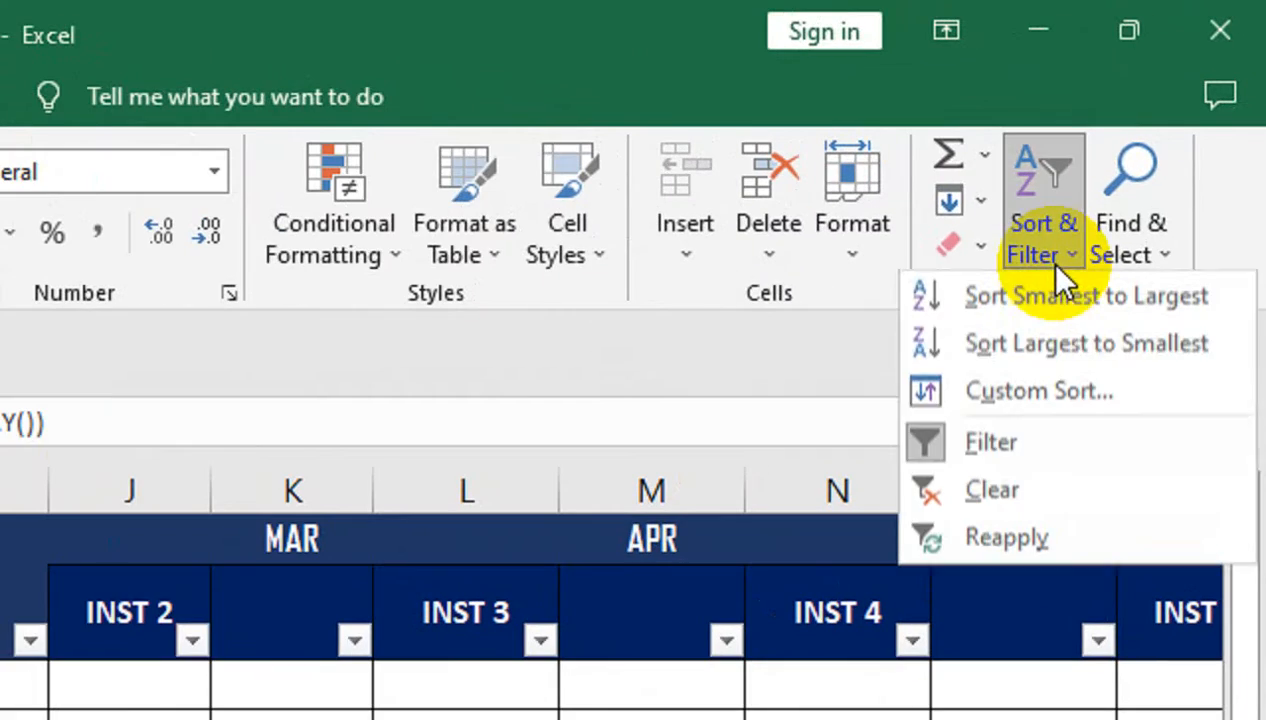
click(1010, 445)
click(549, 385)
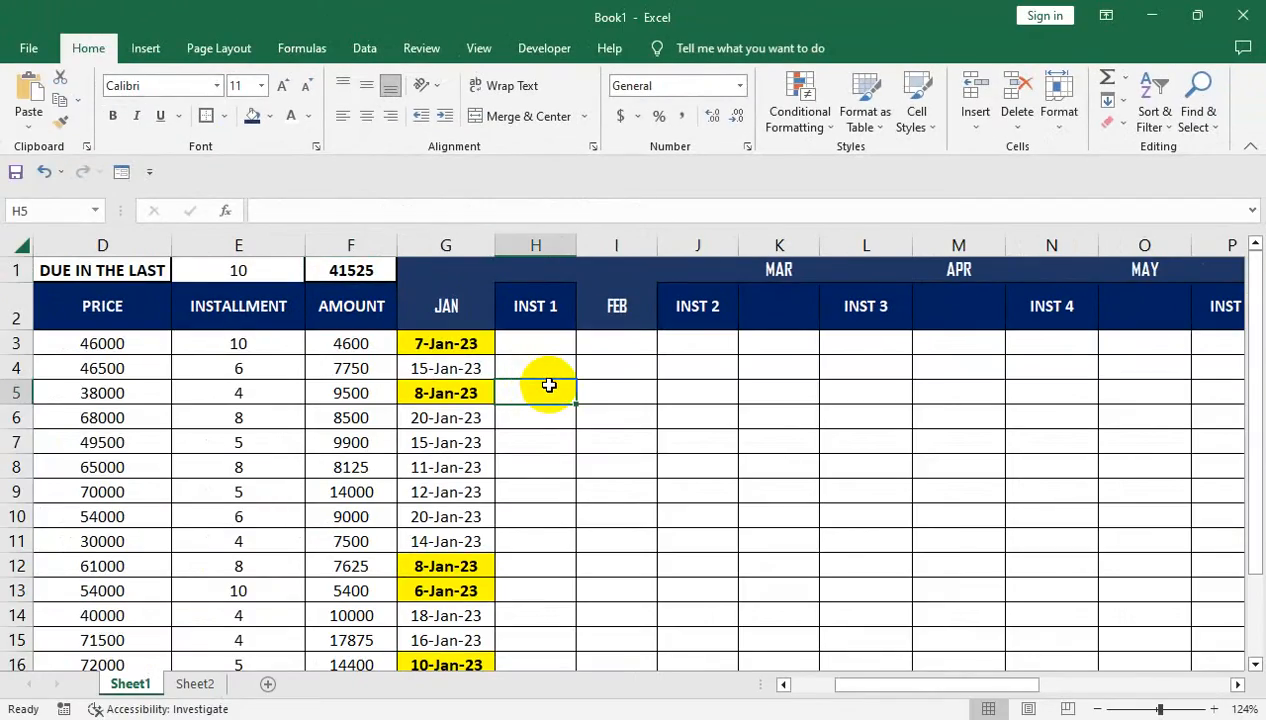
- Create a copy of Sheet1 in the same workbook, placed before Sheet1
drag(312, 393, 5, 487)
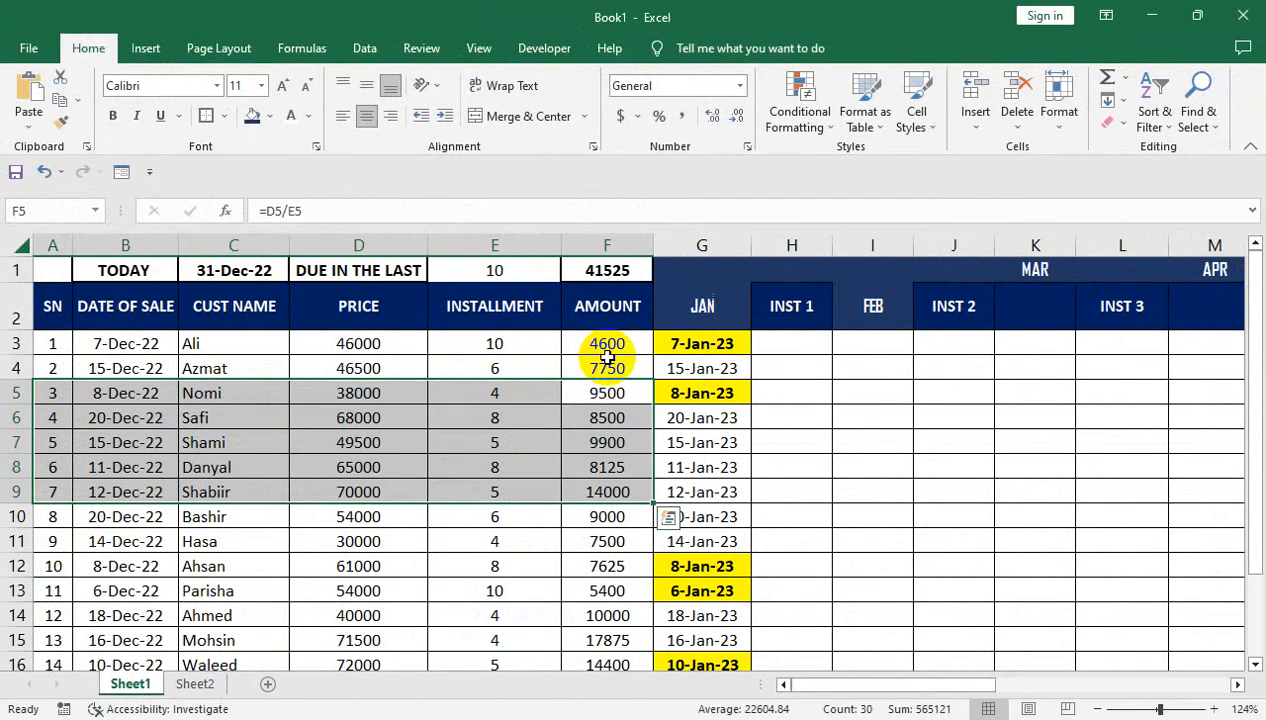
click(605, 349)
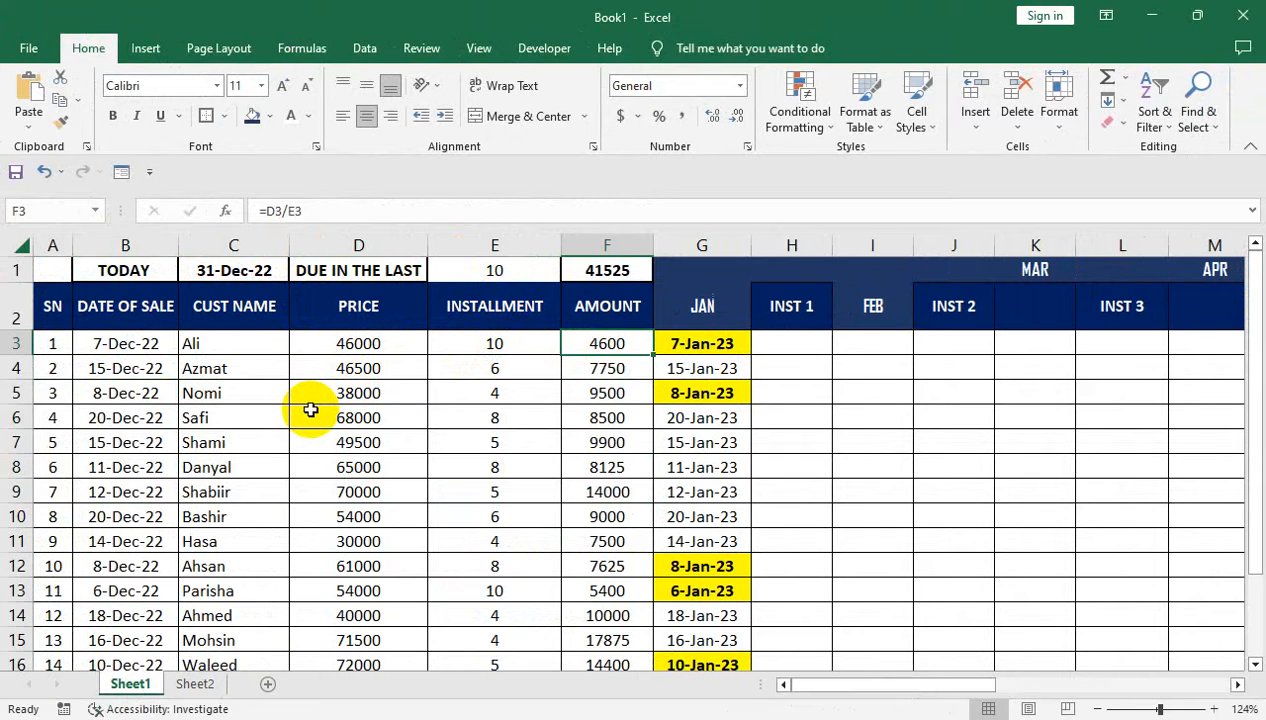
right_click(130, 684)
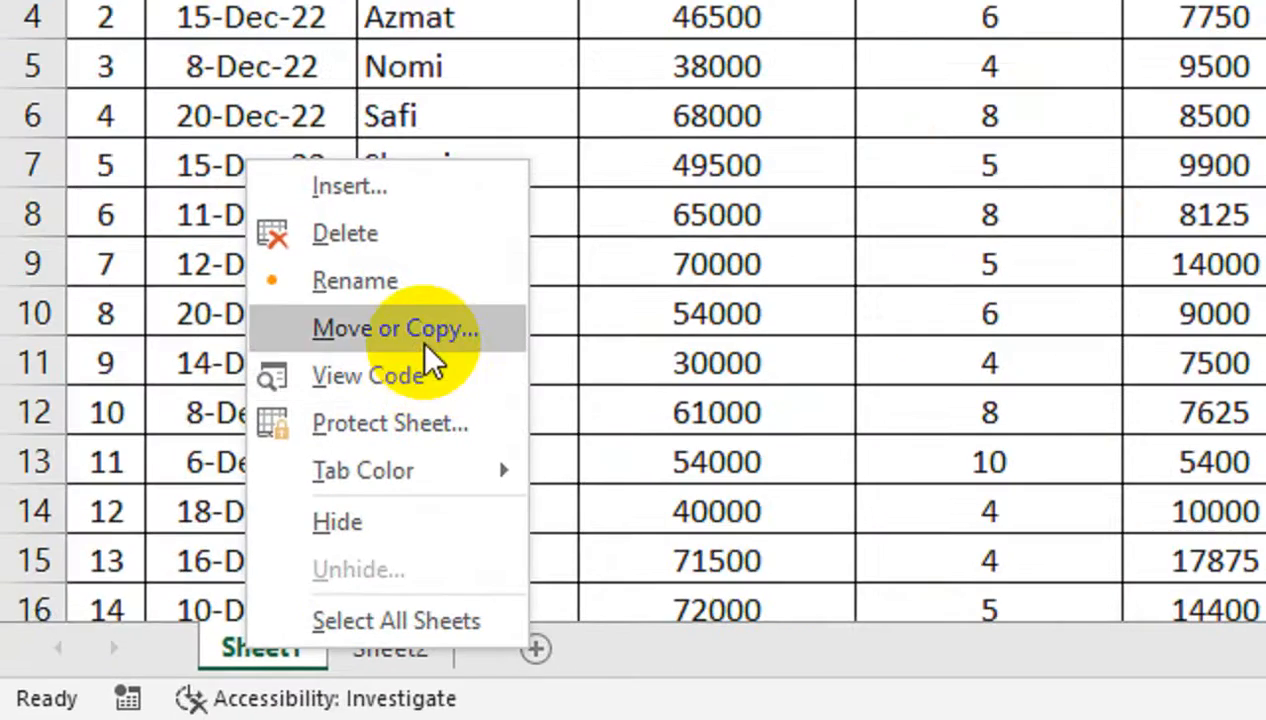
click(419, 330)
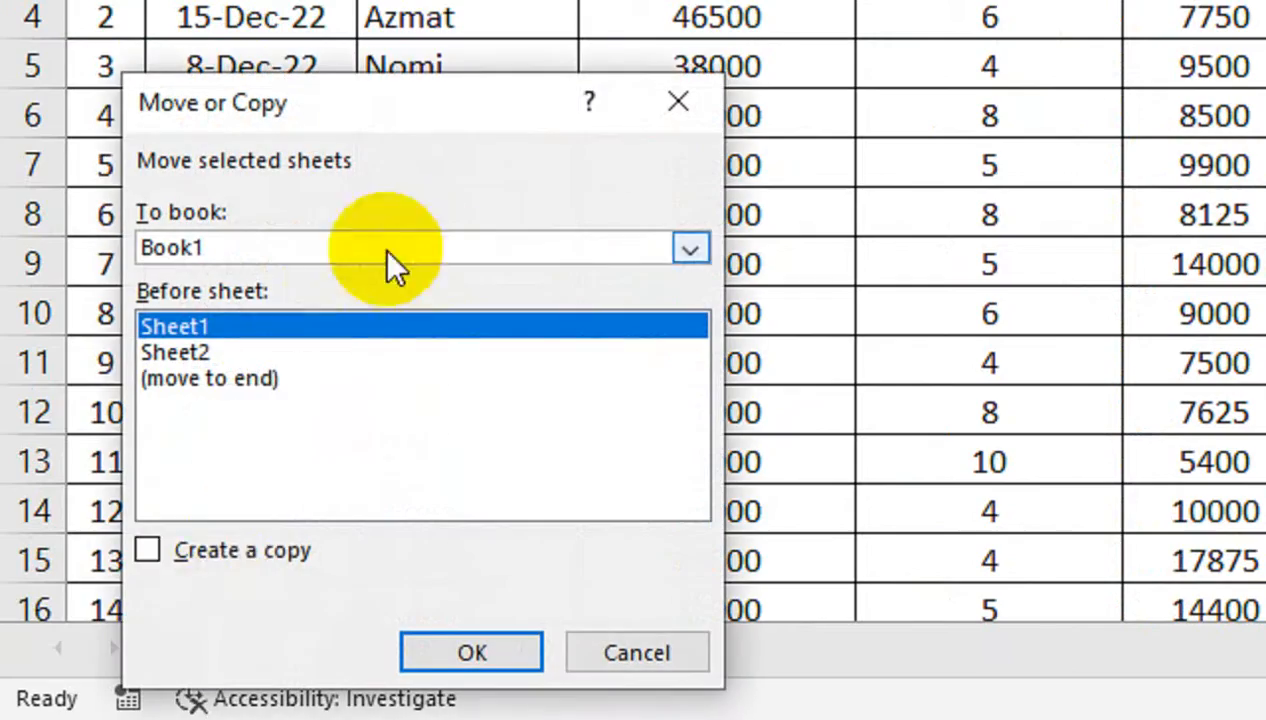
click(238, 552)
click(412, 645)
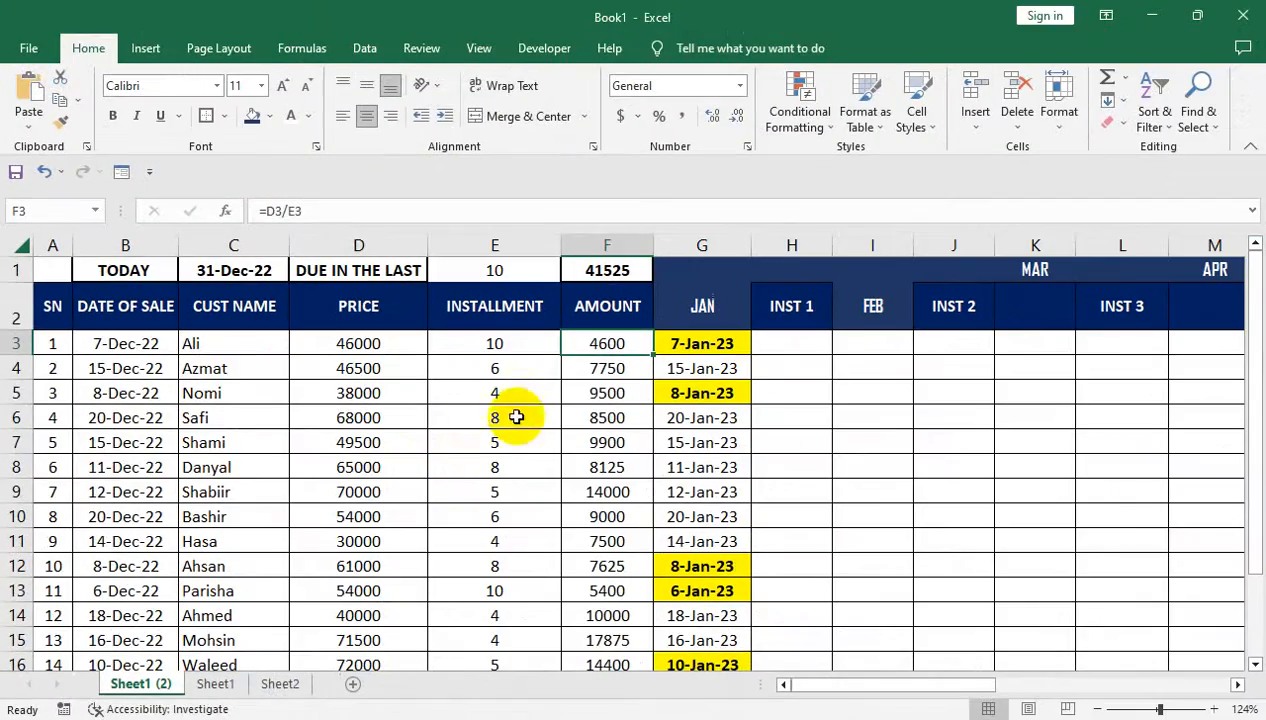
- Clear the due amount in F1 and the January due dates with their yellow highlighting from column G
click(1070, 66)
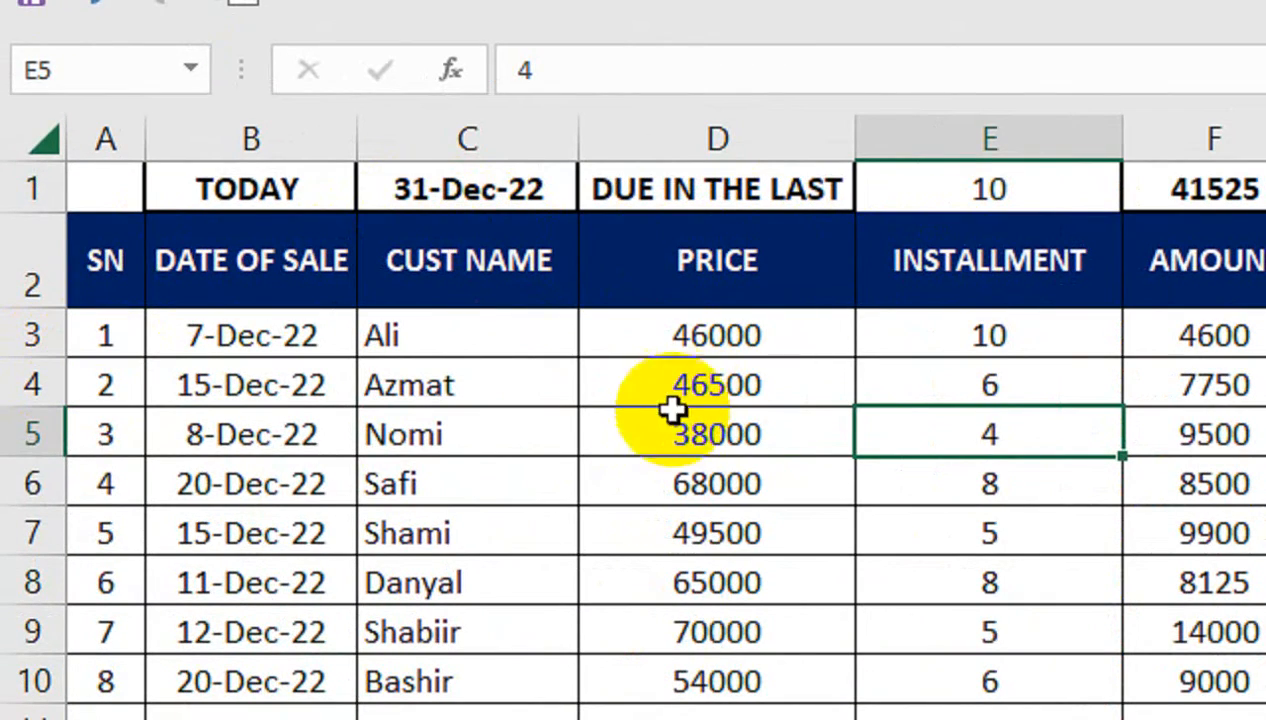
click(701, 280)
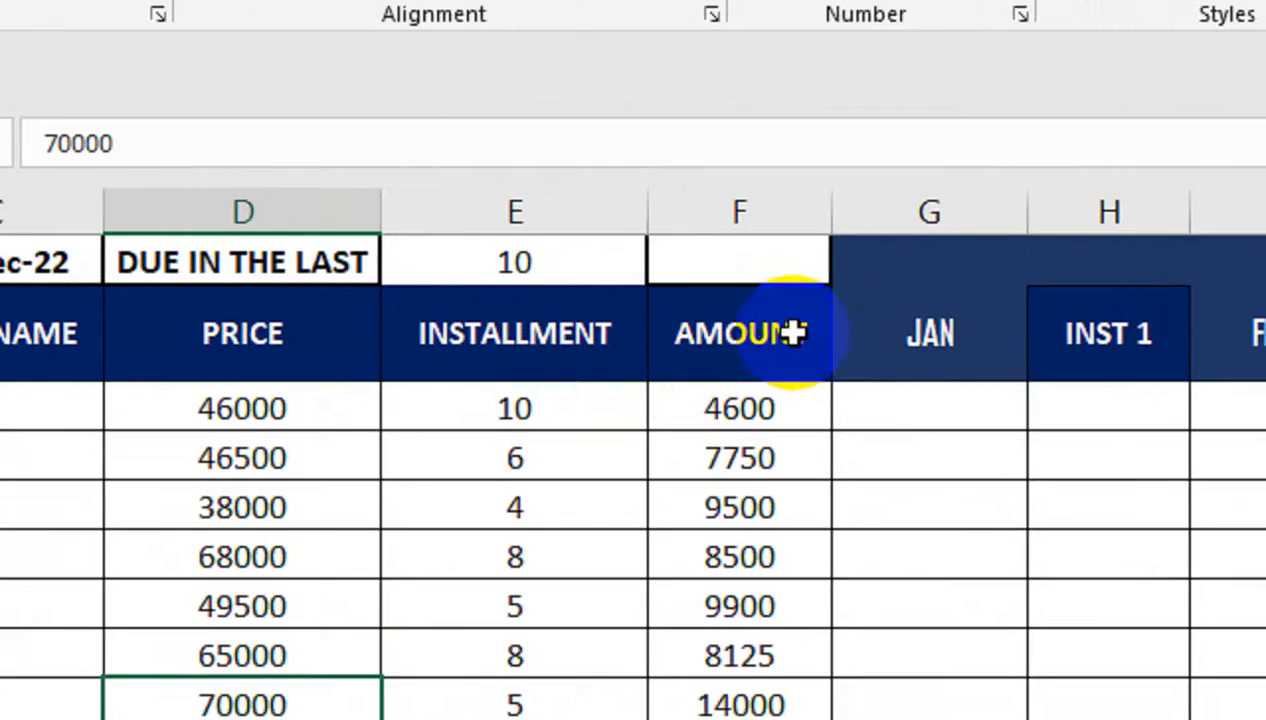
click(597, 270)
- Check the formula behind today's date in cell C1 of the copied sheet
double_click(30, 262)
key(Return)
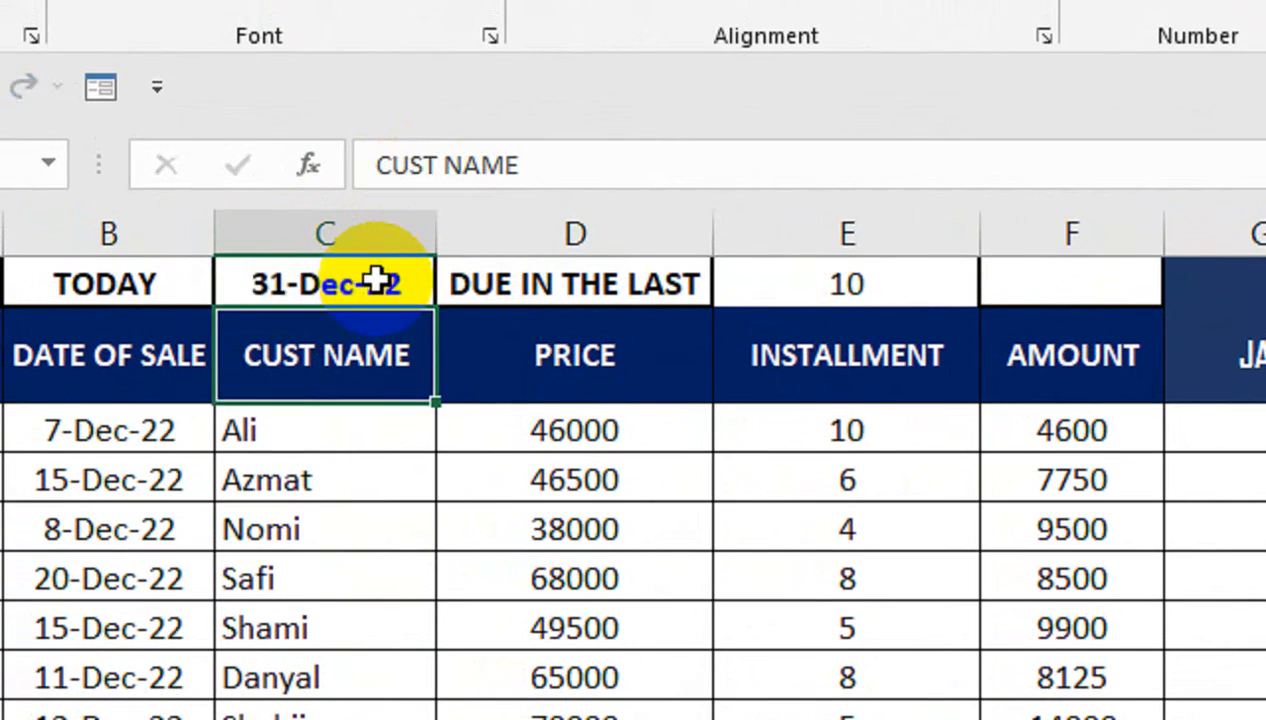
click(945, 325)
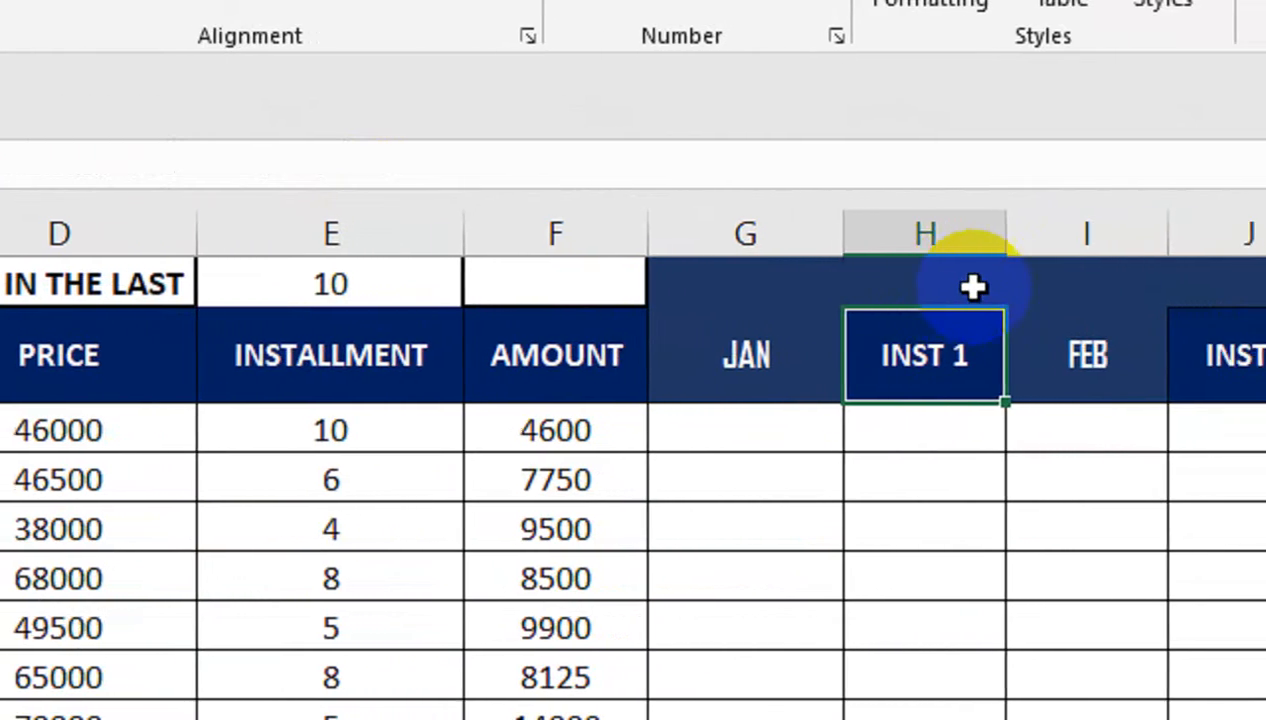
drag(989, 333, 1098, 317)
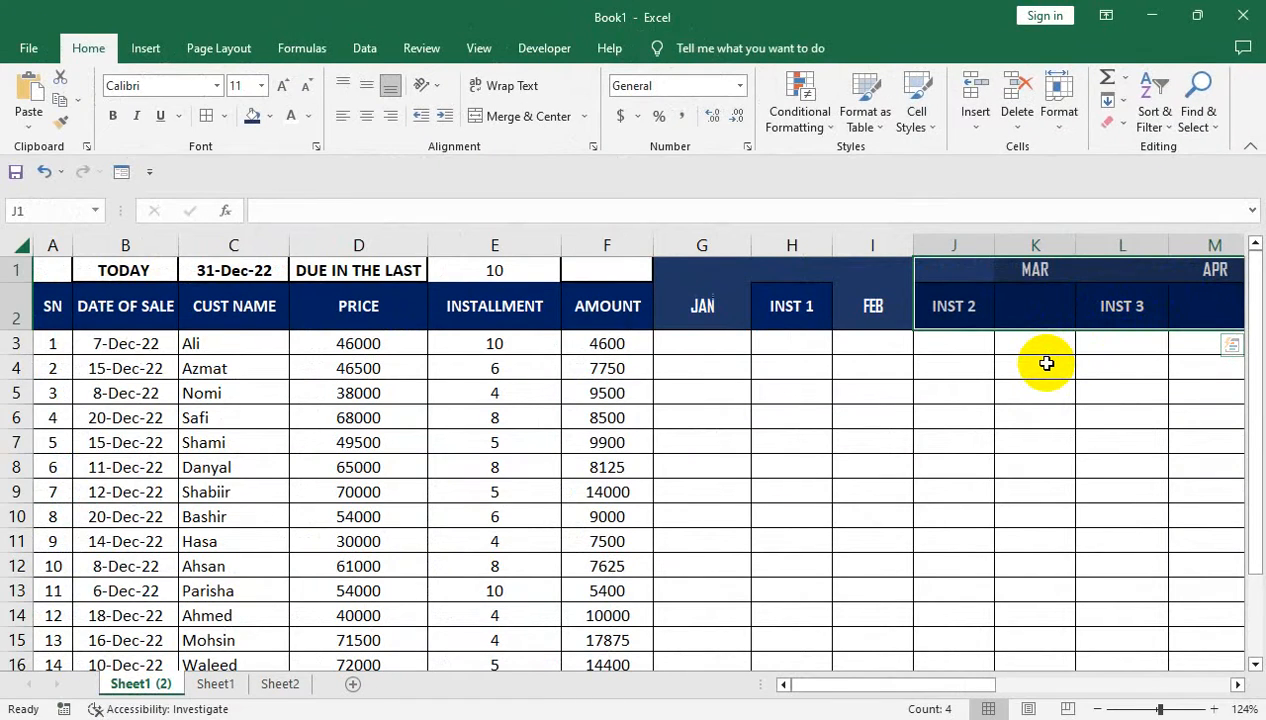
key(ctrl+q)
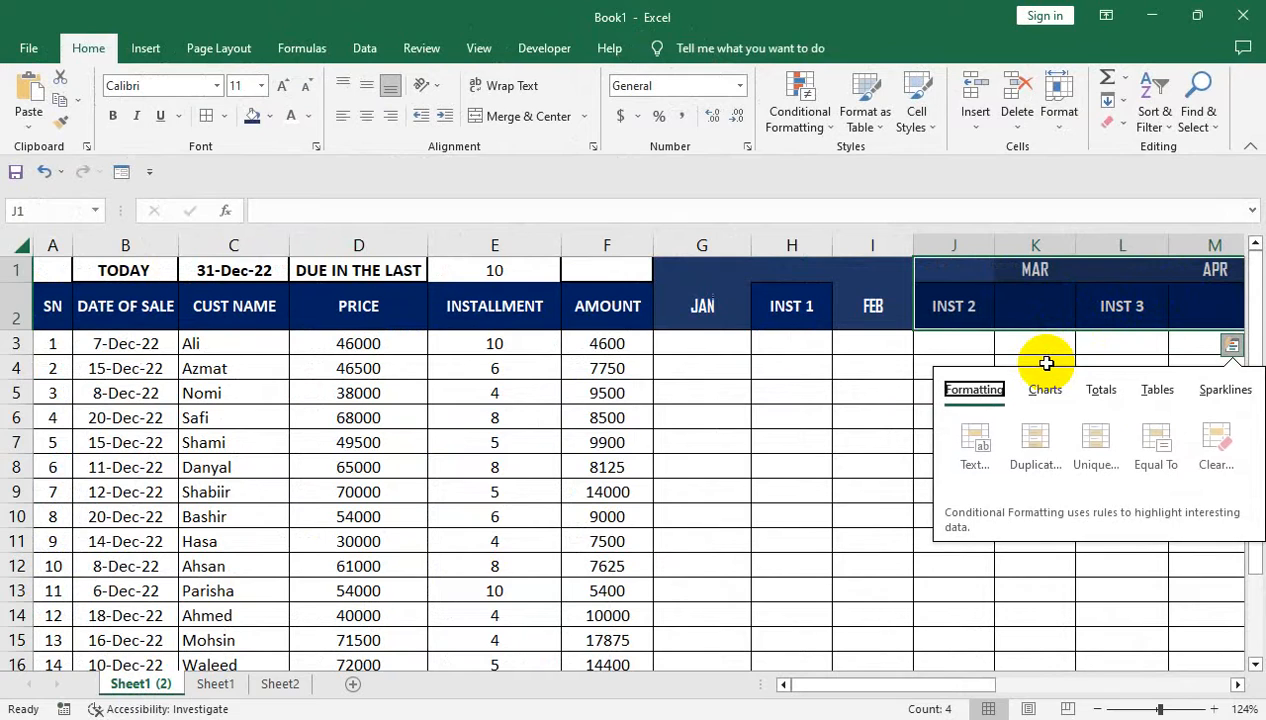
click(901, 338)
click(679, 307)
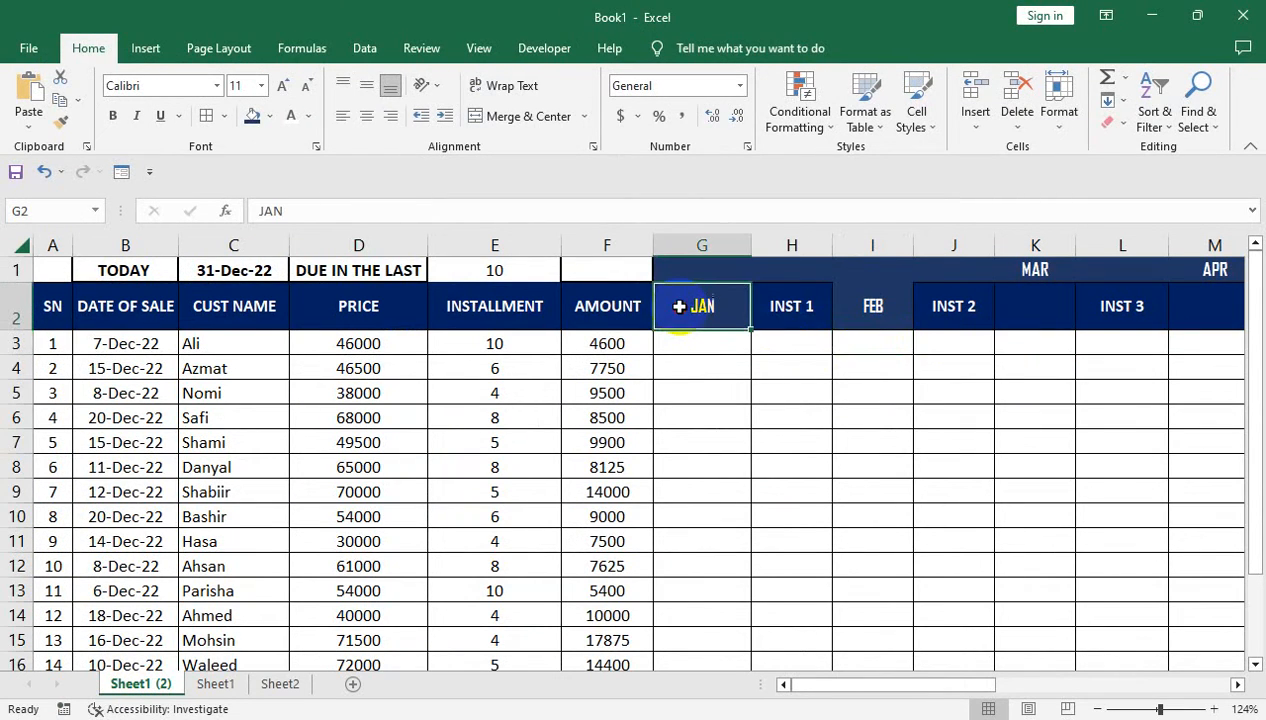
- Clear all contents and formatting from columns G through Z of the copied sheet
drag(708, 259, 1159, 232)
drag(1022, 684, 1080, 678)
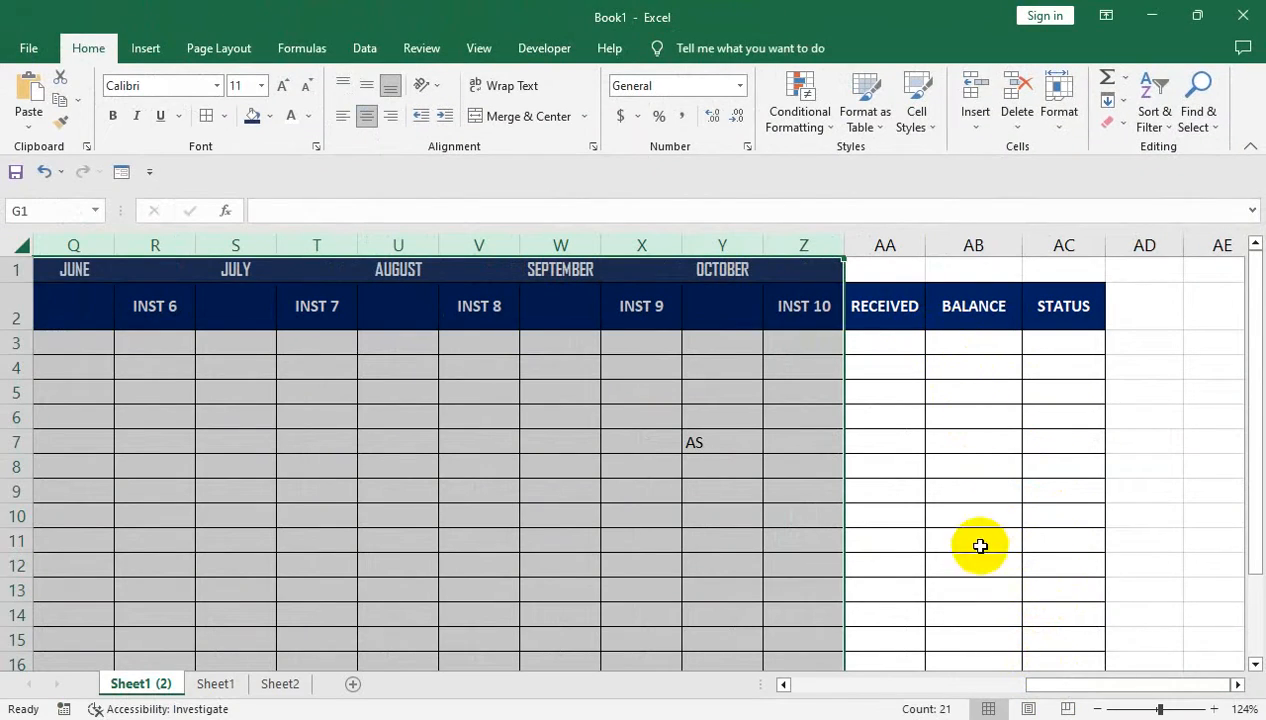
drag(1025, 682, 788, 682)
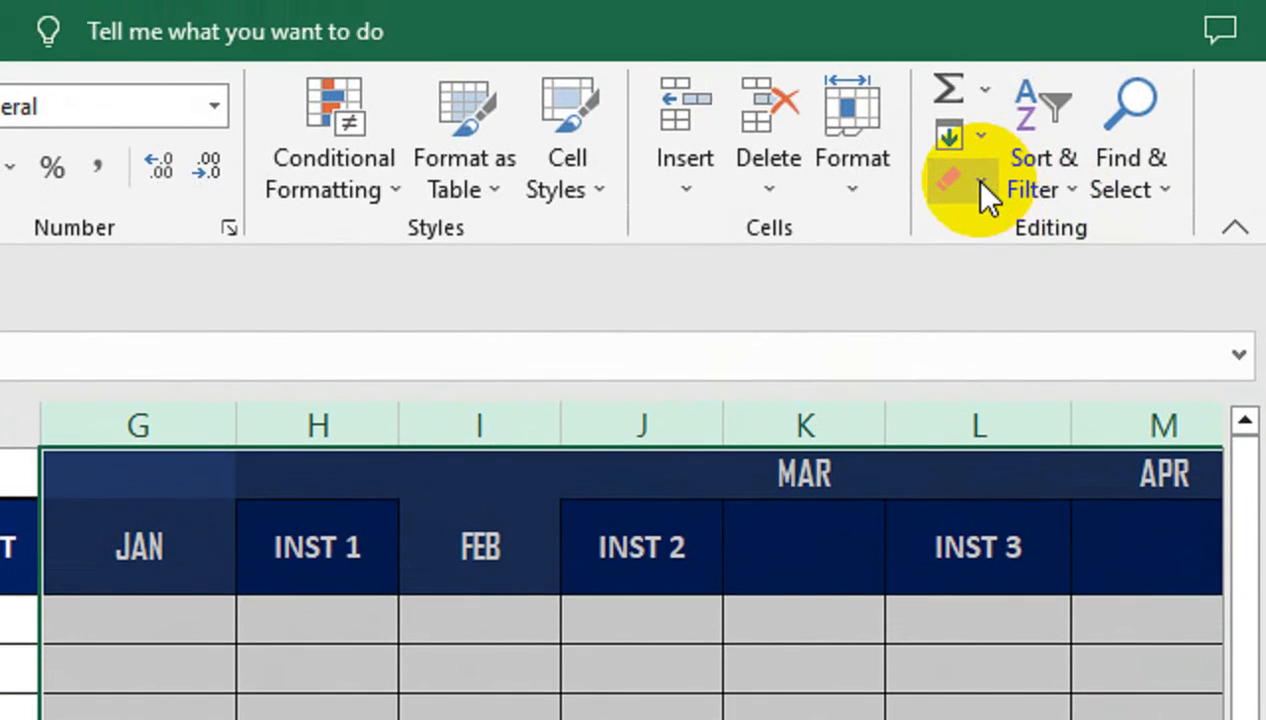
click(980, 186)
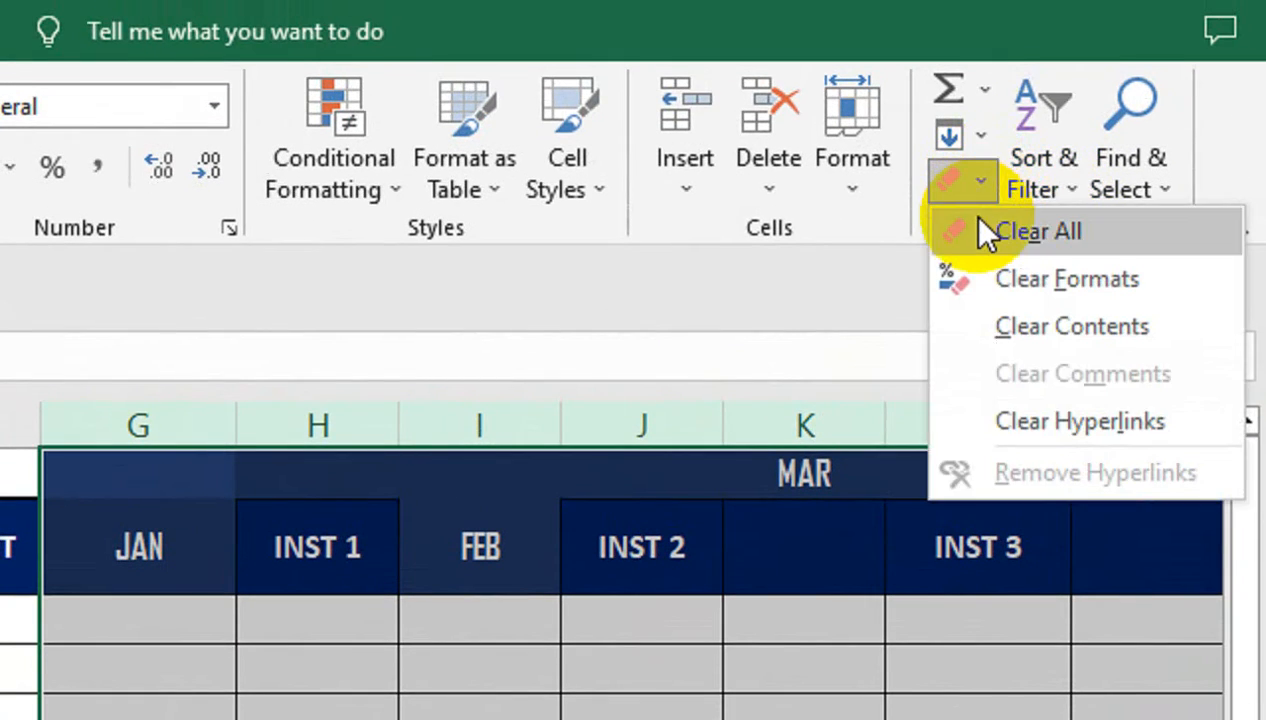
click(983, 232)
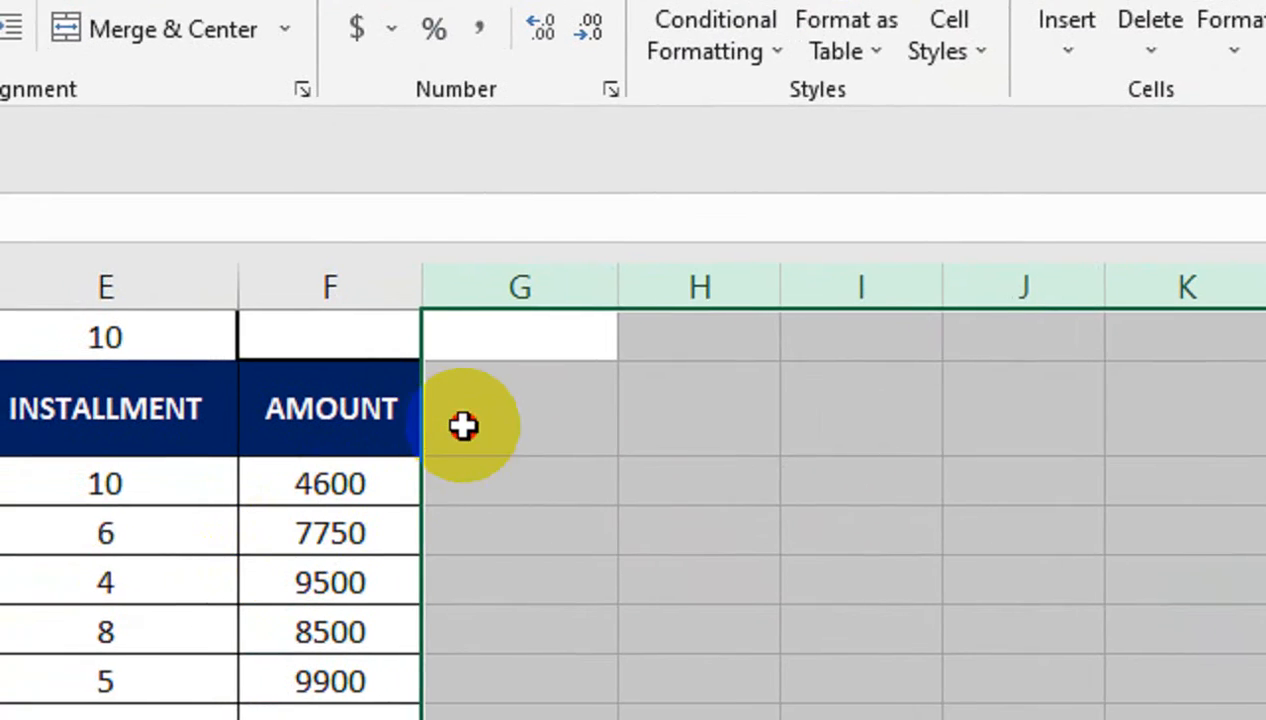
- Enter the headers JAN in G2 and INST 1 in H2
click(84, 565)
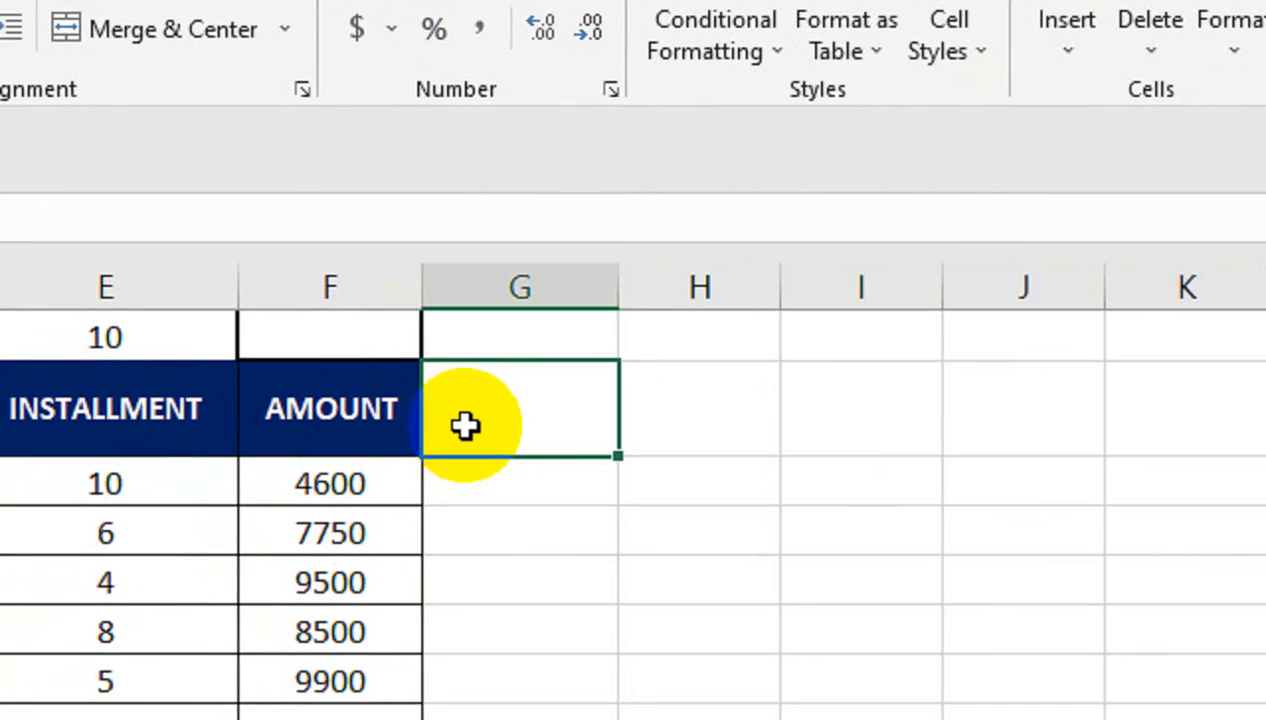
text(jan)
key(Tab)
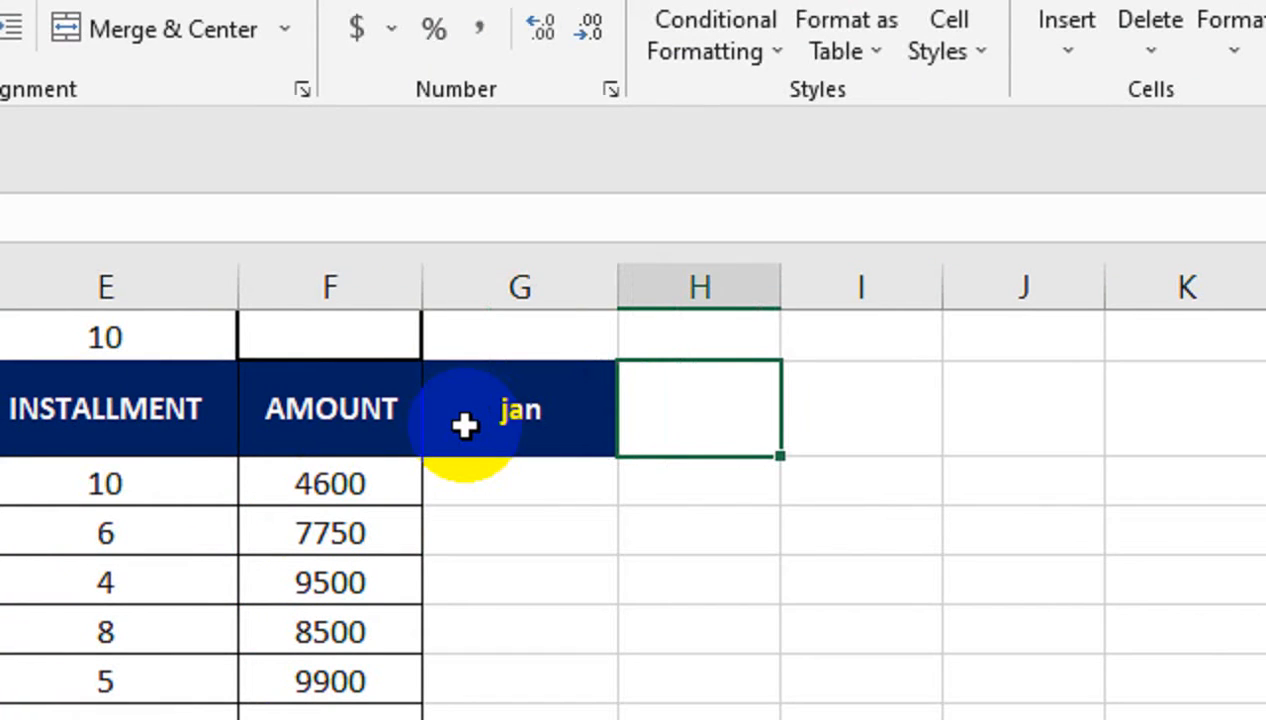
click(465, 426)
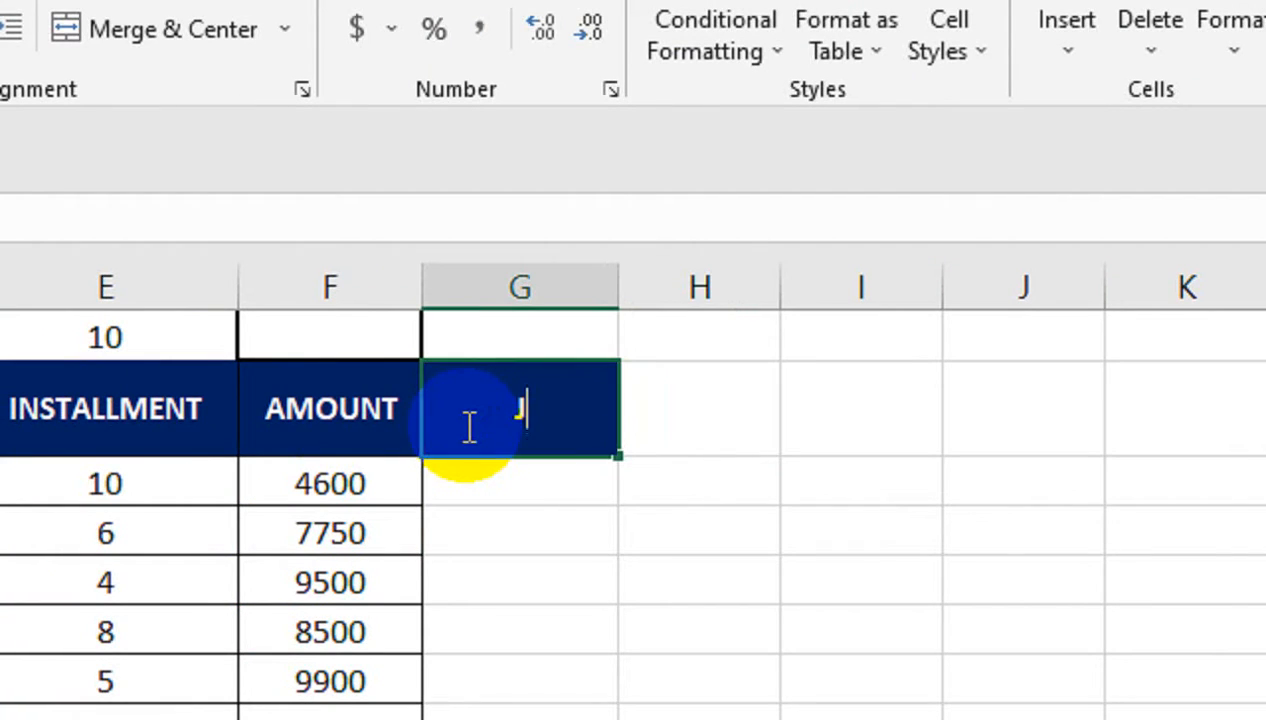
text(JNA)
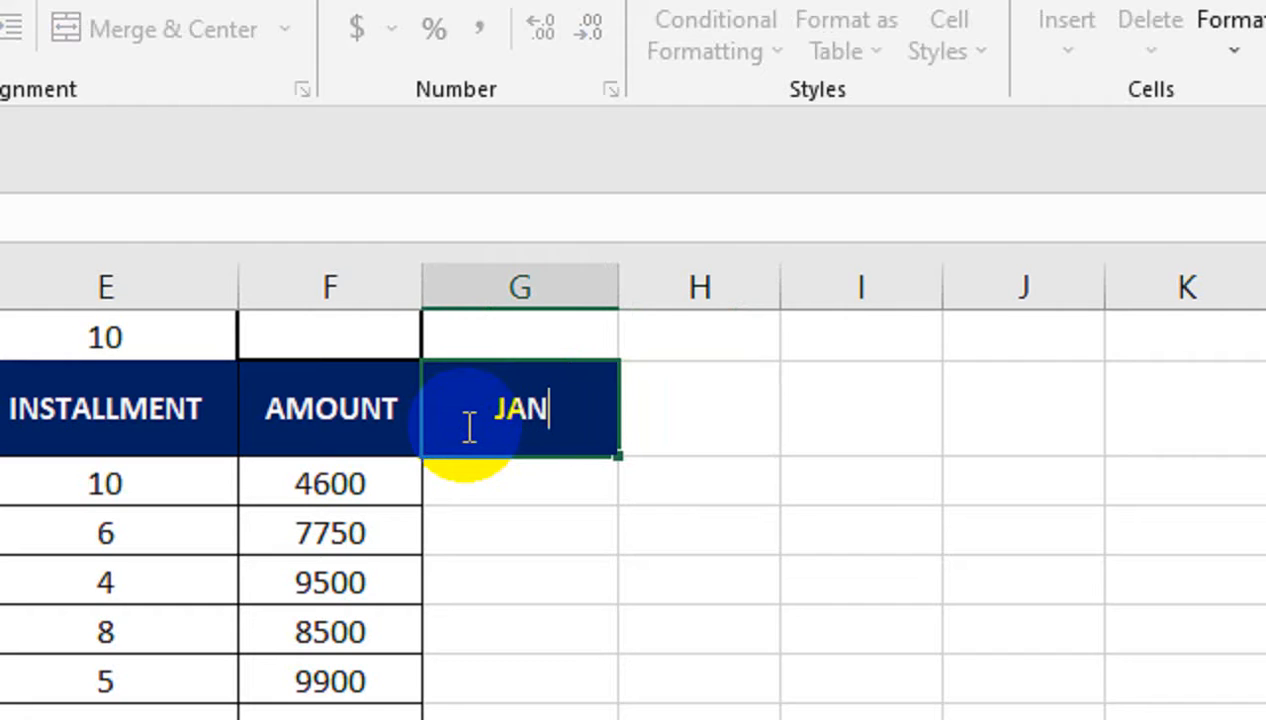
key(Tab)
text(INS)
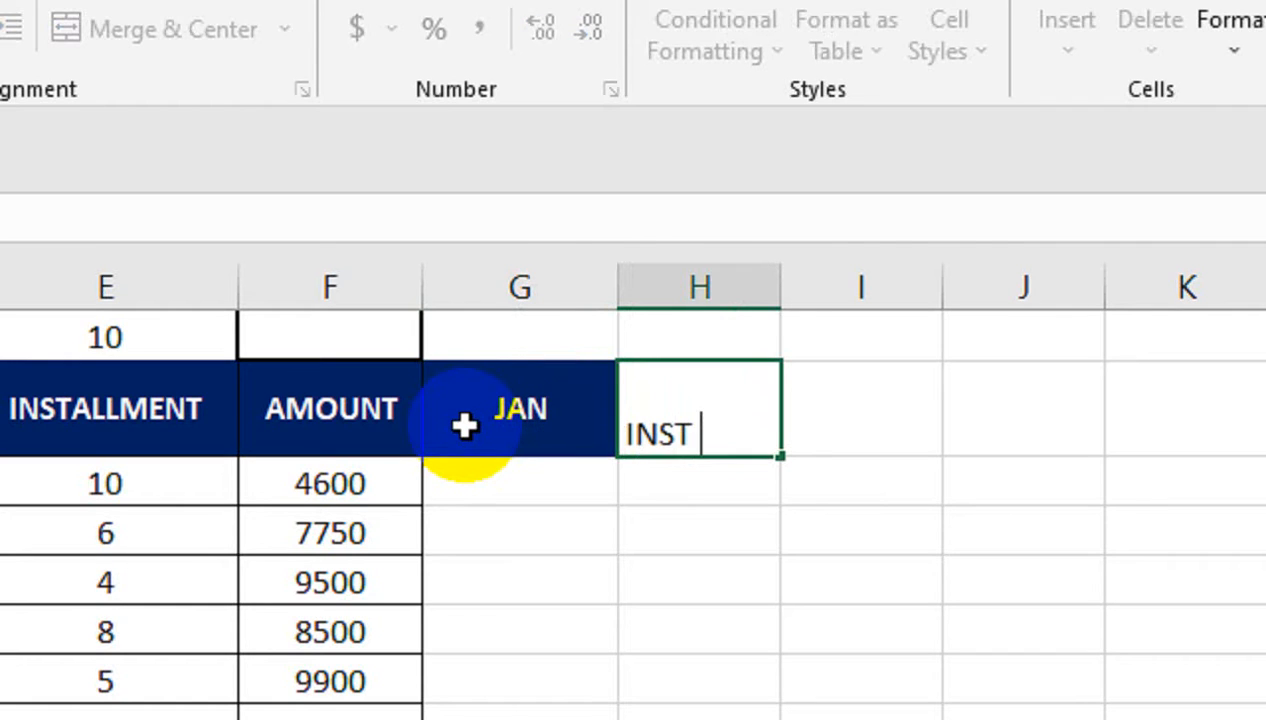
text(T 1)
key(Return)
- Try autofilling the JAN and INST 1 headers across to column J, and undo the fill
drag(520, 420, 1037, 428)
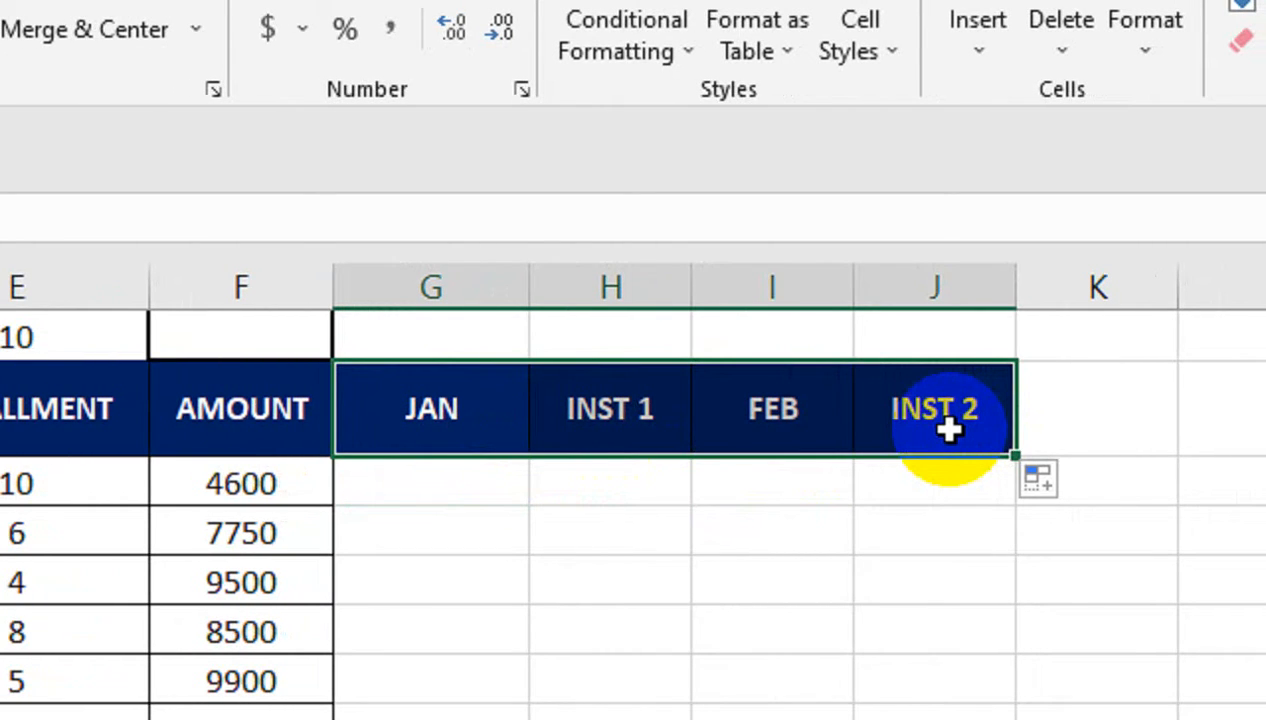
key(ctrl+z)
click(467, 495)
drag(470, 525, 424, 506)
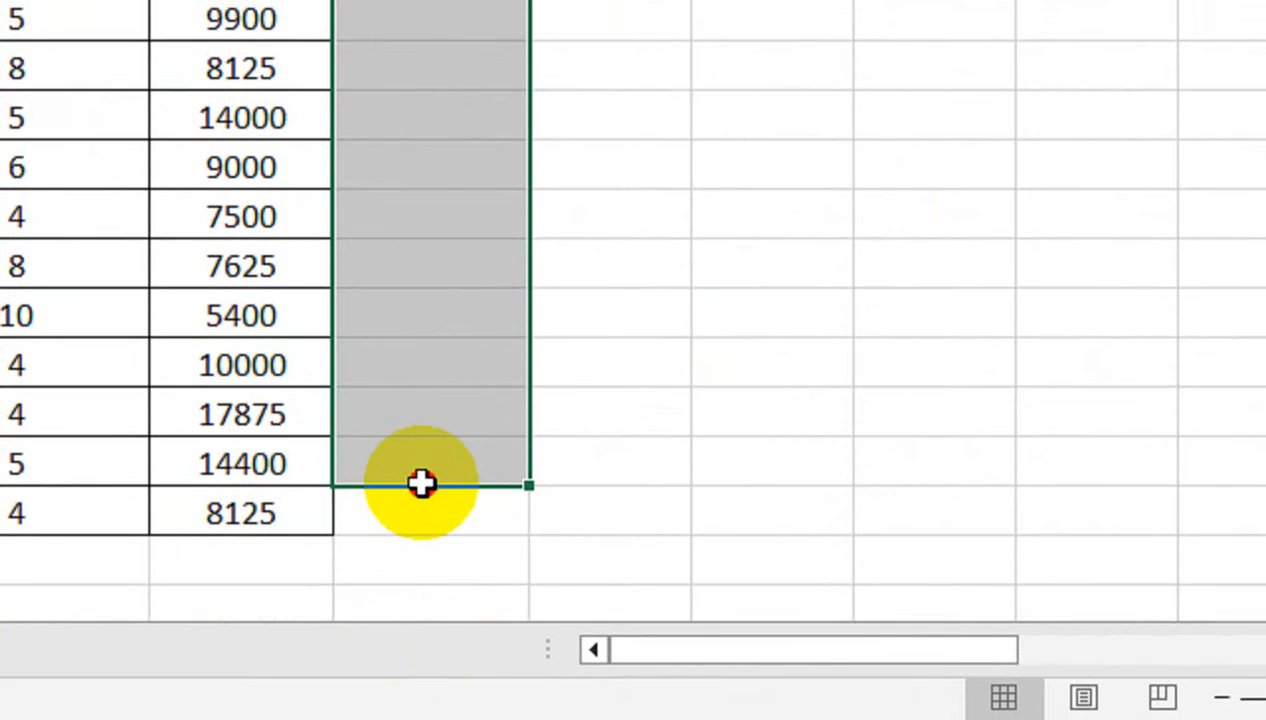
scroll(579, 181, up, 2)
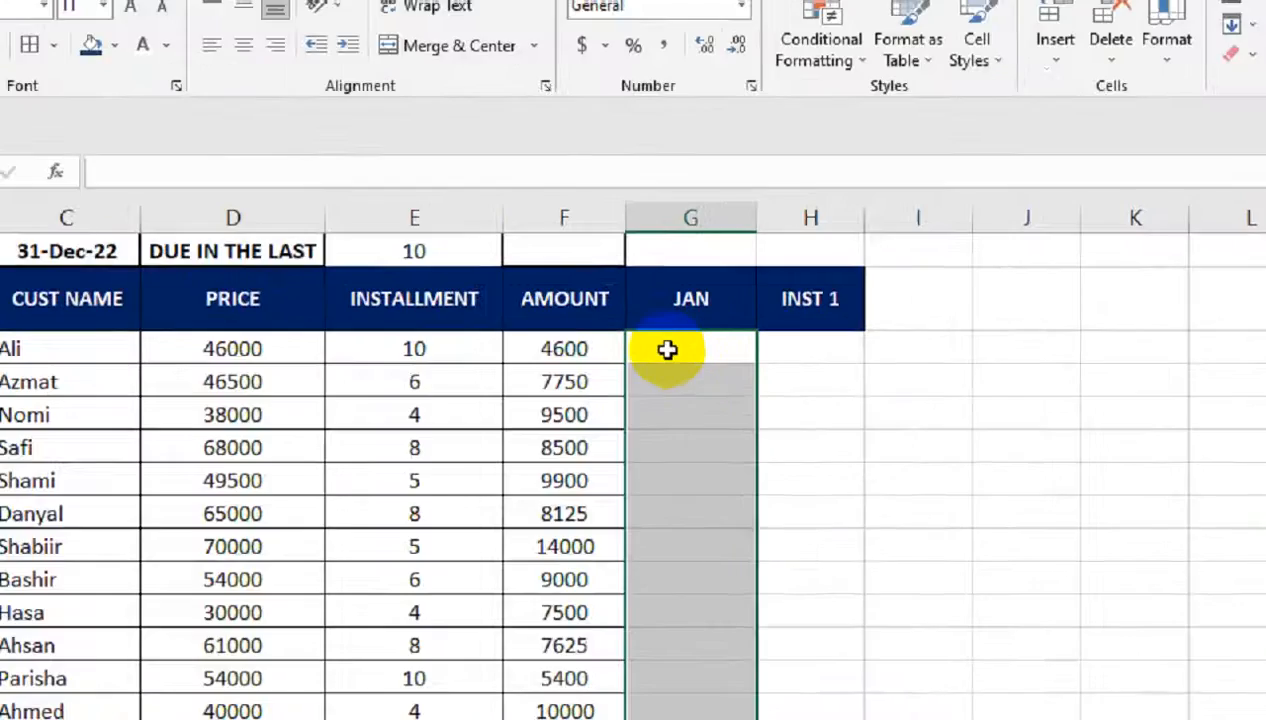
- Enter =EDATE($B$3,G$1) in G3 for the January due date and set the month count in G1 to 1
click(688, 346)
text(=ED)
key(Tab)
click(310, 373)
click(269, 371)
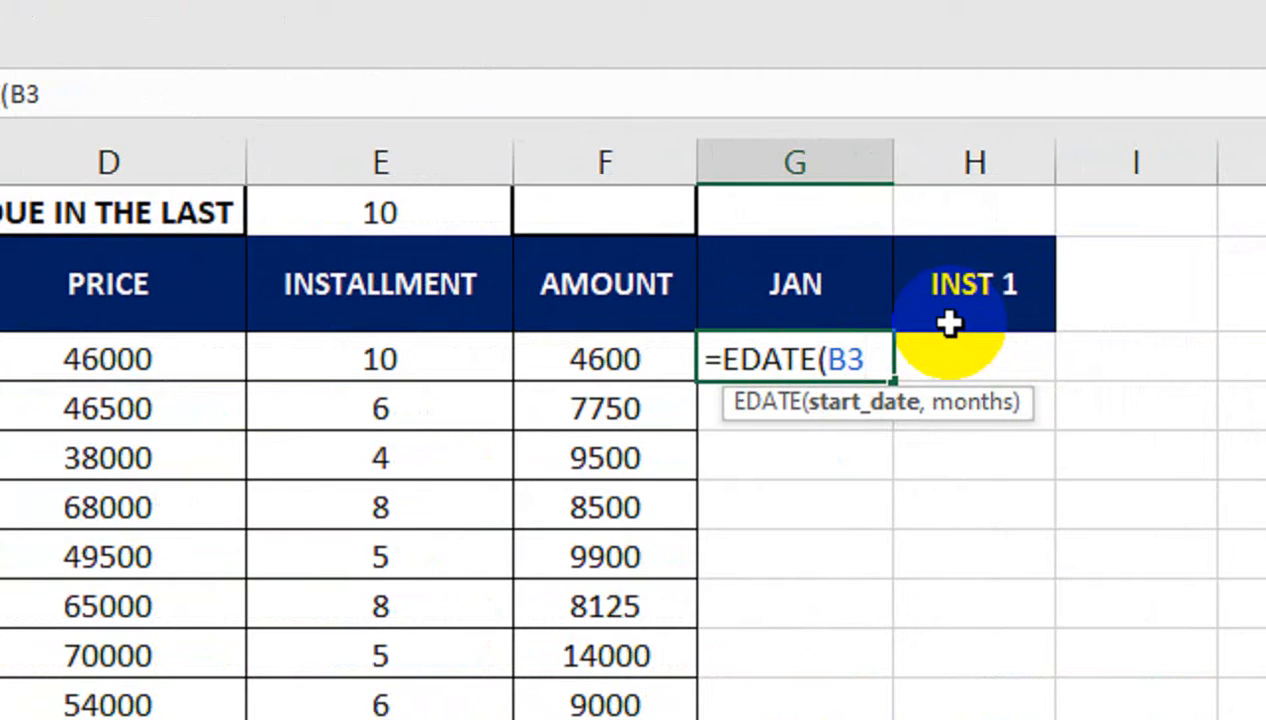
text(,)
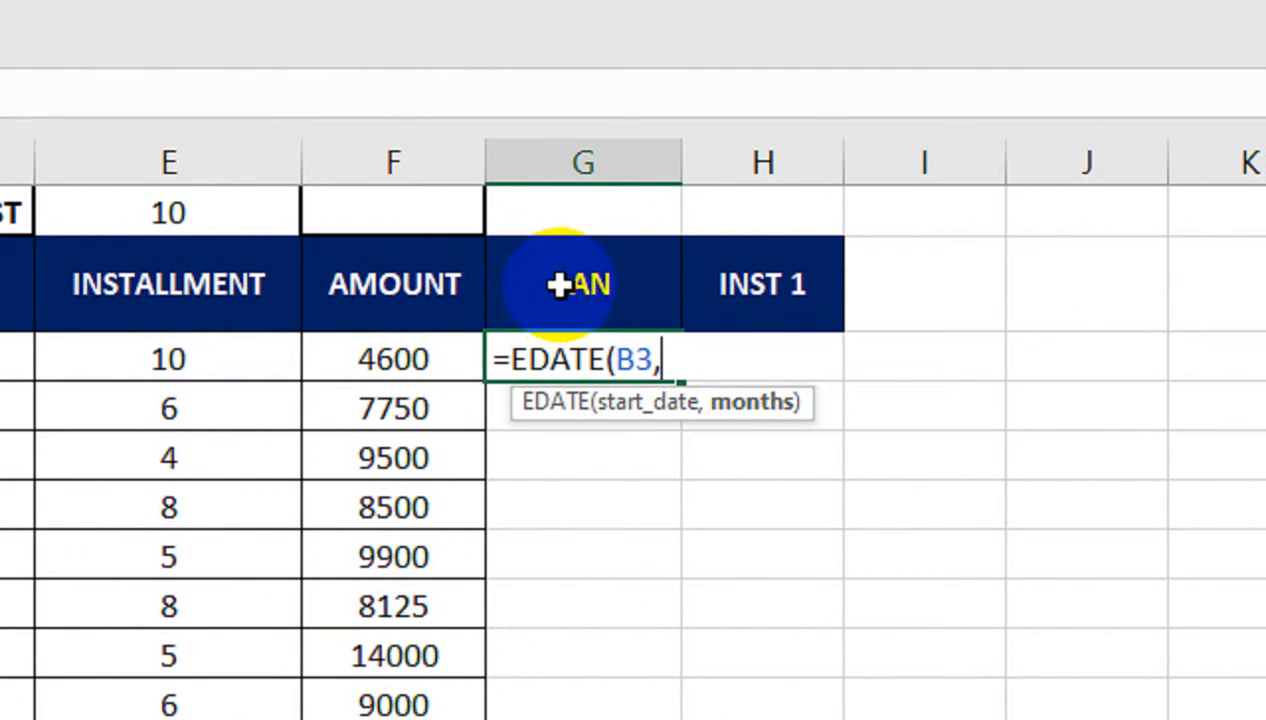
click(957, 366)
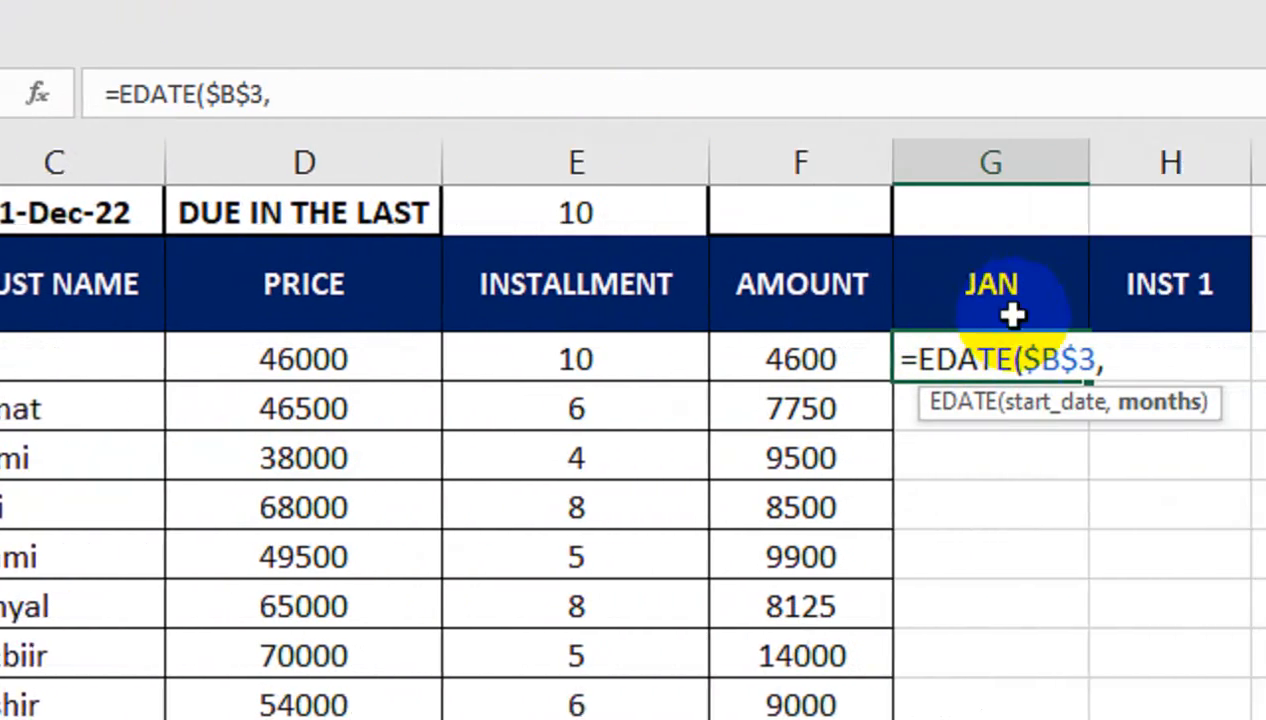
click(1035, 204)
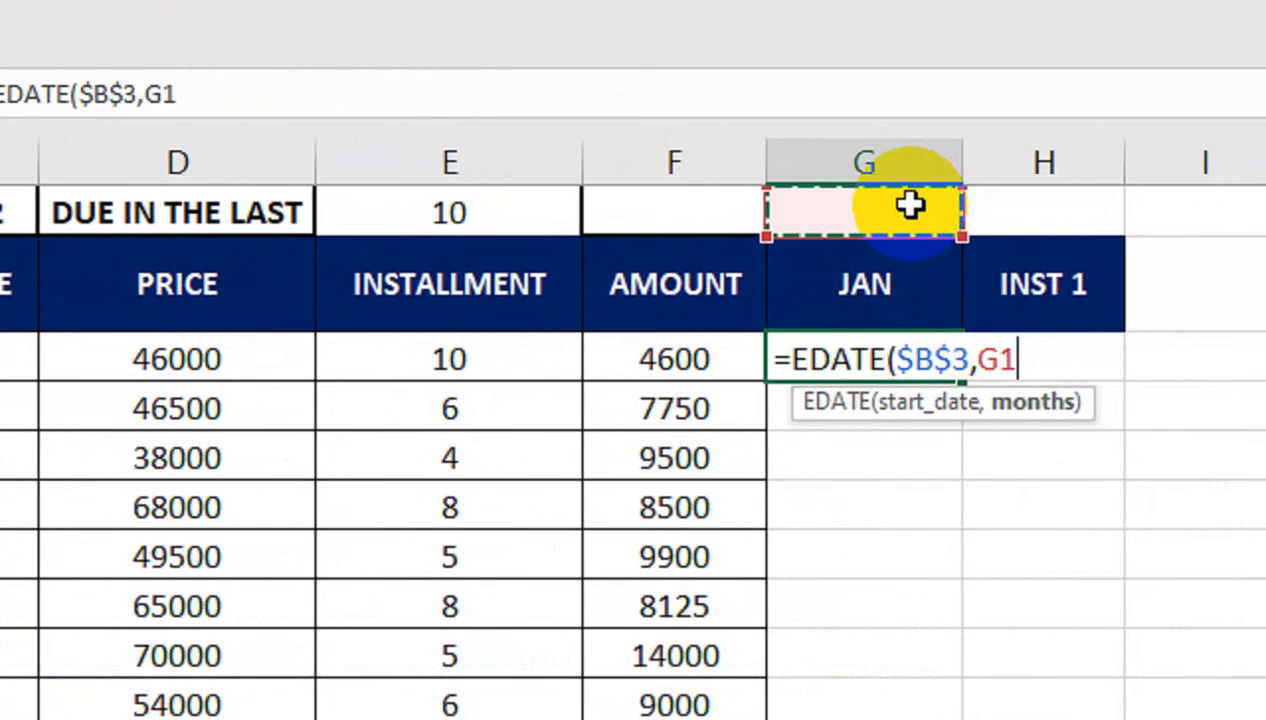
key(F4)
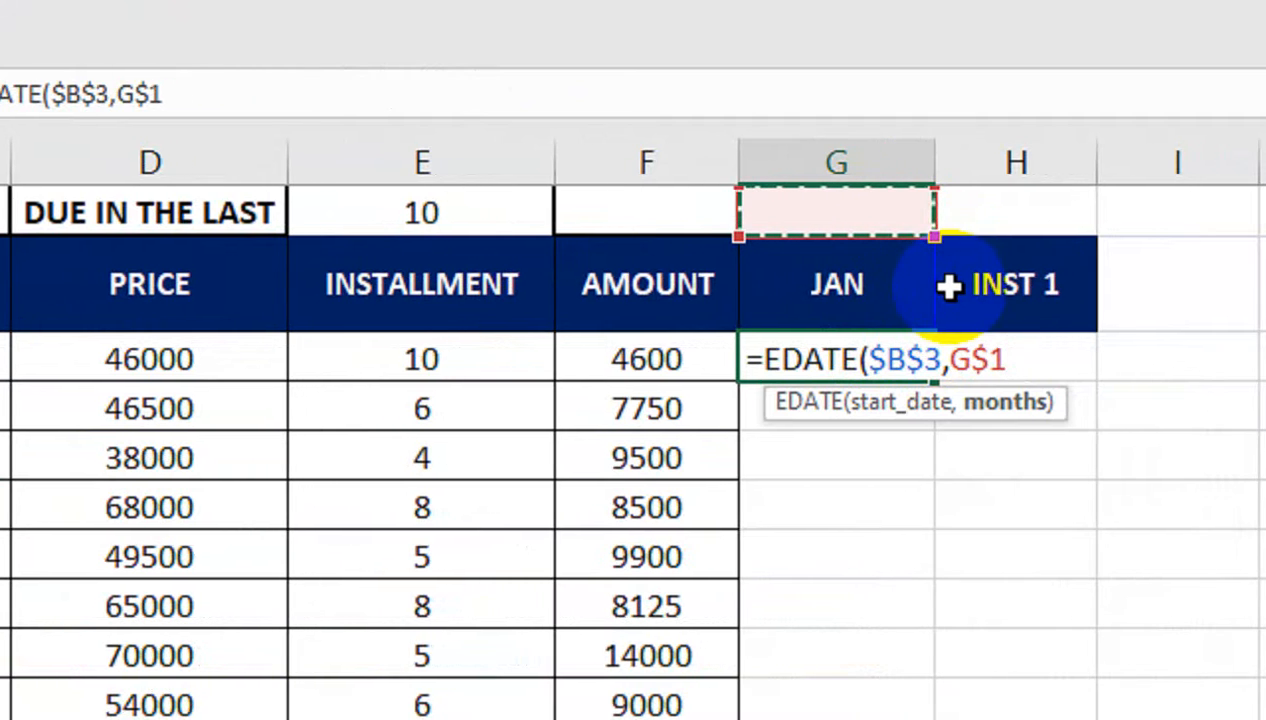
text())
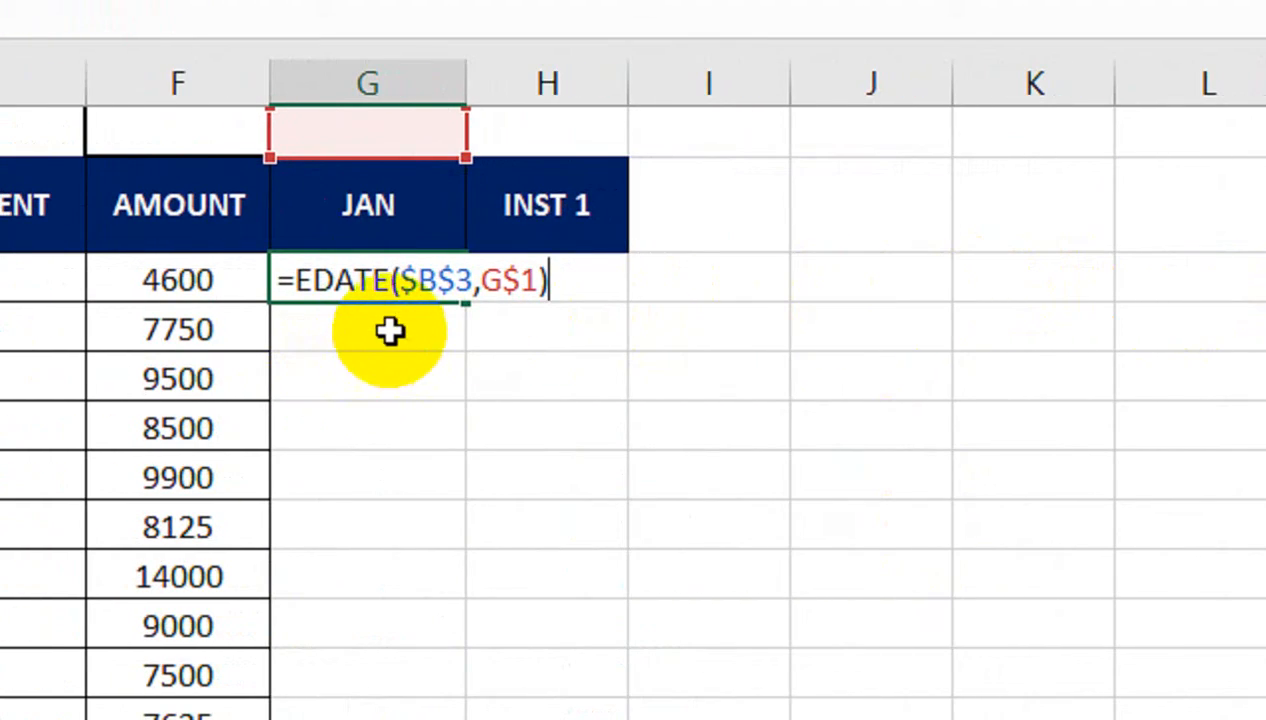
key(Return)
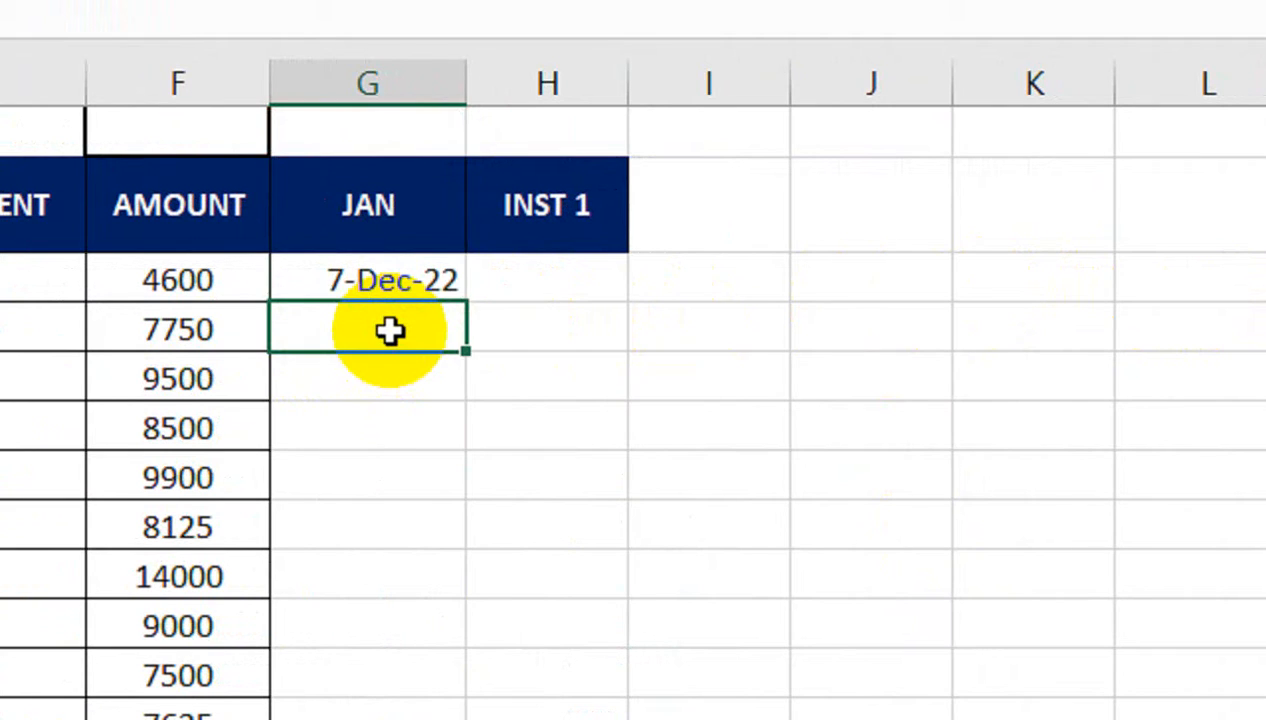
click(405, 115)
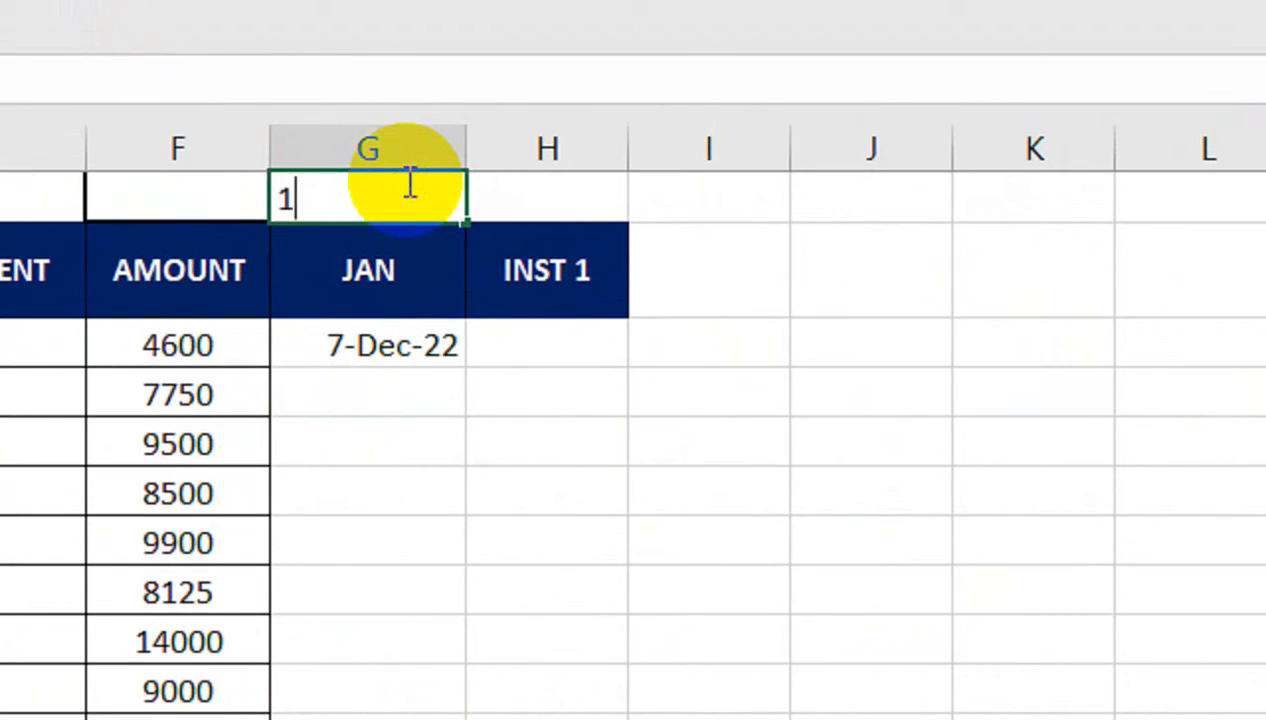
key(Return)
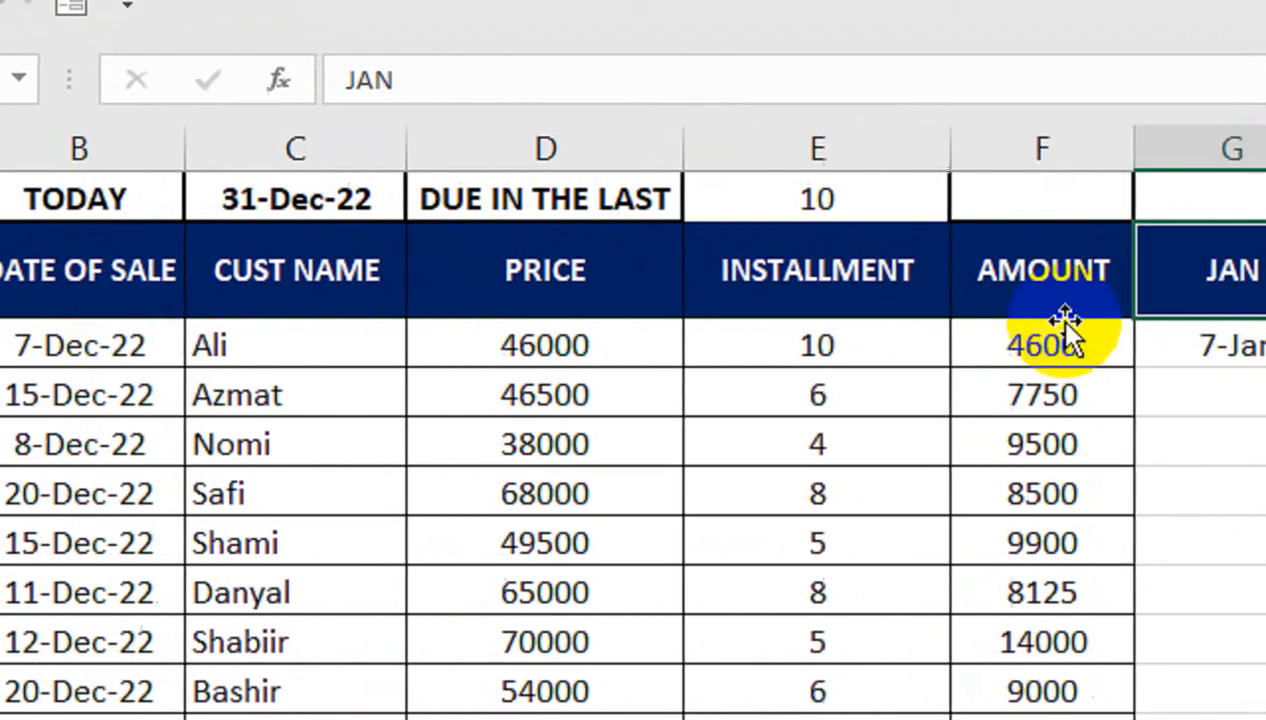
- Change the start date reference in G3's EDATE formula to $B3 so only the column is locked
click(1190, 347)
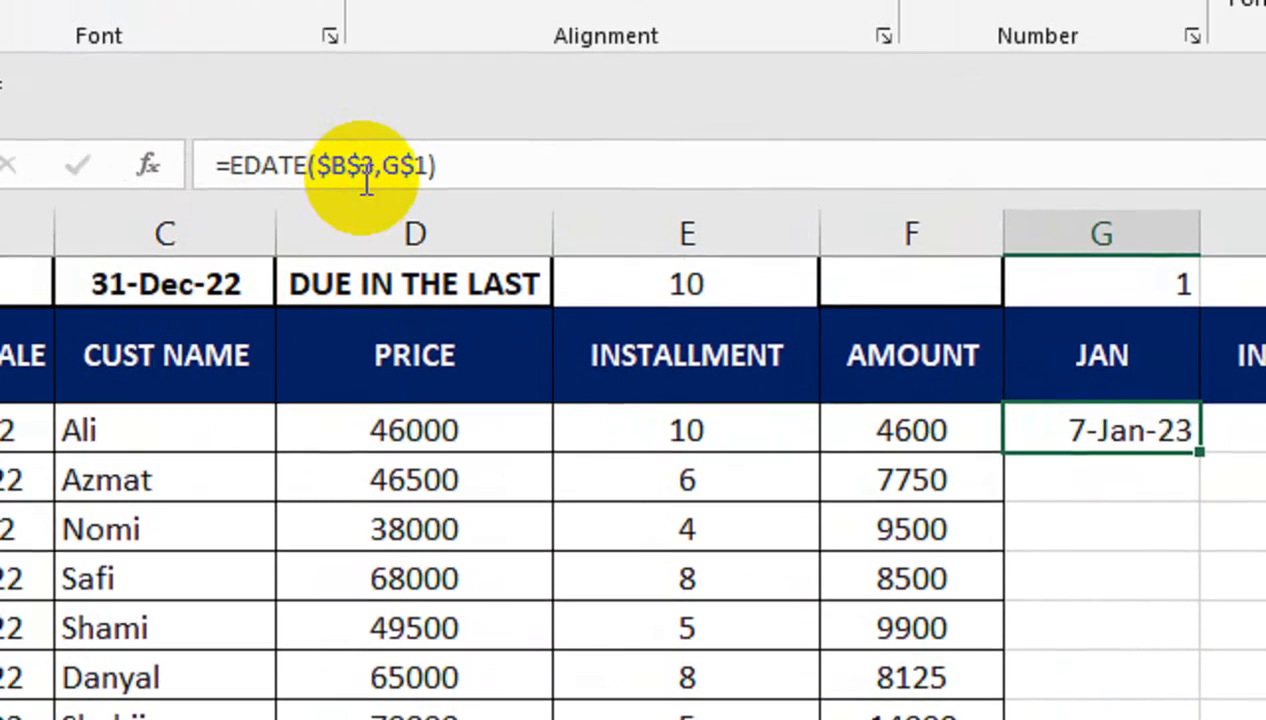
click(368, 184)
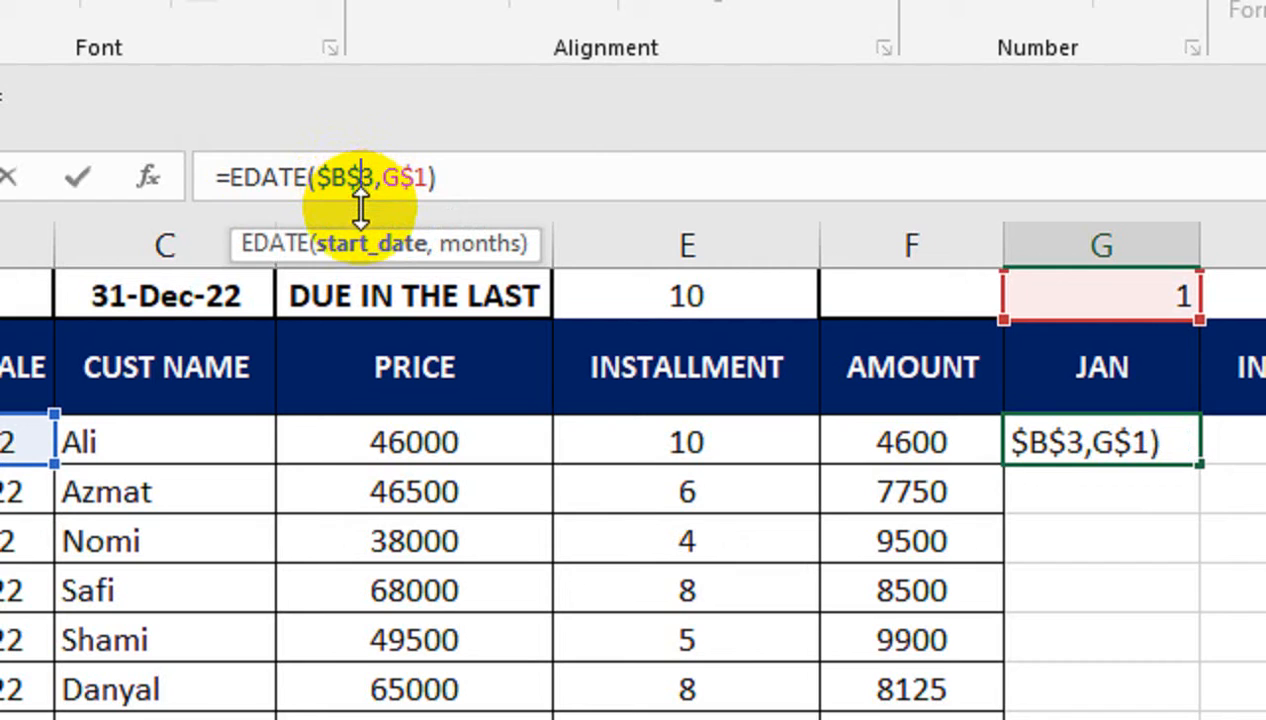
key(F4)
key(F4)
key(Return)
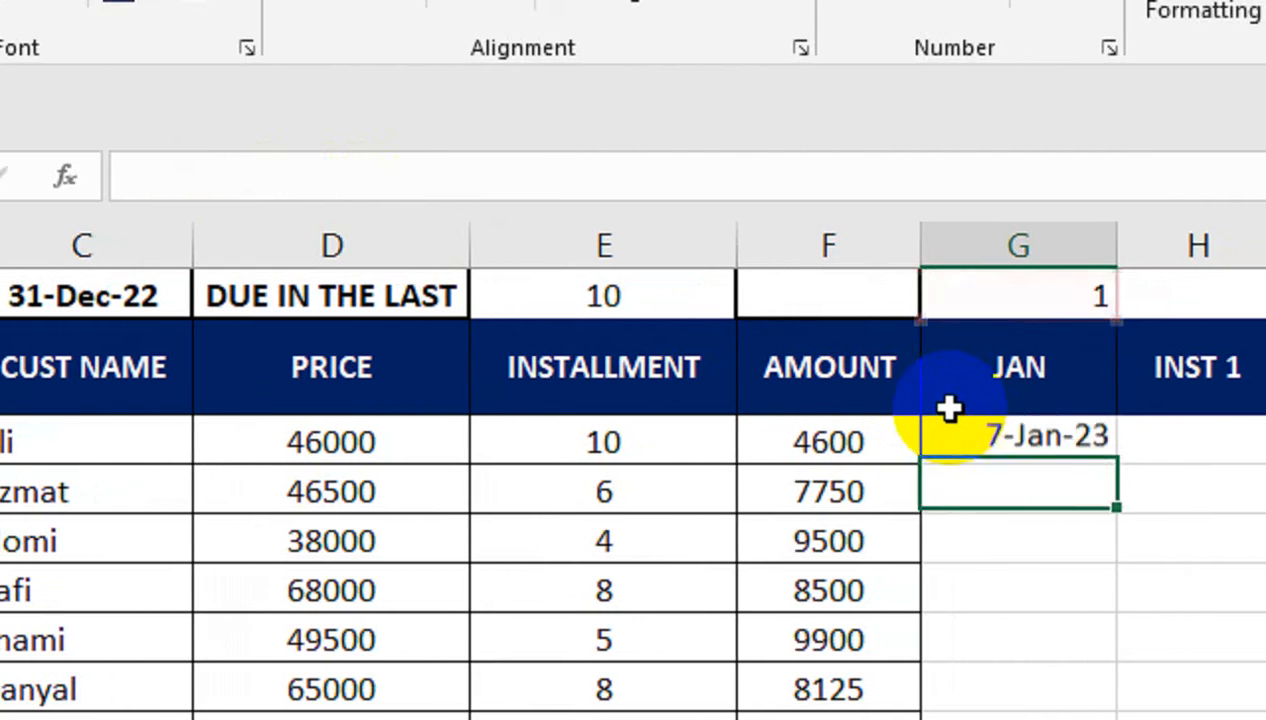
- Fill the due date formula from G3 down the JAN column for the remaining customers
click(965, 430)
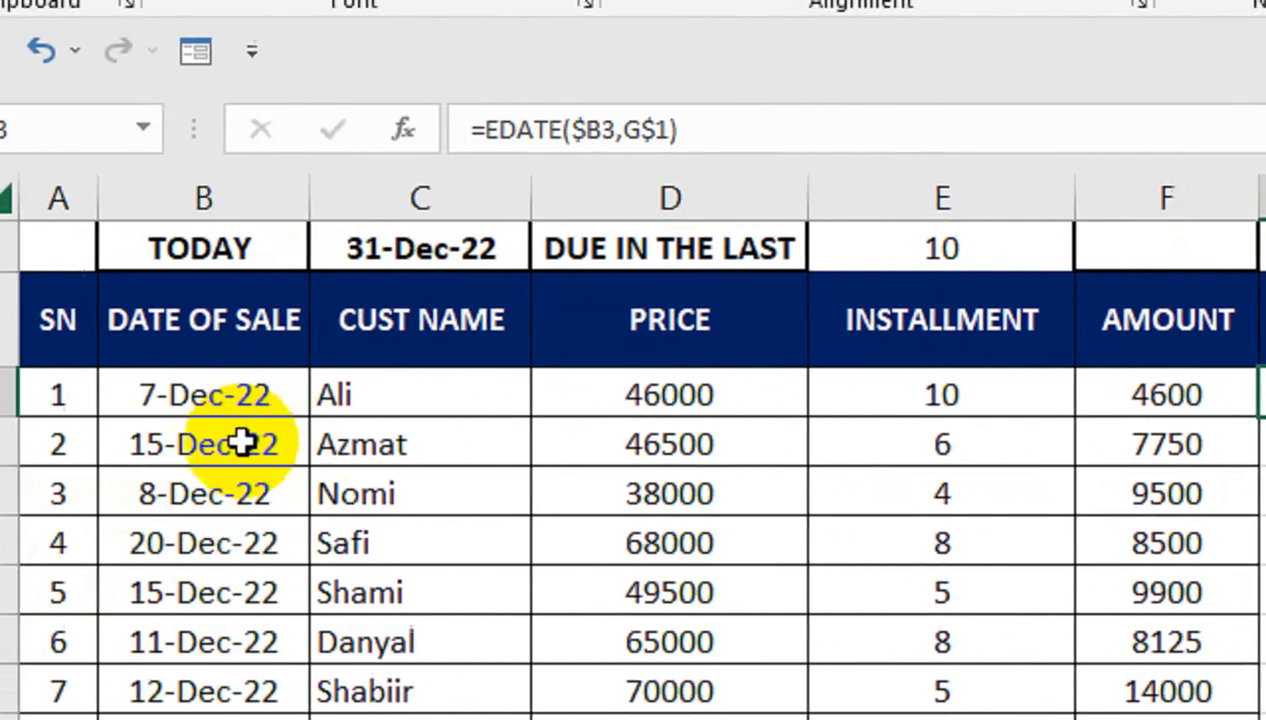
drag(1265, 418, 1265, 467)
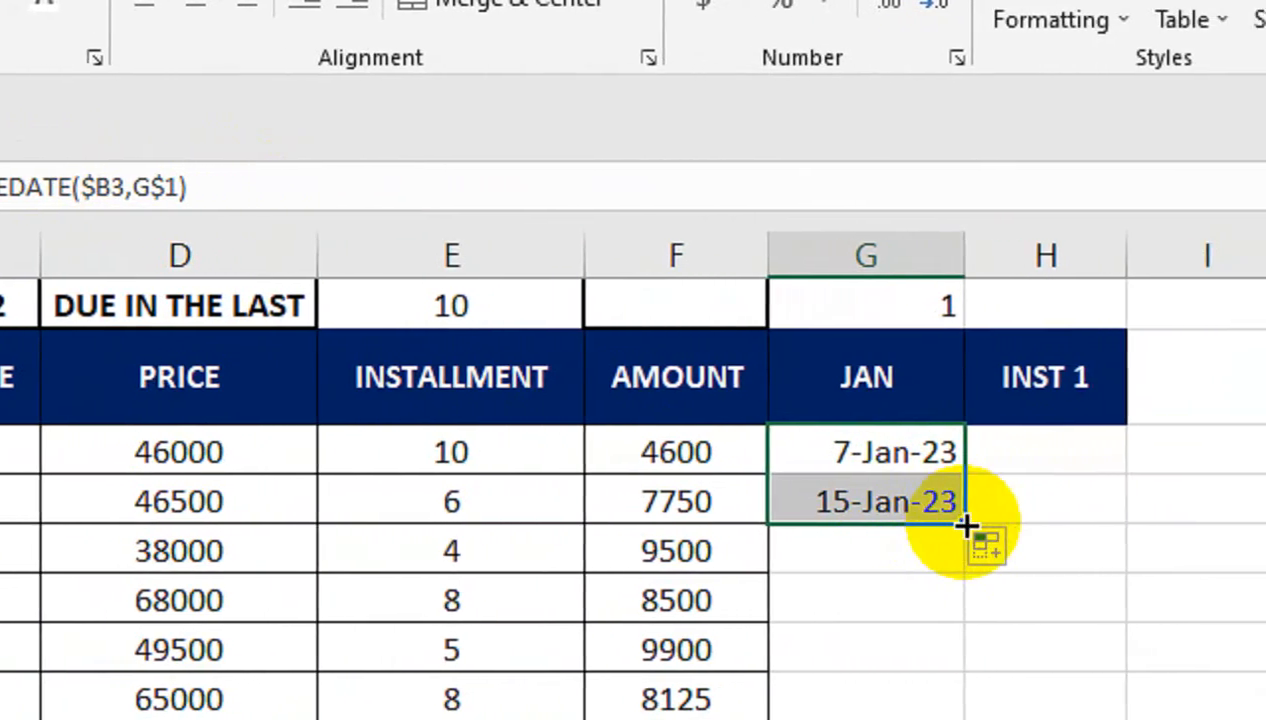
drag(966, 525, 951, 719)
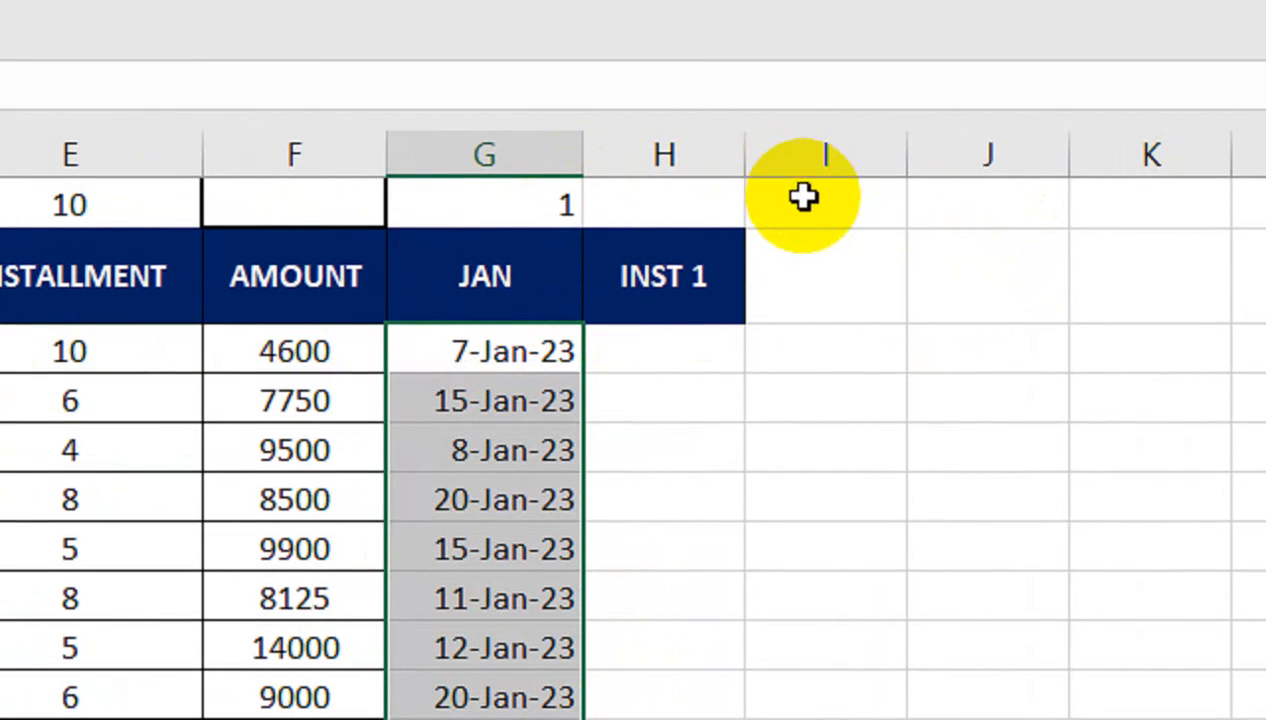
- Try autofilling the JAN and INST 1 columns, starting from row 1, across to columns I and J, and undo the fill
drag(430, 212, 657, 719)
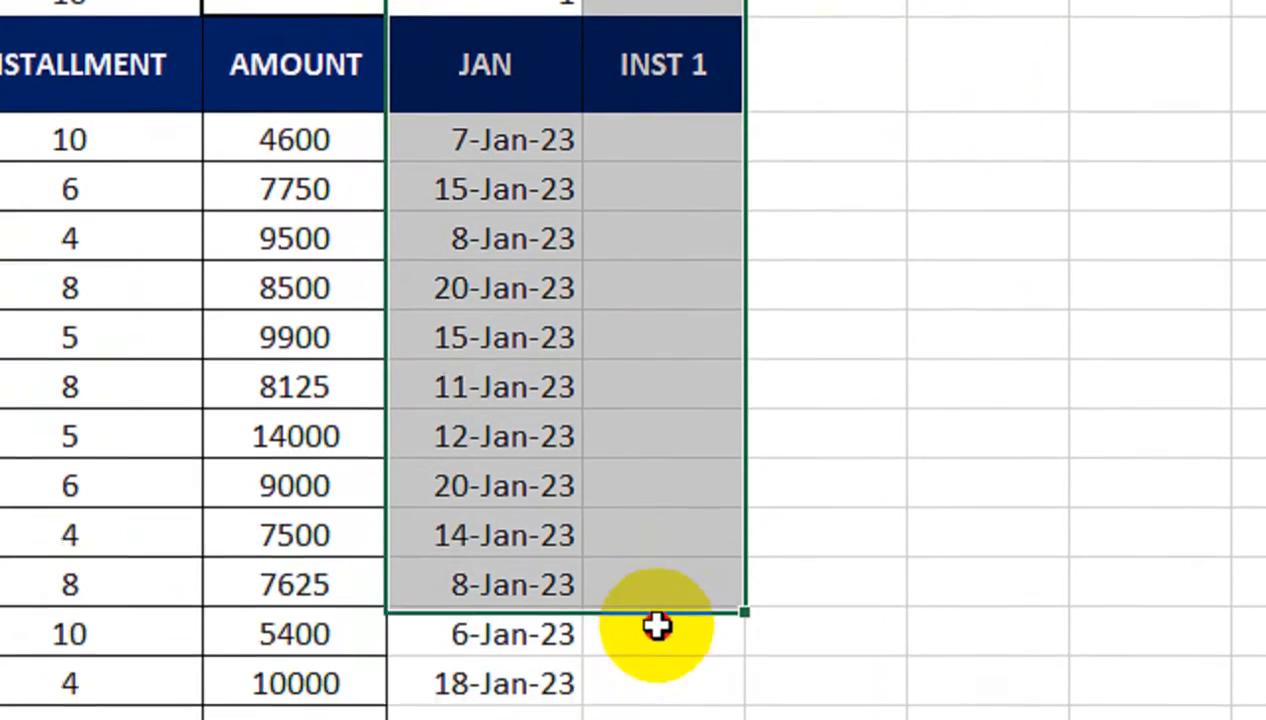
drag(657, 626, 684, 719)
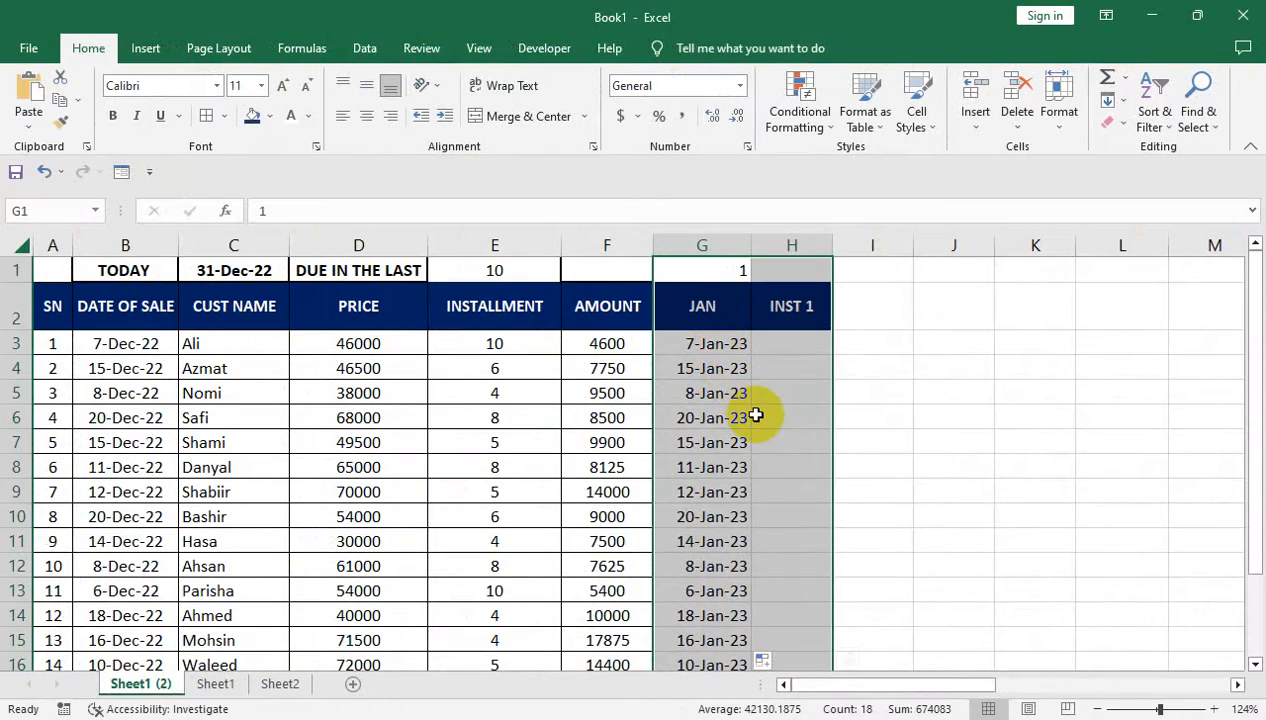
scroll(733, 401, down, 1)
drag(836, 602, 1009, 576)
scroll(998, 558, up, 1)
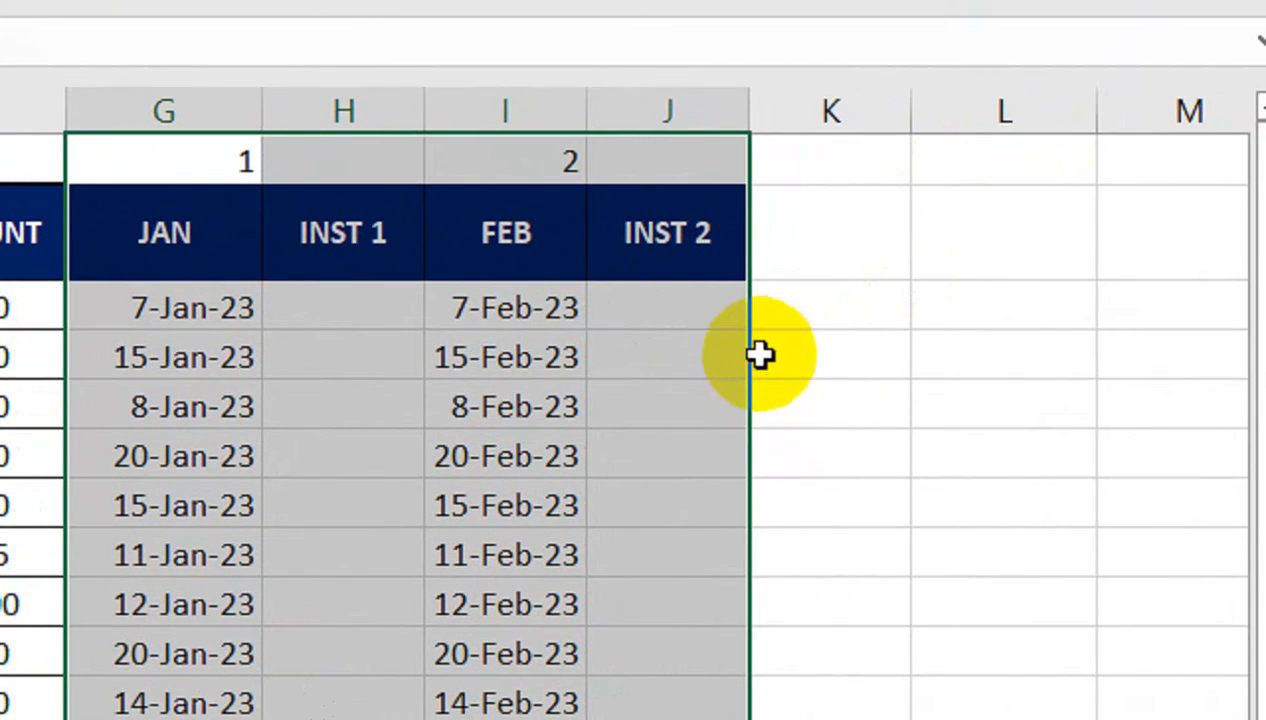
key(ctrl+z)
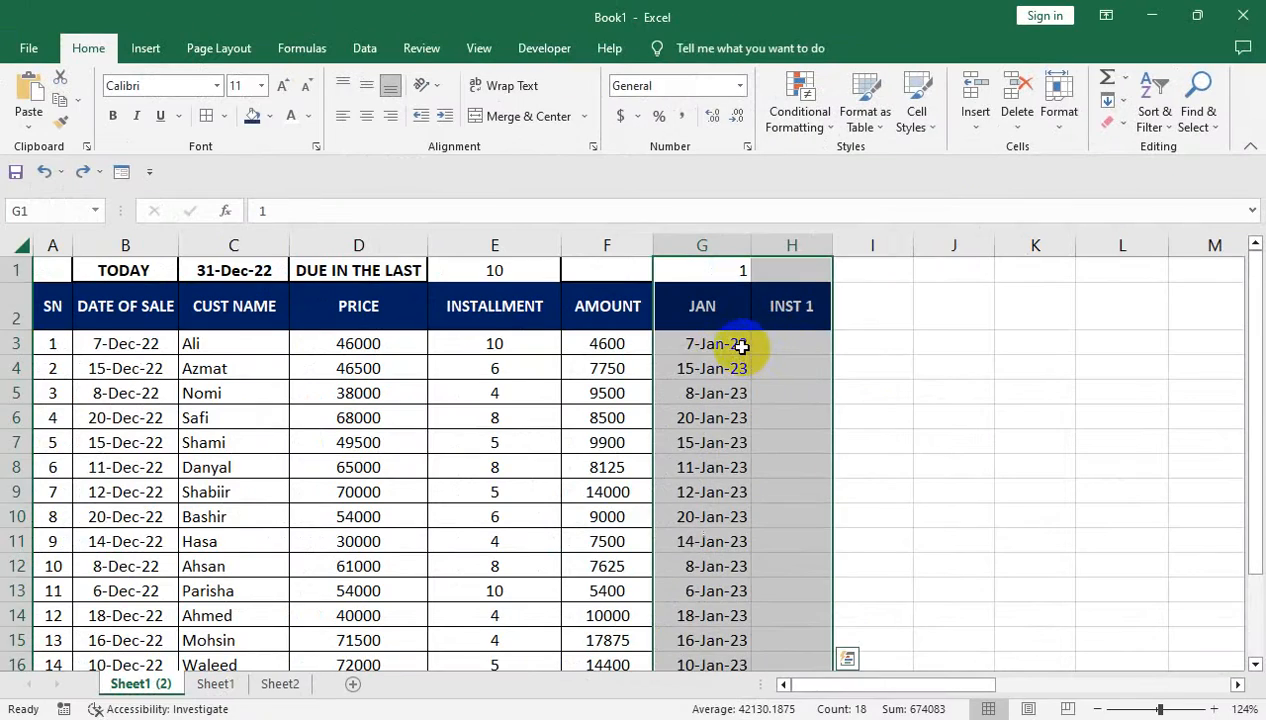
click(240, 310)
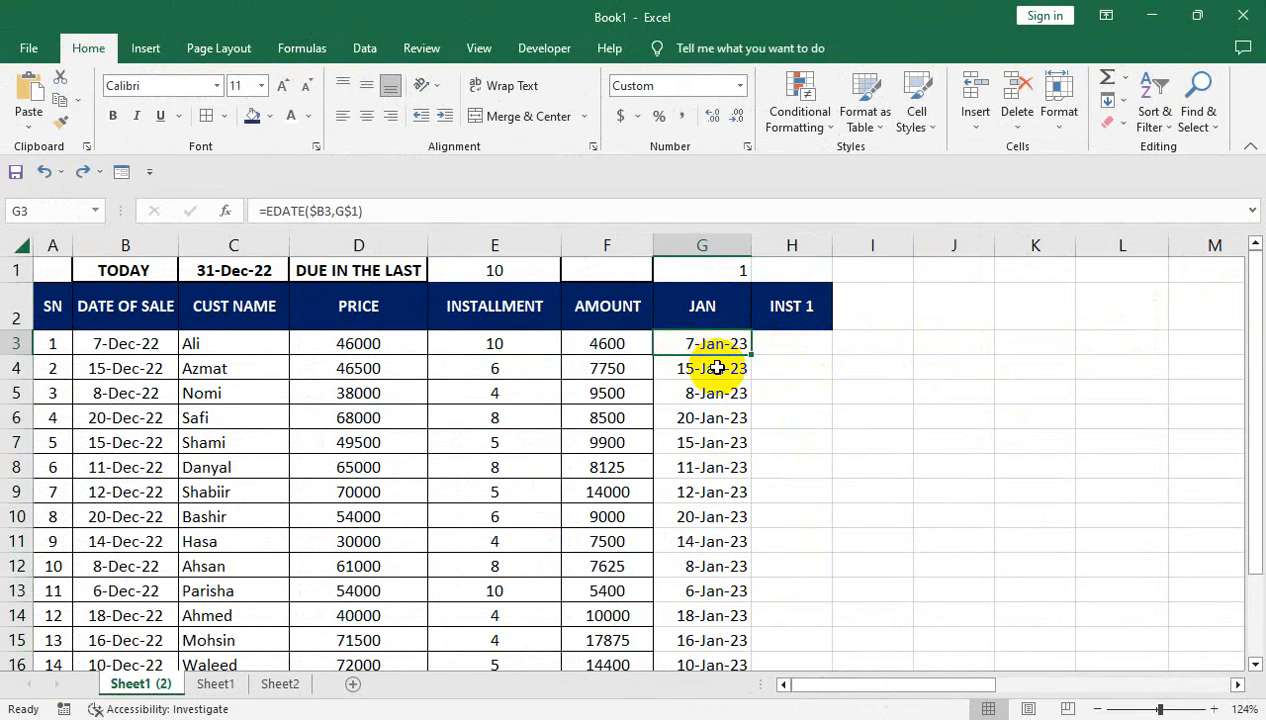
- Start a new formula-based conditional formatting rule for the January due dates from G3 down to the last customer
drag(724, 343, 735, 621)
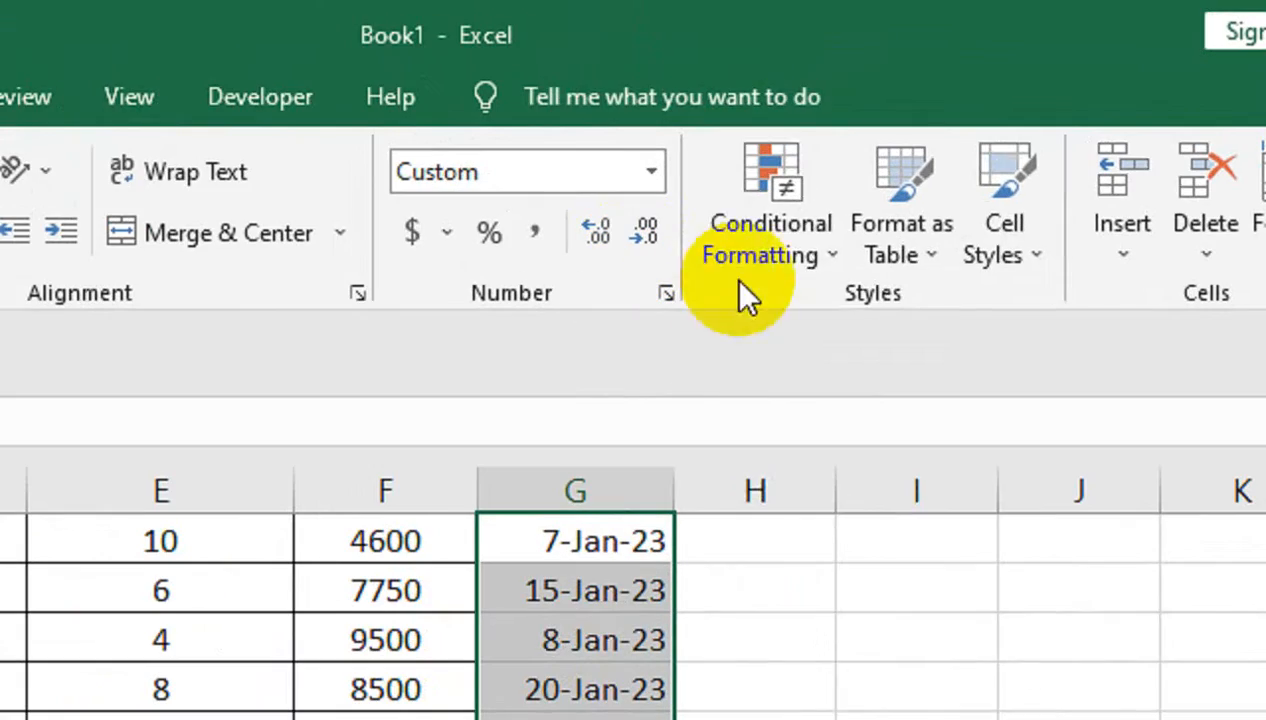
click(800, 120)
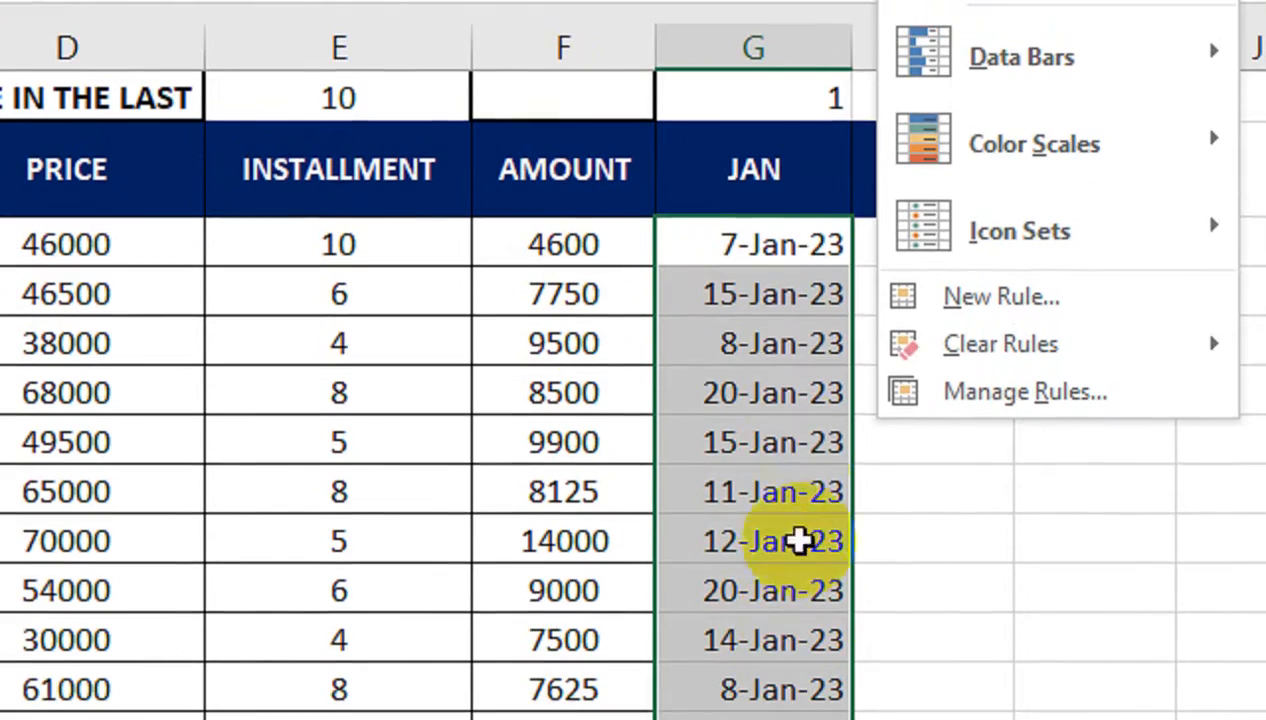
click(995, 305)
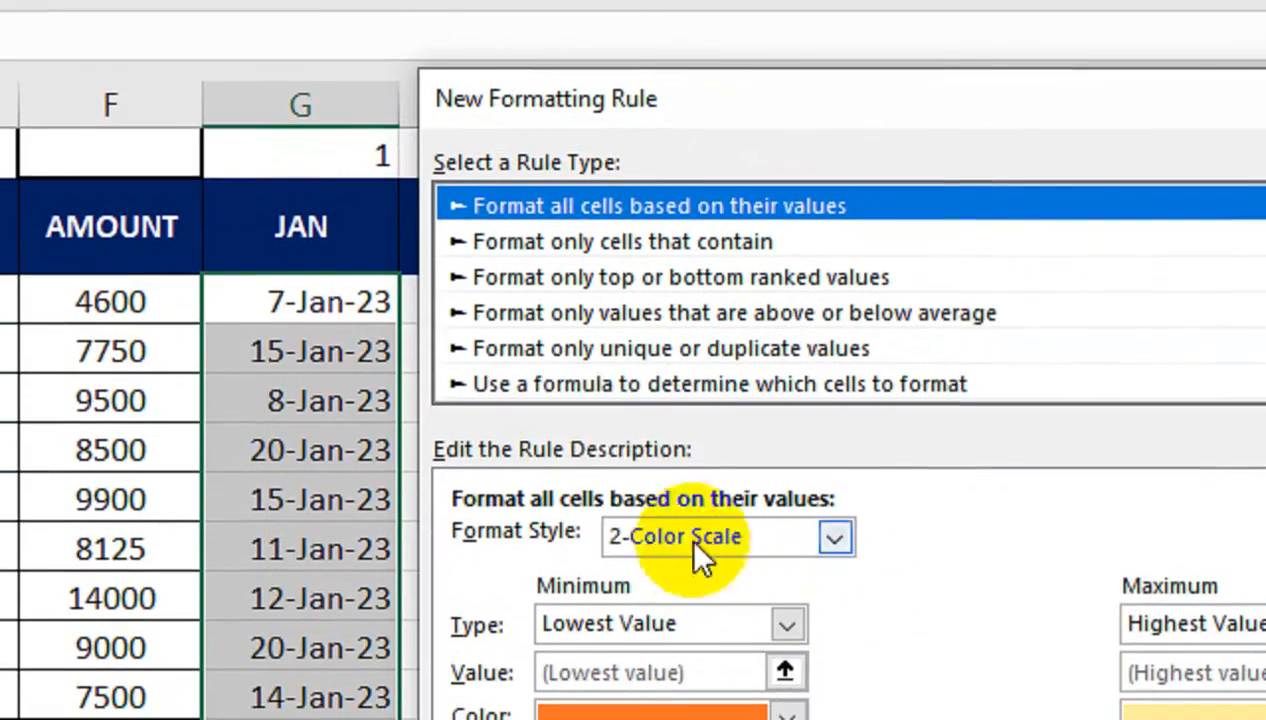
click(553, 388)
click(527, 555)
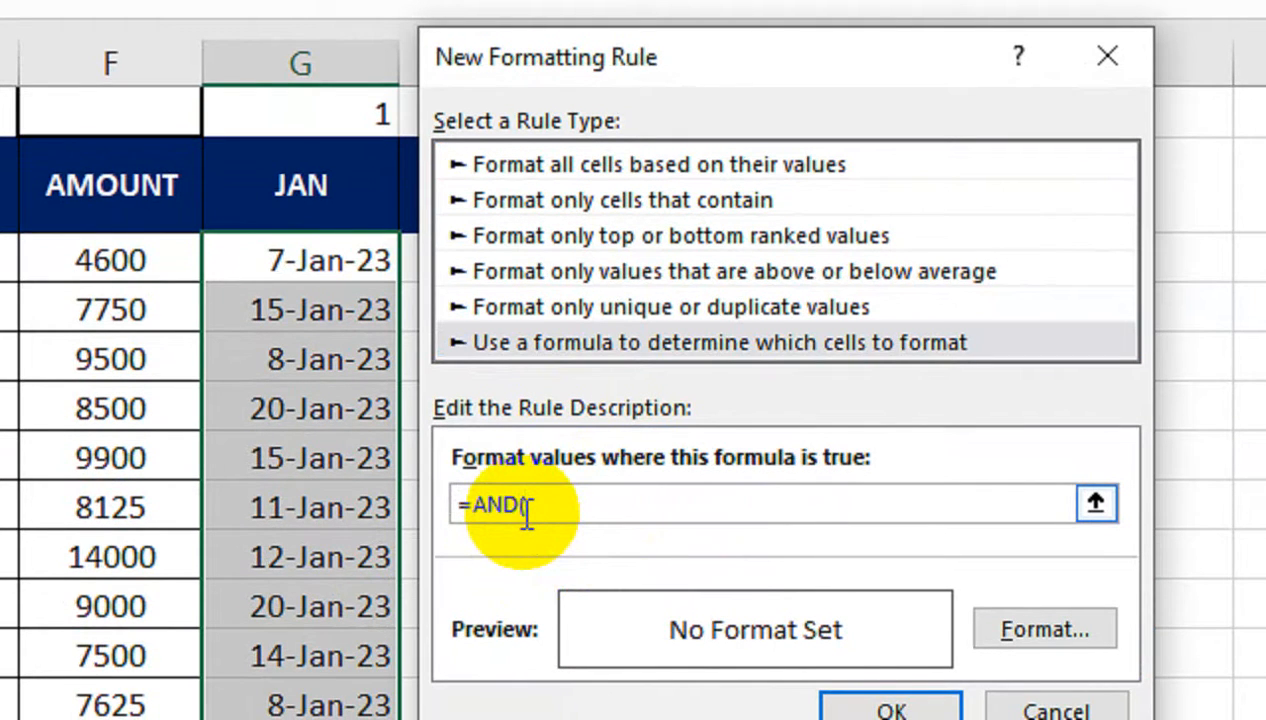
- Begin the rule formula with =AND(G3>TODAY(), using a fully relative reference to G3
text(=AND()
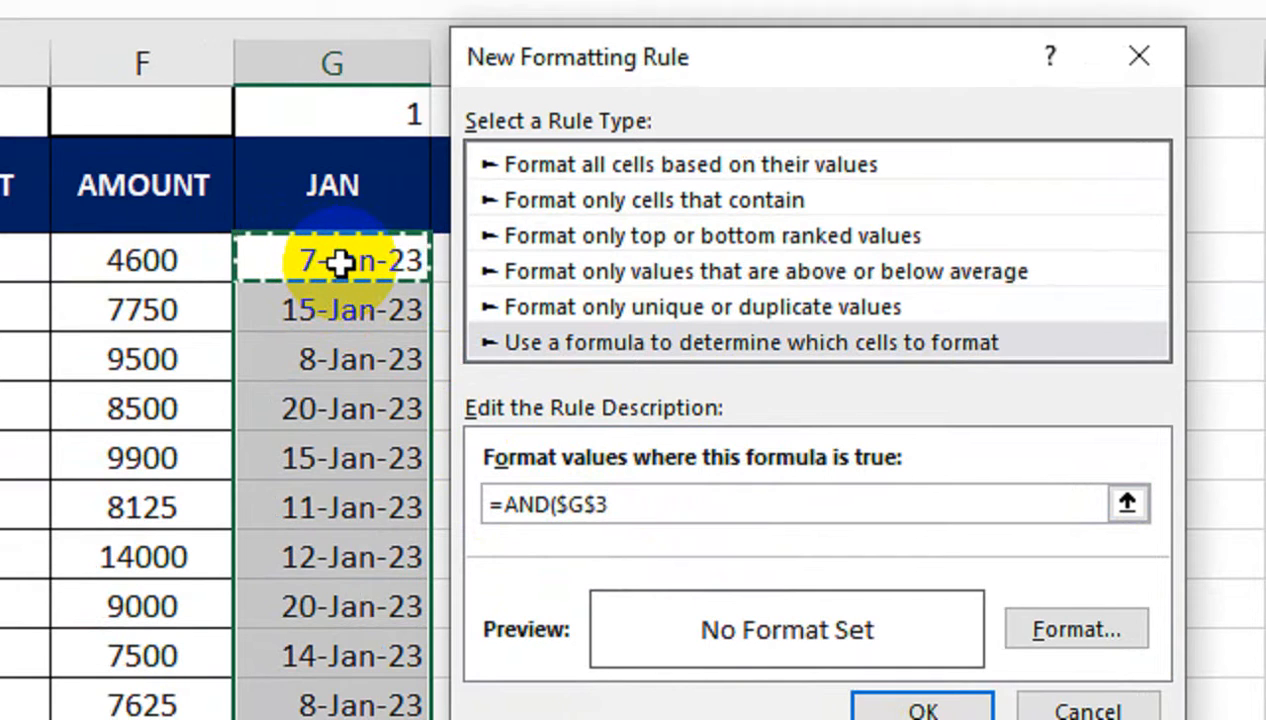
key(F4)
key(F4)
key(F4)
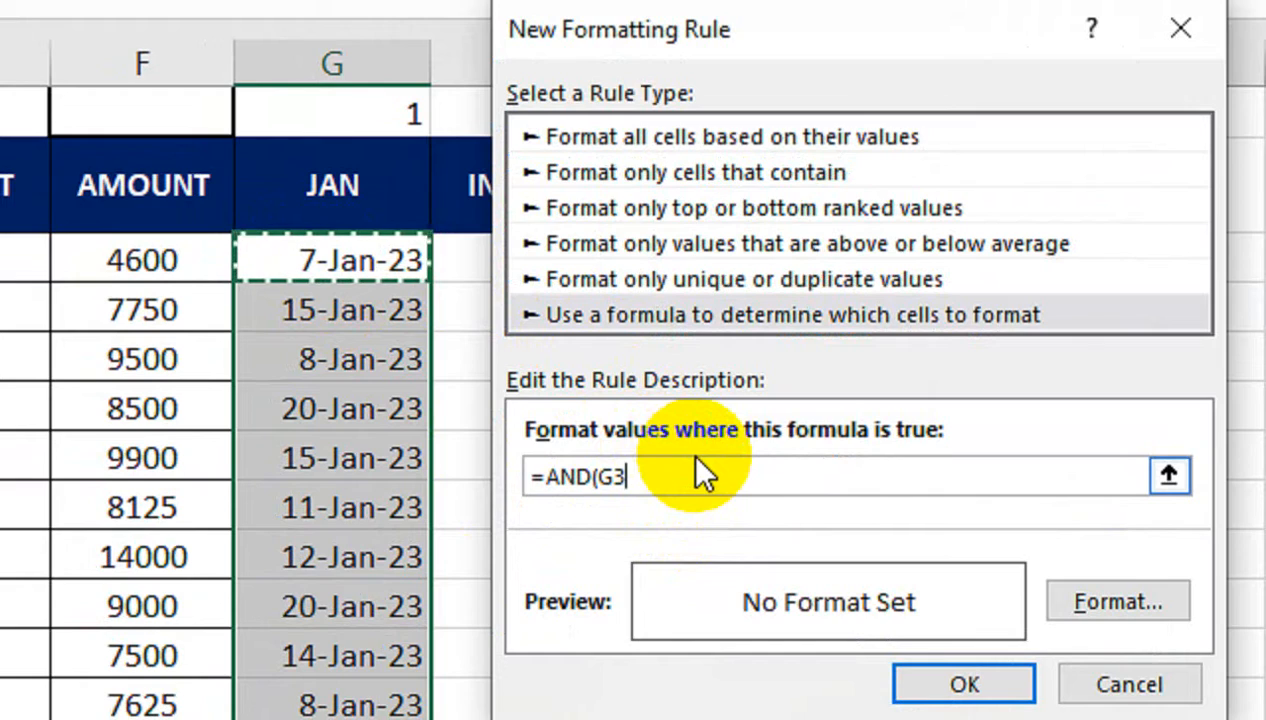
text(>TODA)
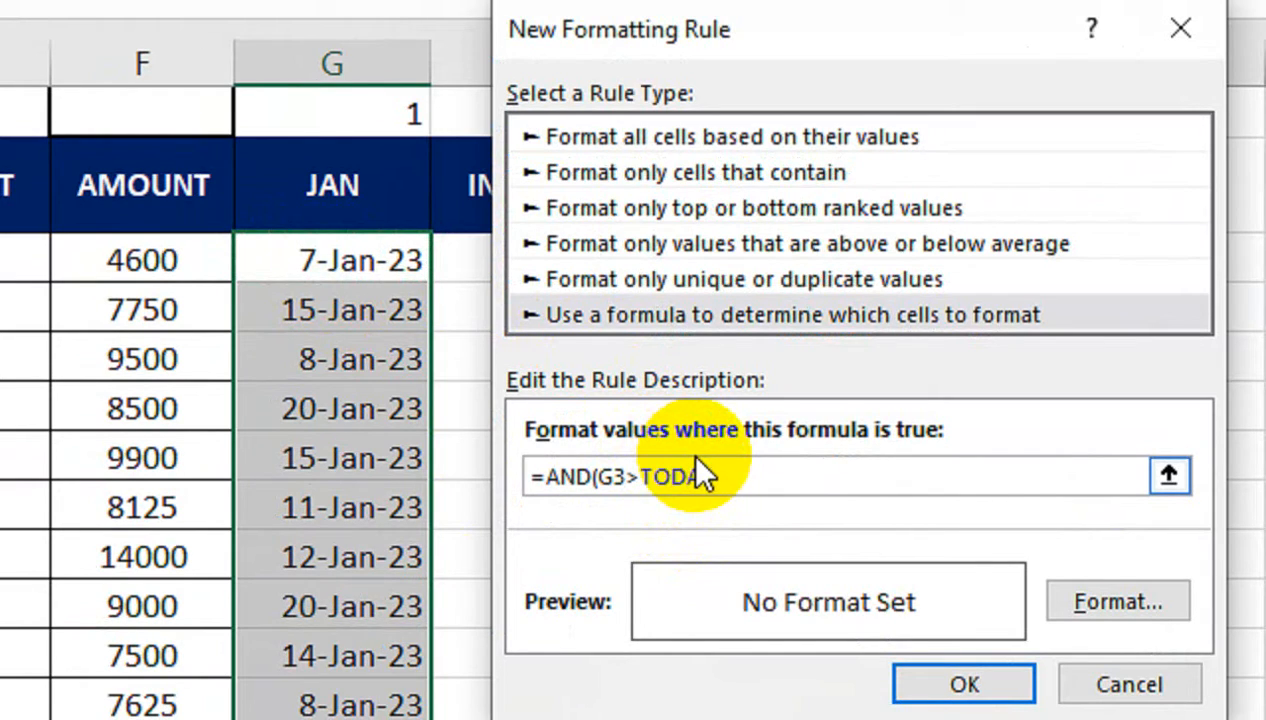
text(Y())
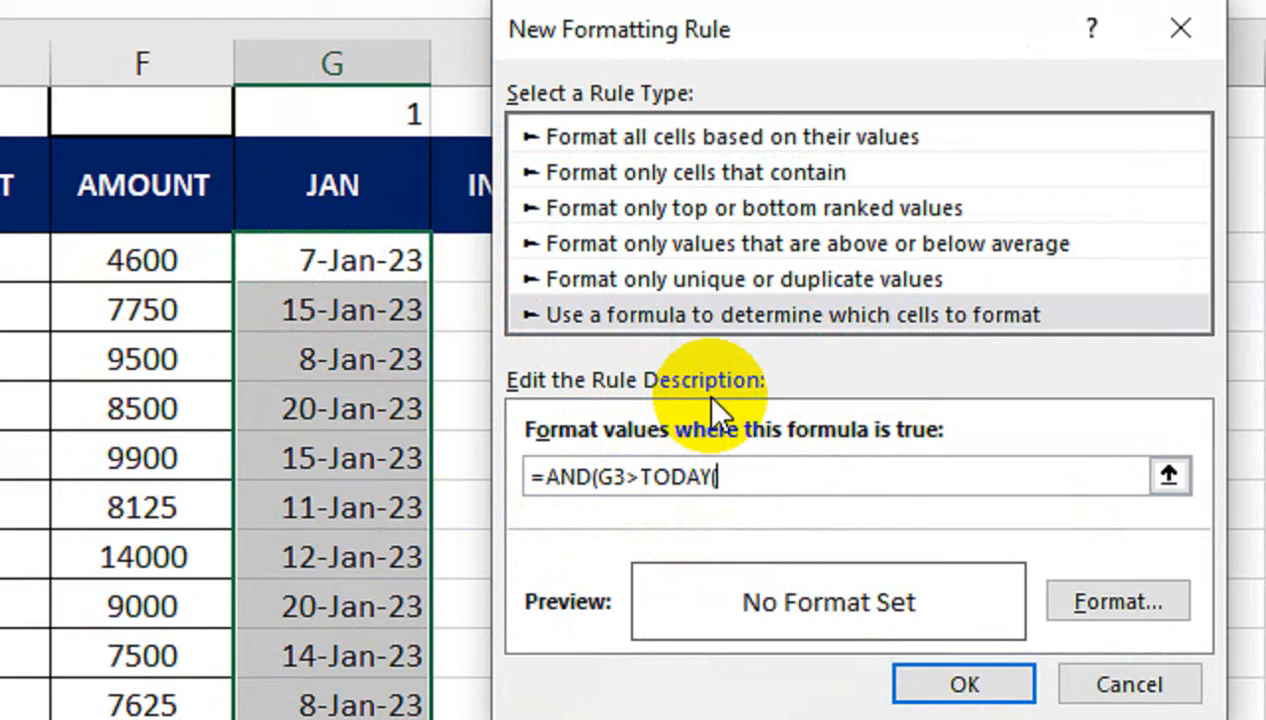
text(,)
- Add the second condition G3<=(TODAY()+$E$1) and close the AND formula, keeping G3 relative and E1 absolute
click(358, 268)
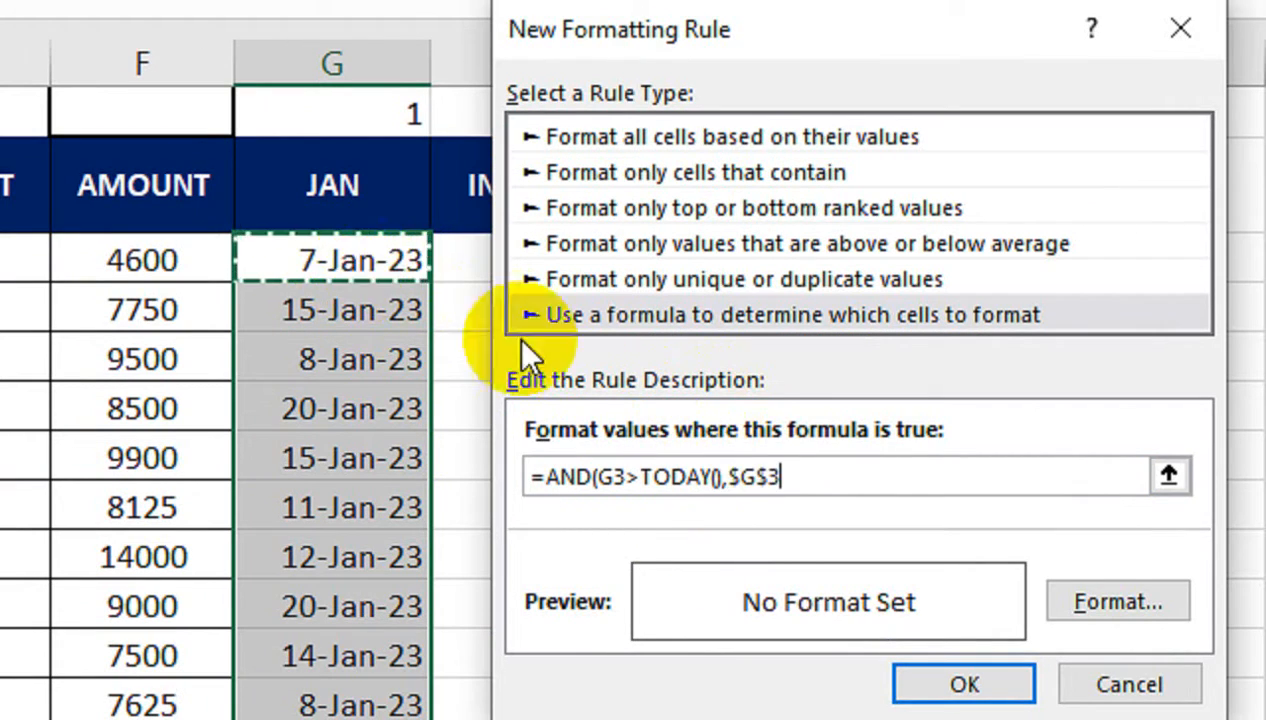
key(F4)
key(F4)
key(F4)
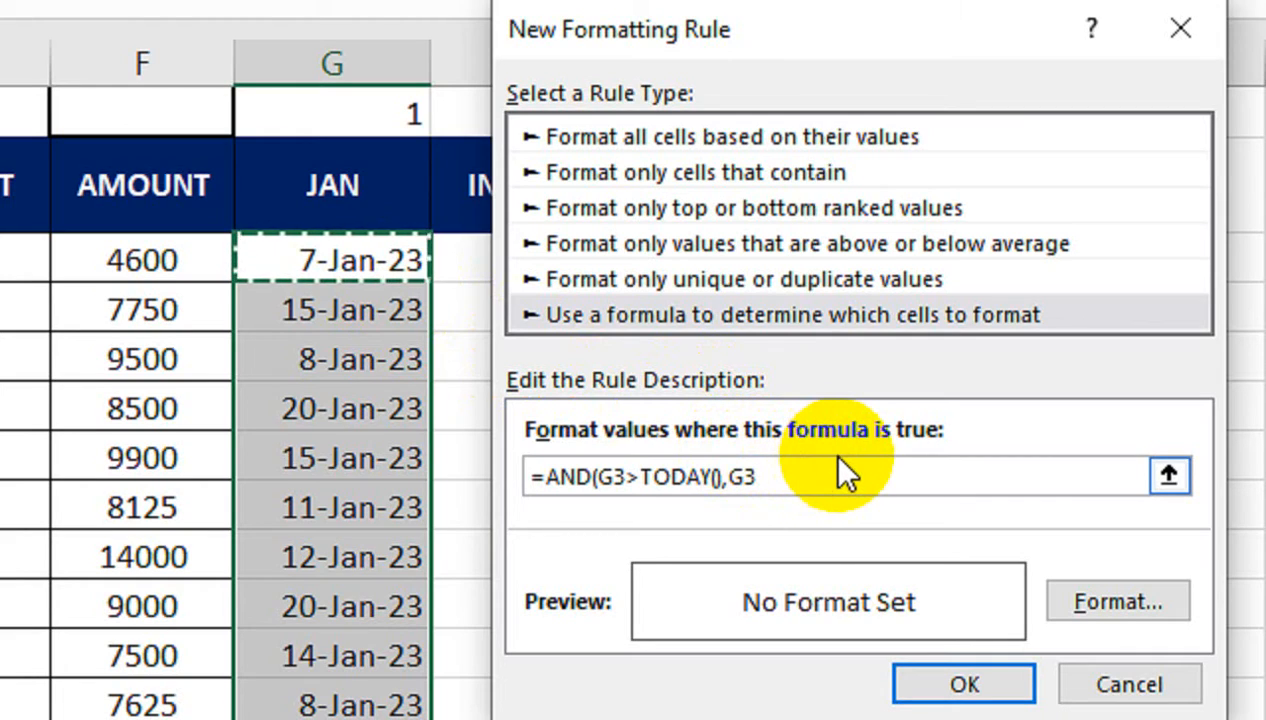
text(<=)
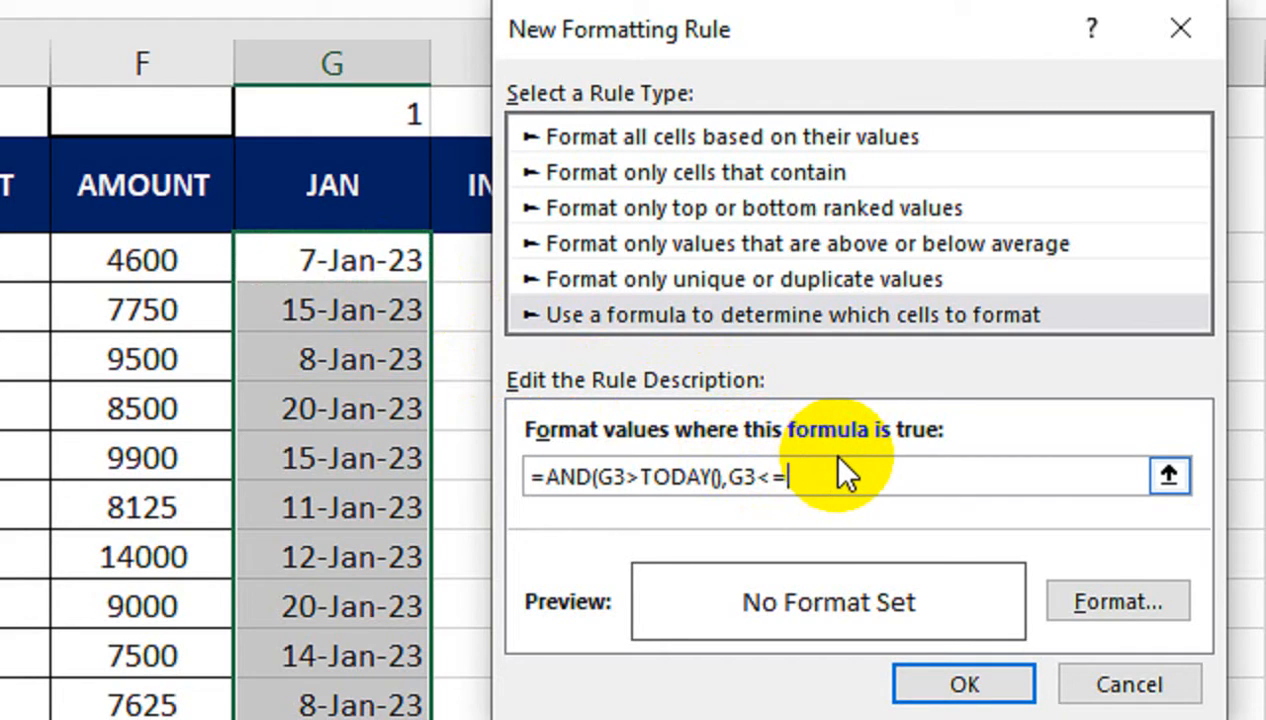
text(TODAY())
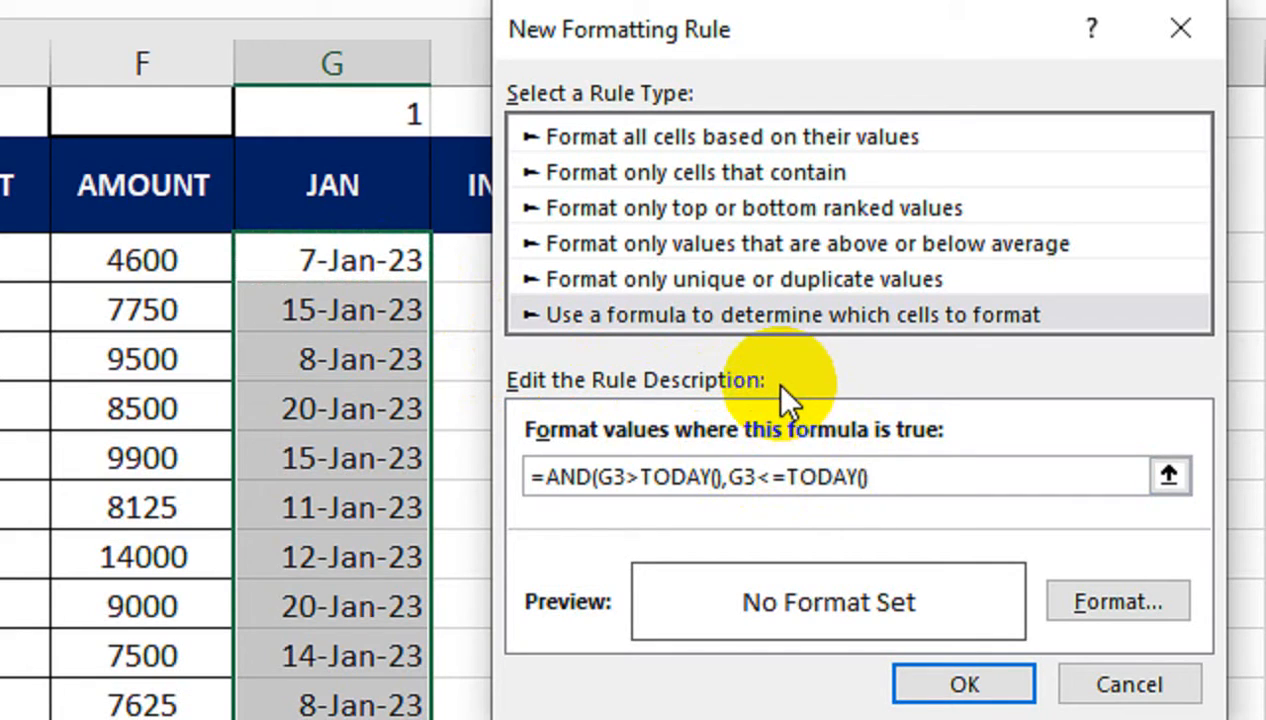
click(790, 478)
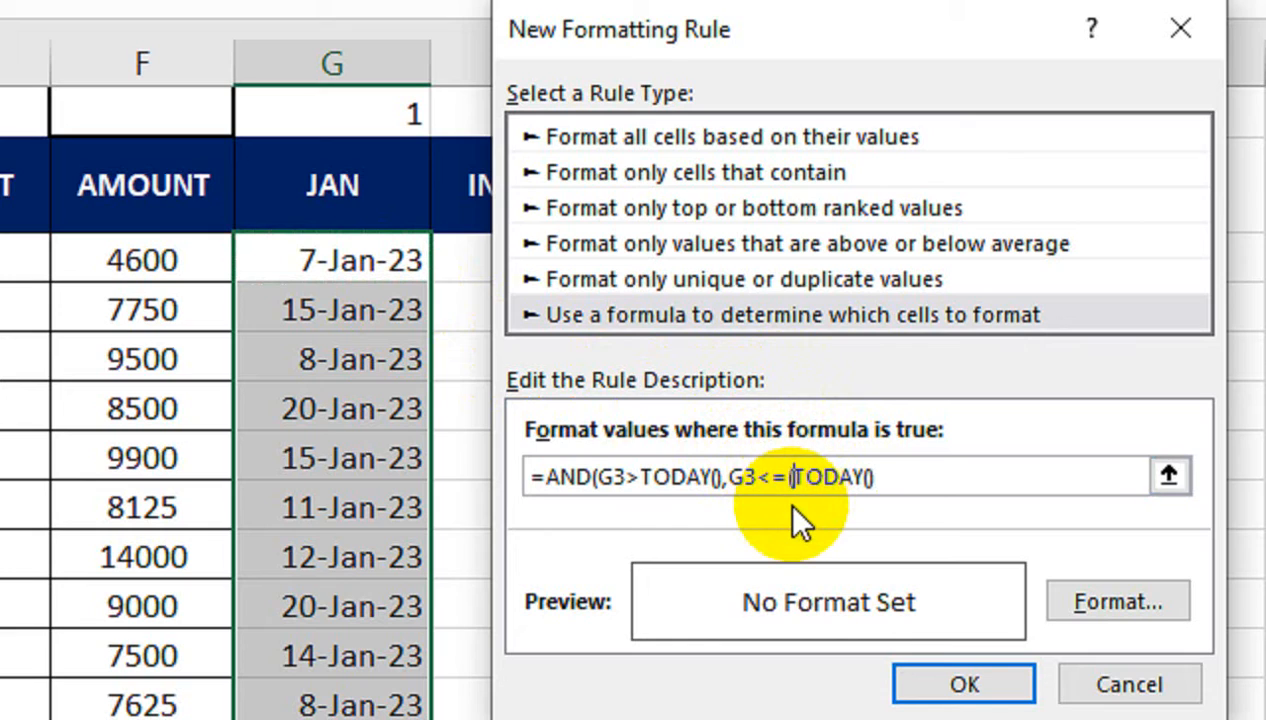
text(()
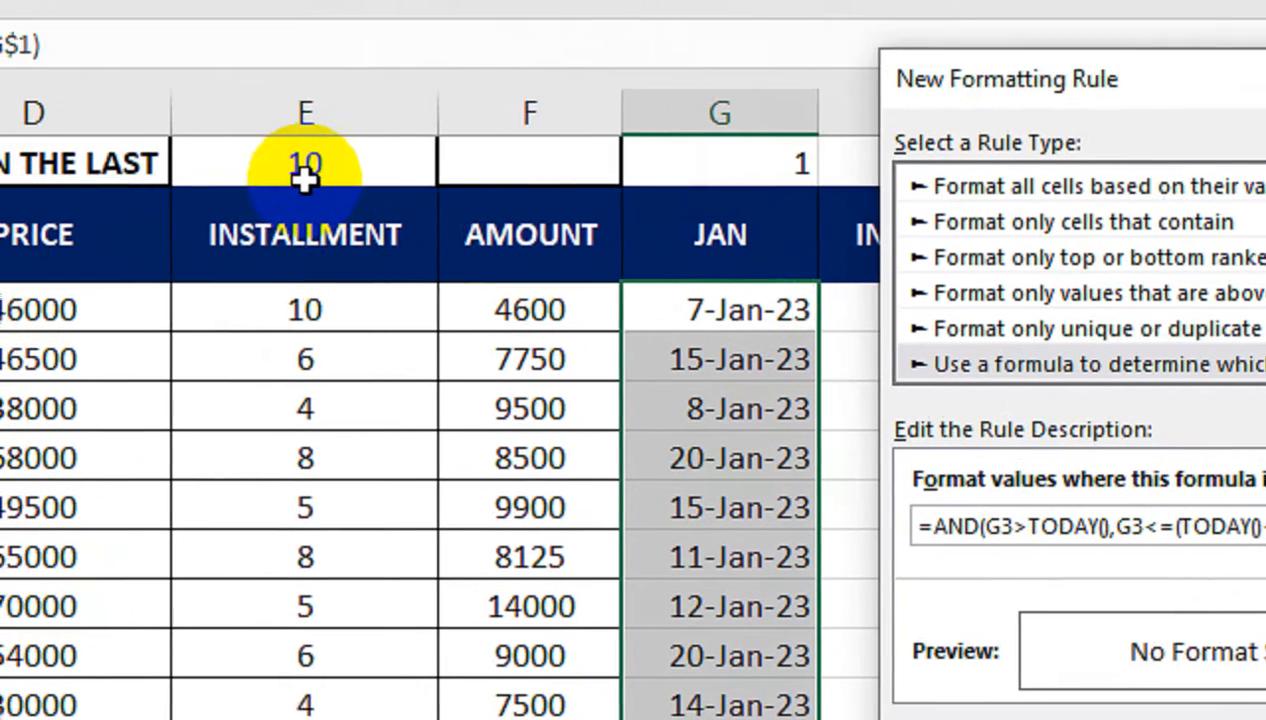
click(312, 181)
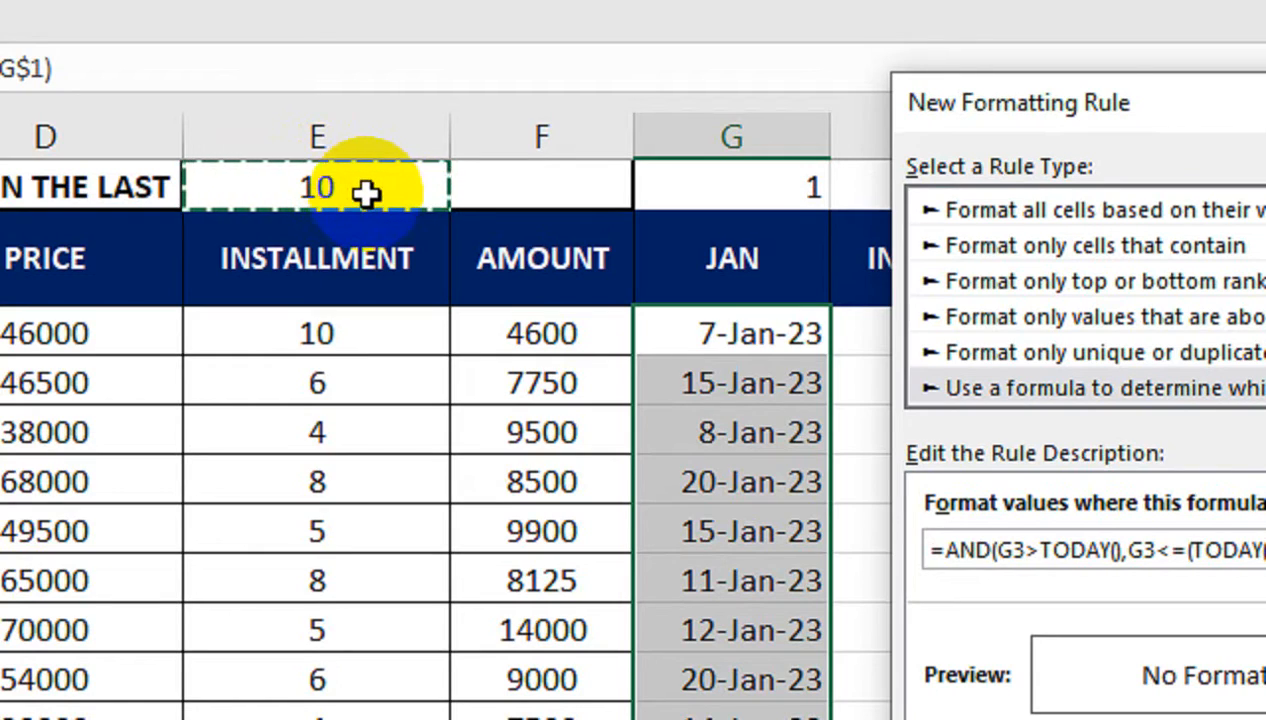
text()+$E$1)
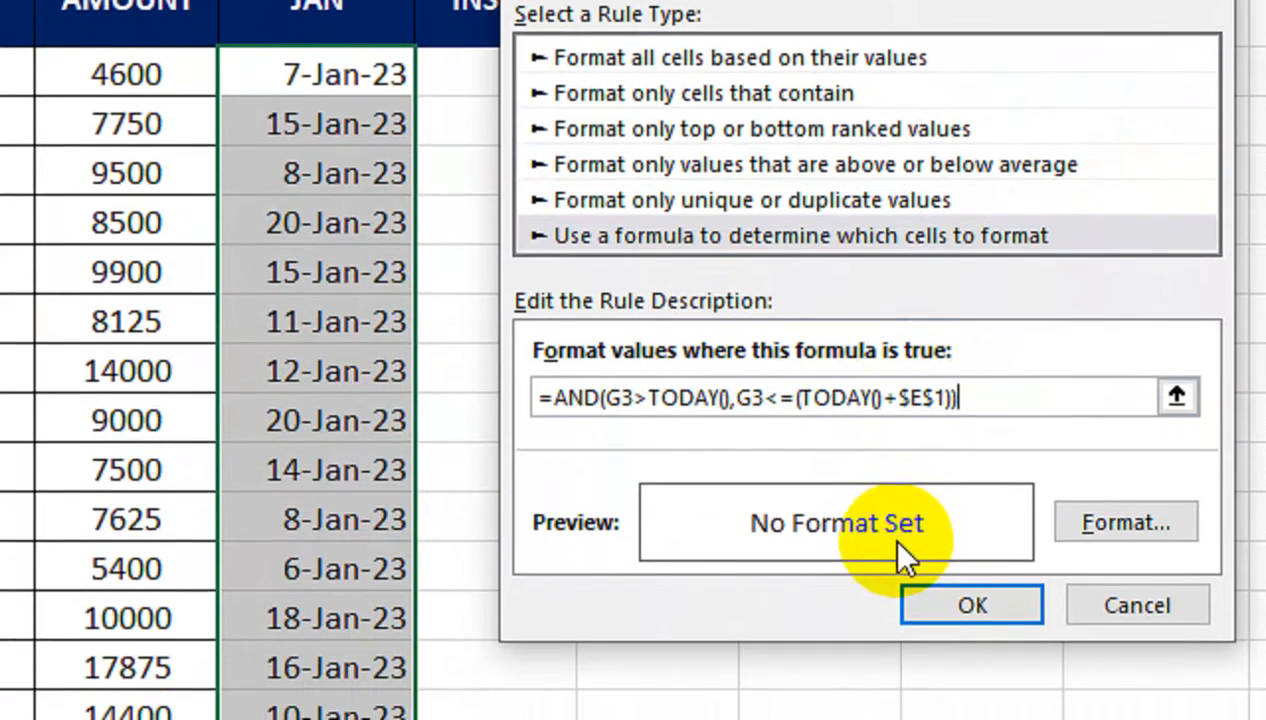
- Give the rule a yellow fill with bold black text and apply it to the JAN dates
click(1088, 671)
click(331, 352)
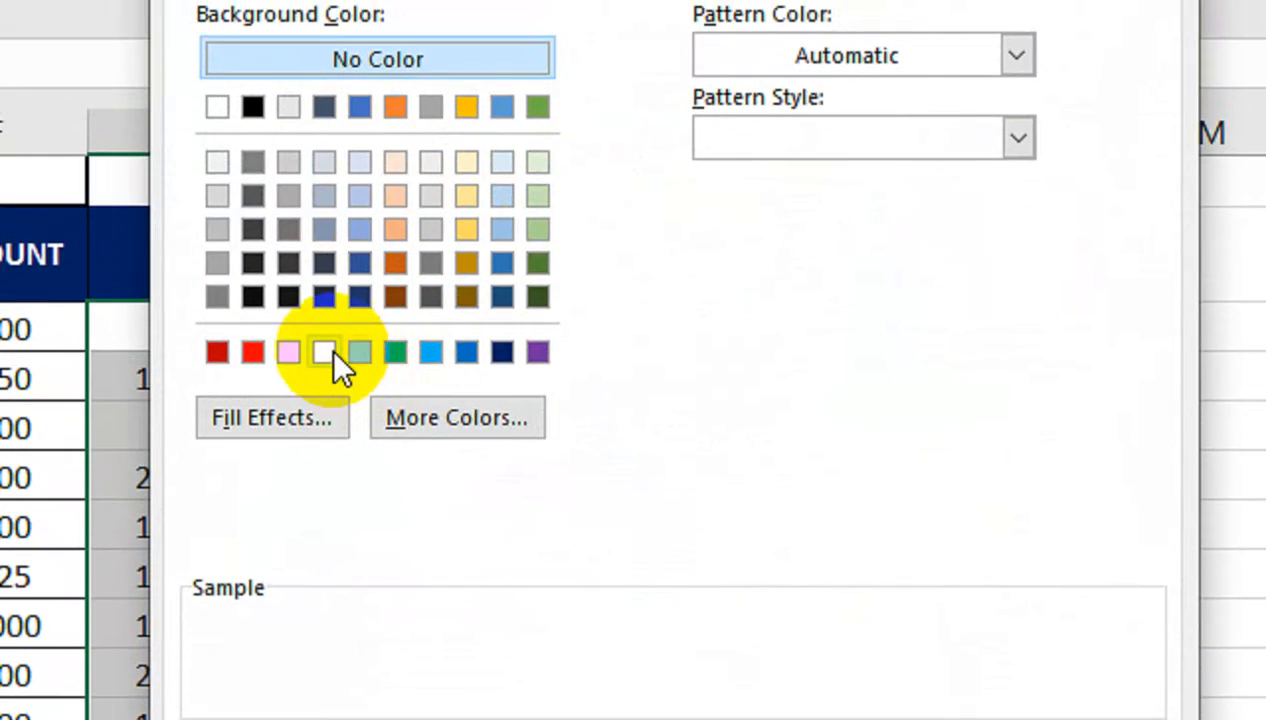
click(345, 132)
click(752, 356)
click(856, 461)
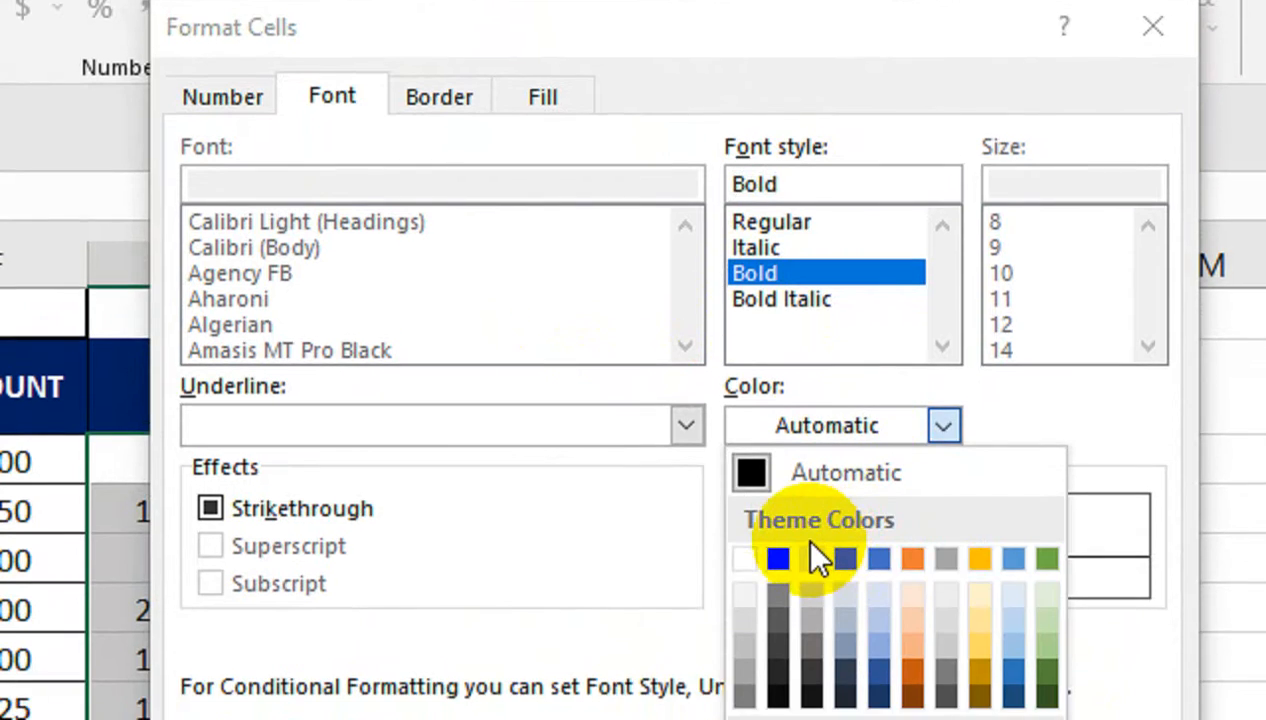
click(779, 553)
click(940, 605)
click(828, 510)
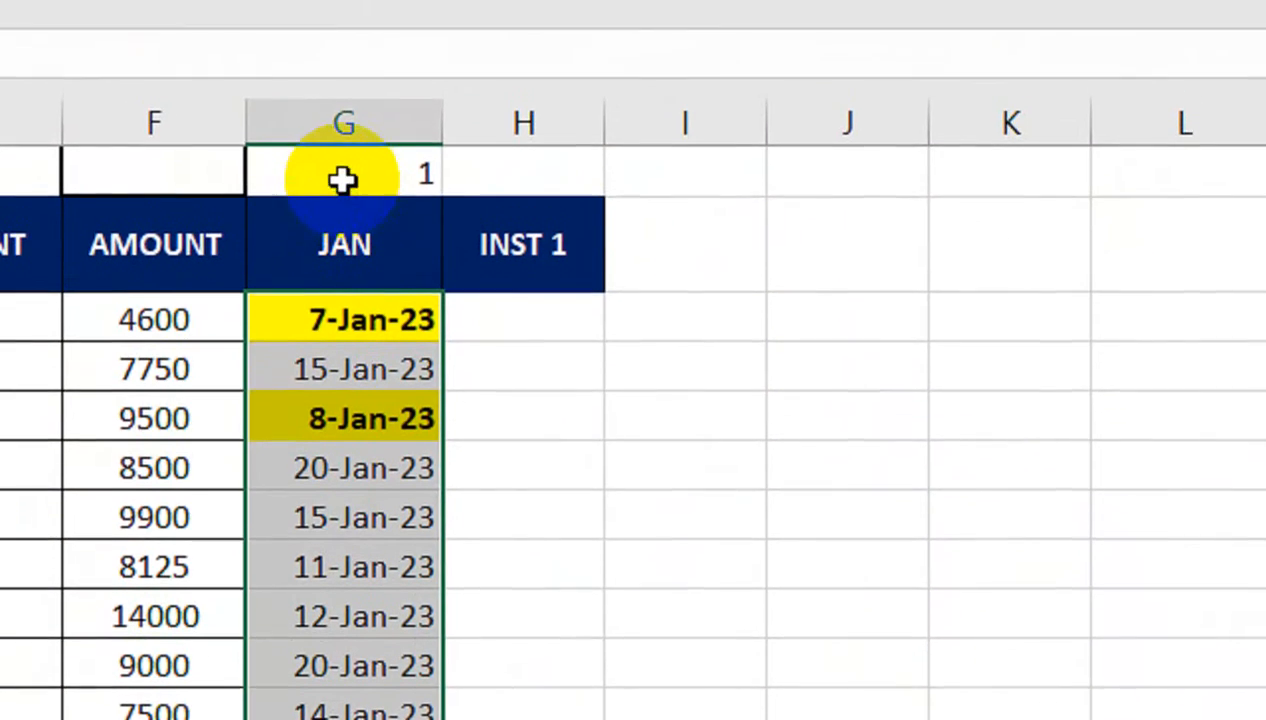
- Autofill the JAN and INST 1 columns from G1:H17 across to column U
drag(343, 179, 426, 359)
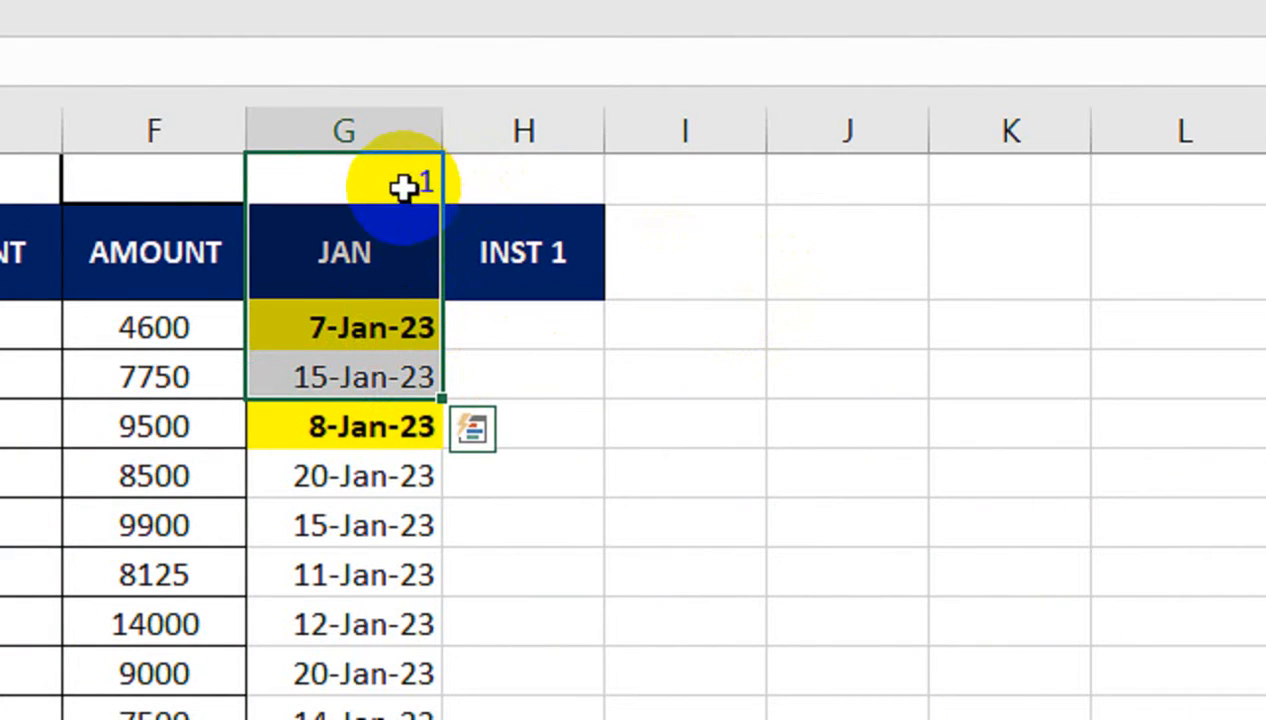
drag(410, 186, 528, 719)
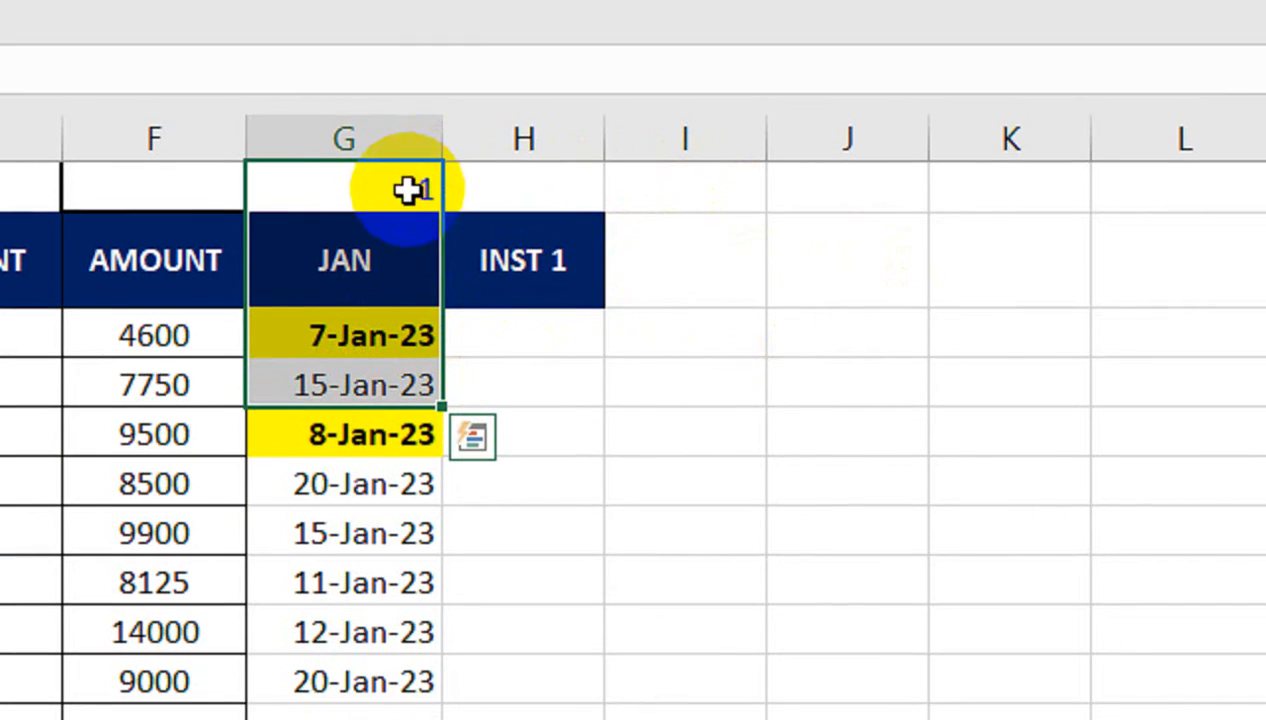
drag(528, 594, 523, 550)
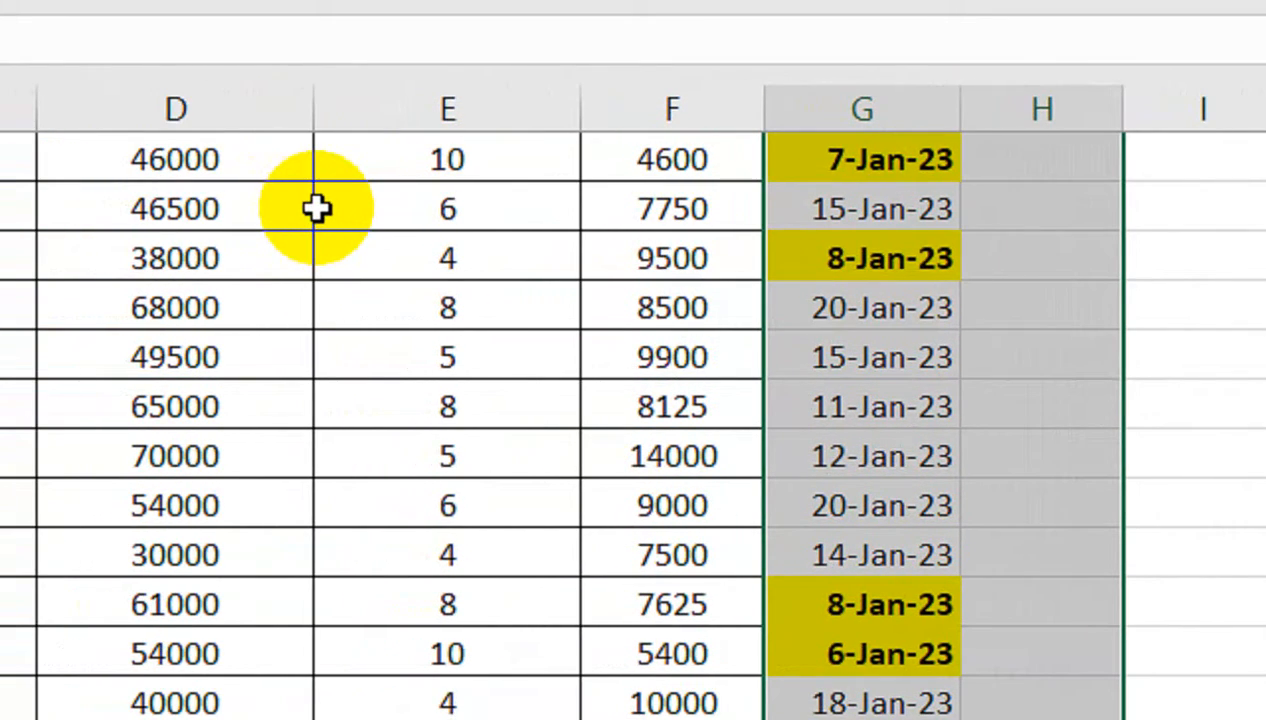
scroll(316, 208, up, 1)
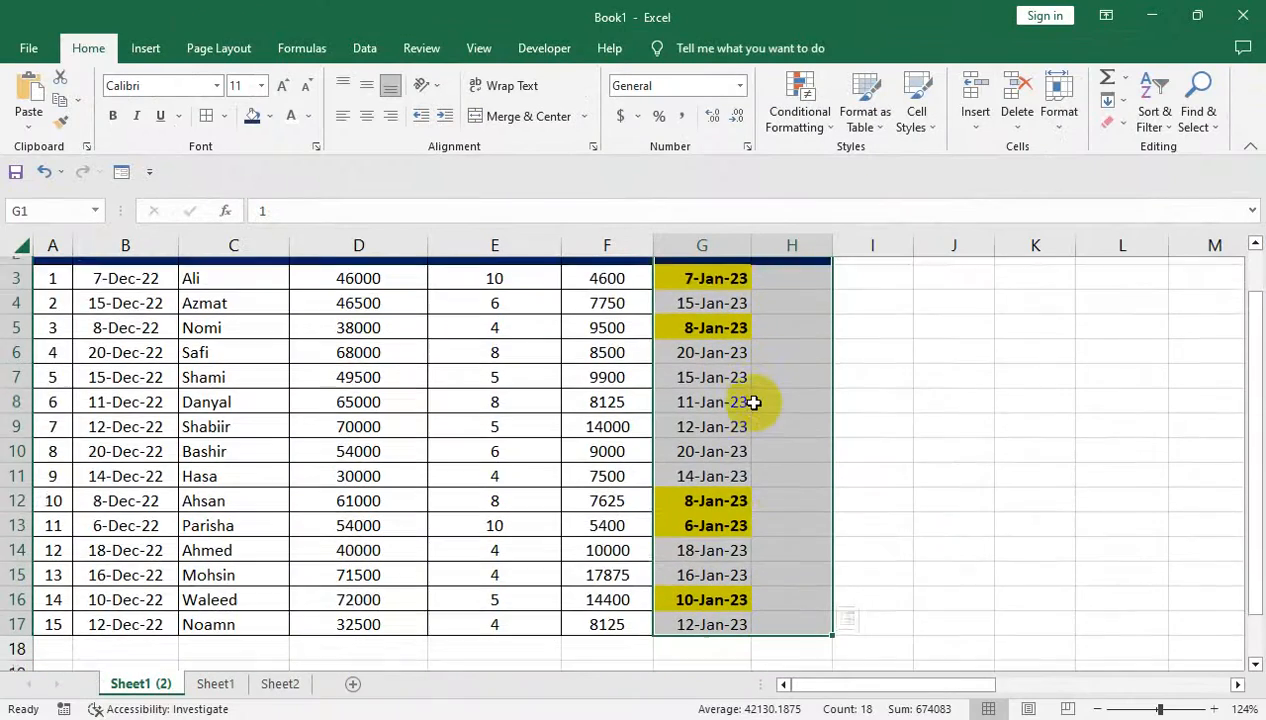
scroll(760, 420, down, 1)
drag(830, 604, 915, 517)
scroll(882, 494, up, 1)
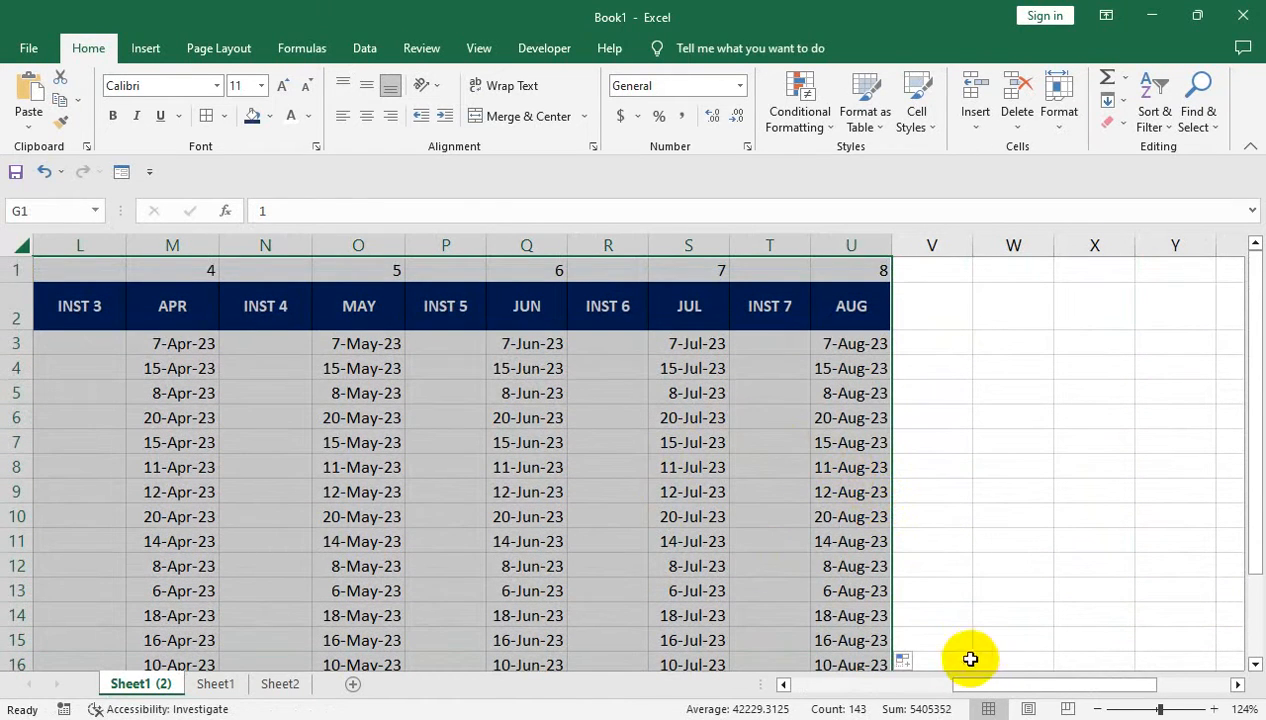
- Extend the month and installment fill from column U across the empty columns to column Z
drag(966, 684, 969, 658)
scroll(921, 593, down, 2)
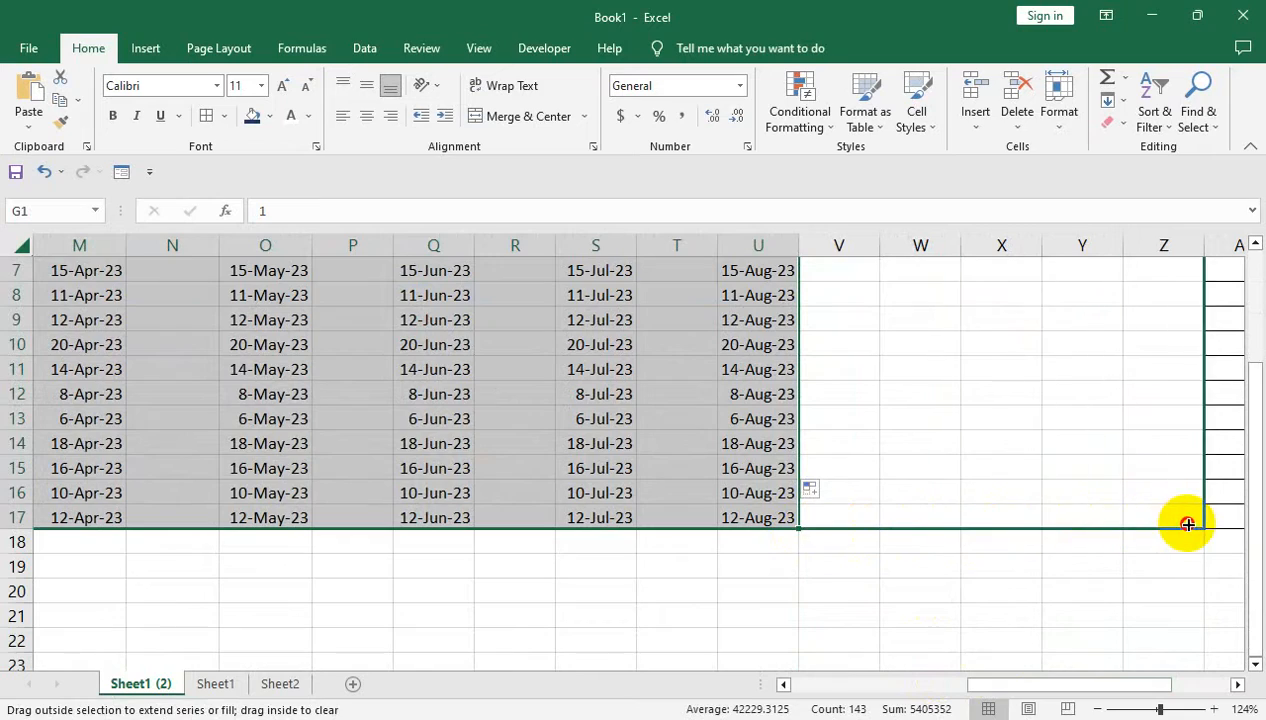
drag(1187, 523, 1187, 523)
scroll(1097, 481, up, 2)
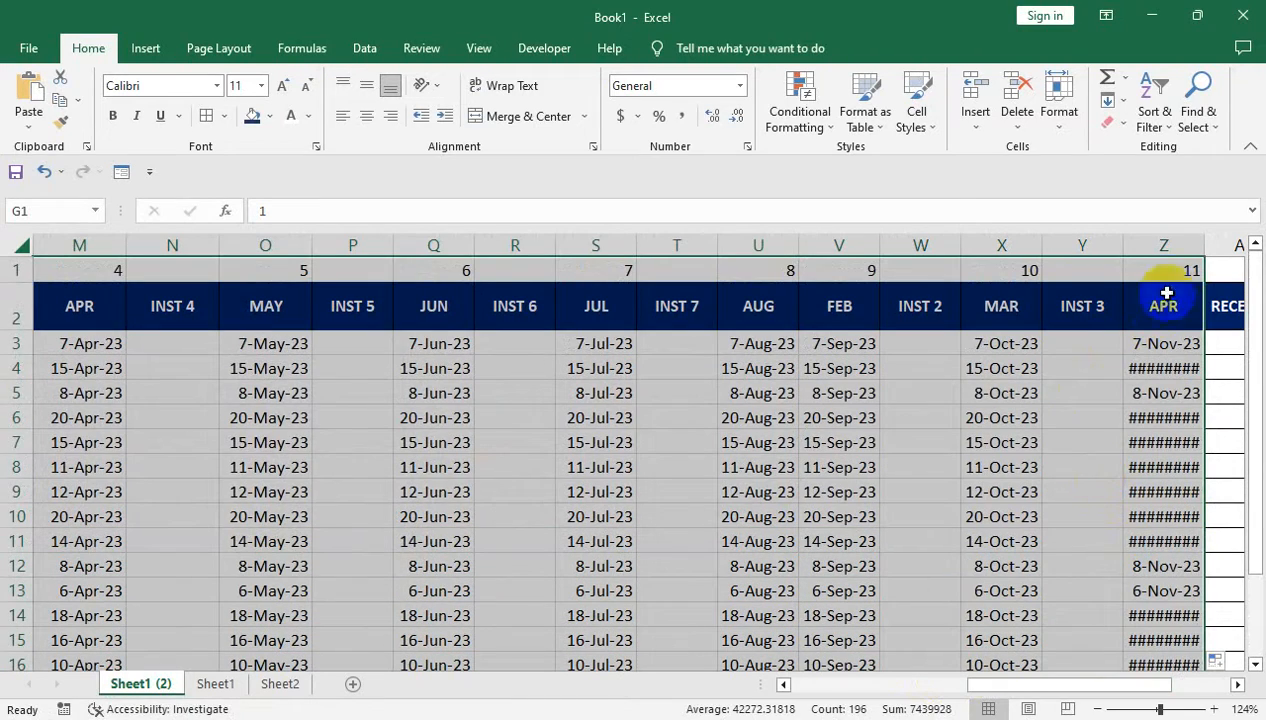
- Autofit the widths of columns G to Z and add borders around all the cells in G3:Z17
drag(1176, 246, 291, 237)
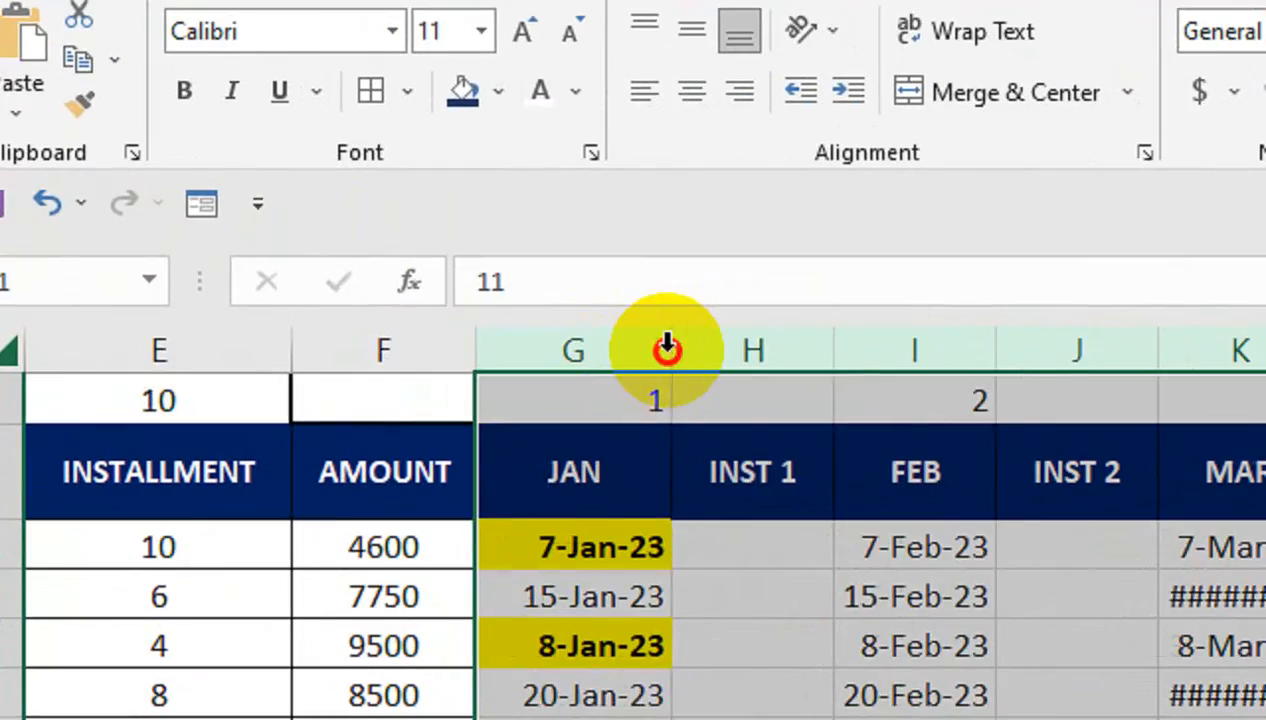
double_click(667, 349)
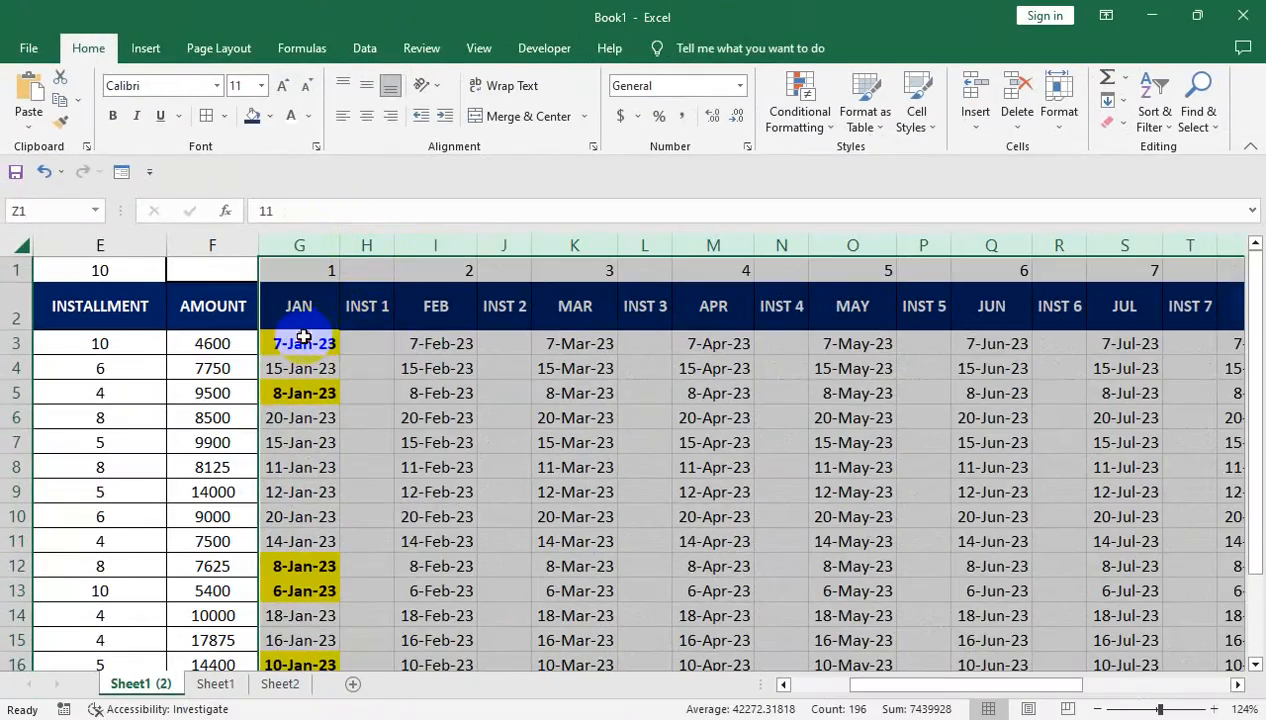
drag(303, 336, 1125, 588)
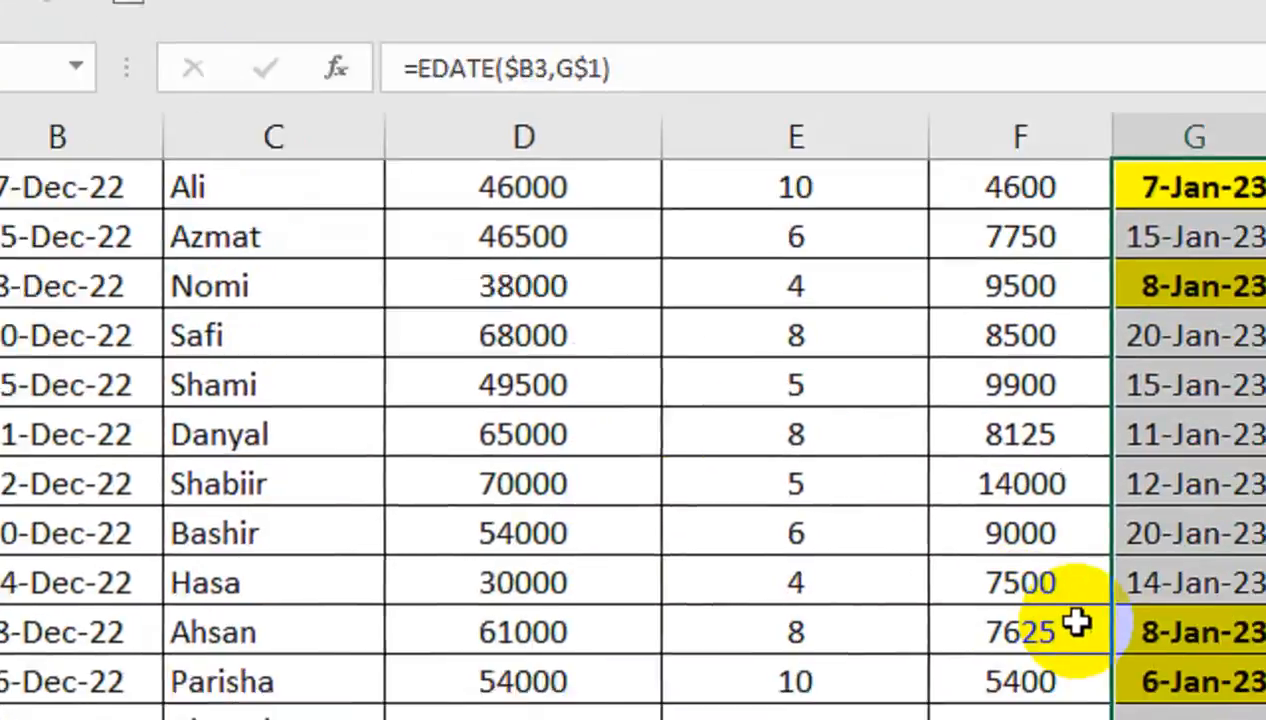
scroll(545, 430, up, 1)
click(747, 387)
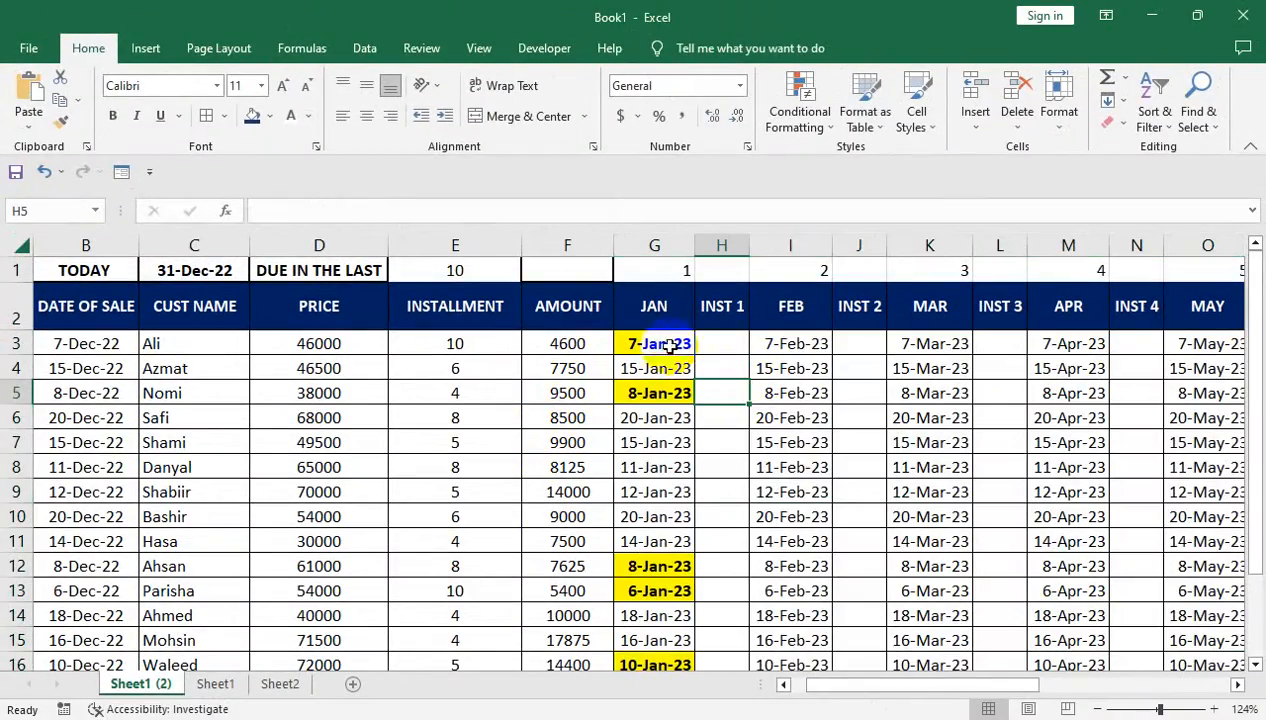
- Review the due-day limit in E1 and the month counts and headers across G1:Z1
click(455, 268)
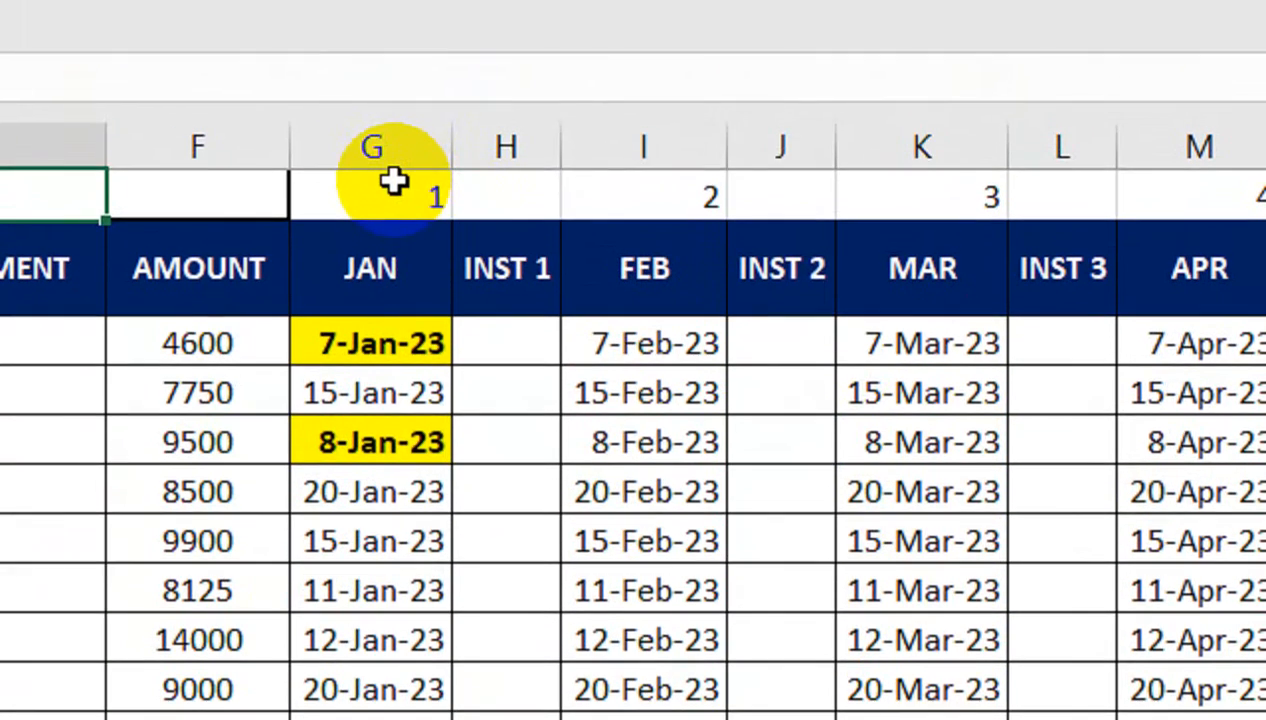
drag(393, 180, 843, 220)
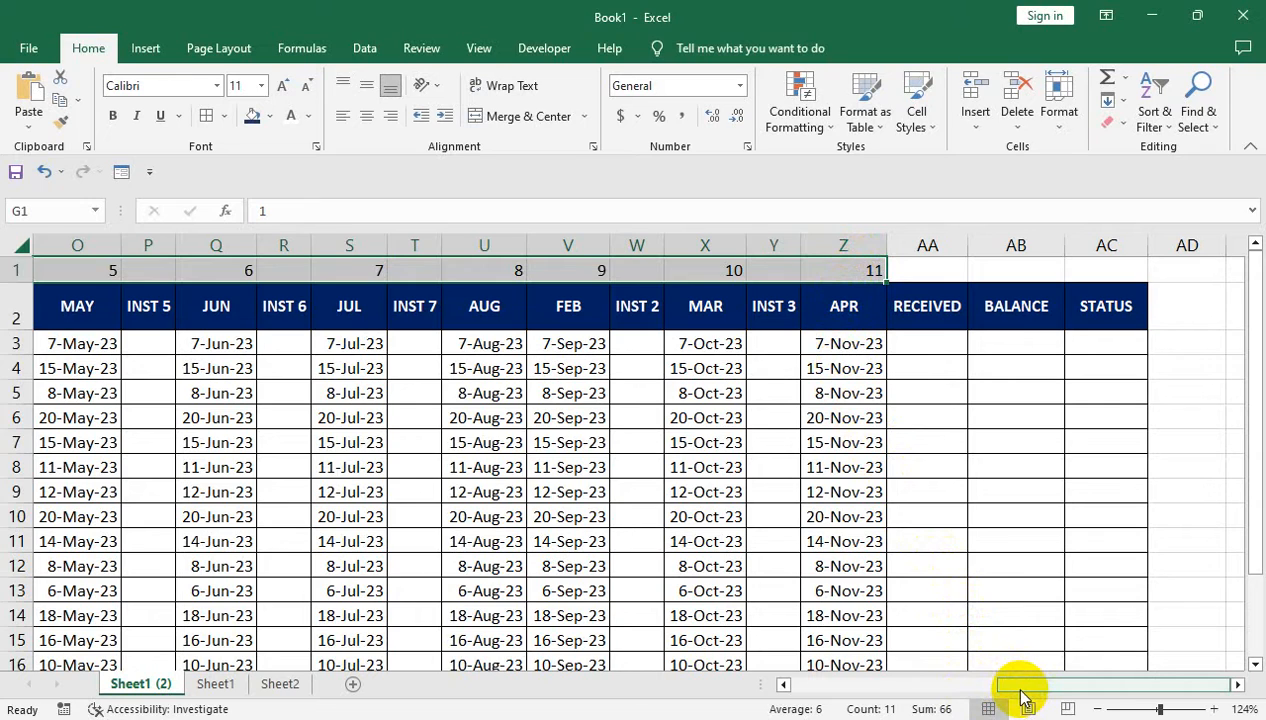
drag(1022, 697, 991, 691)
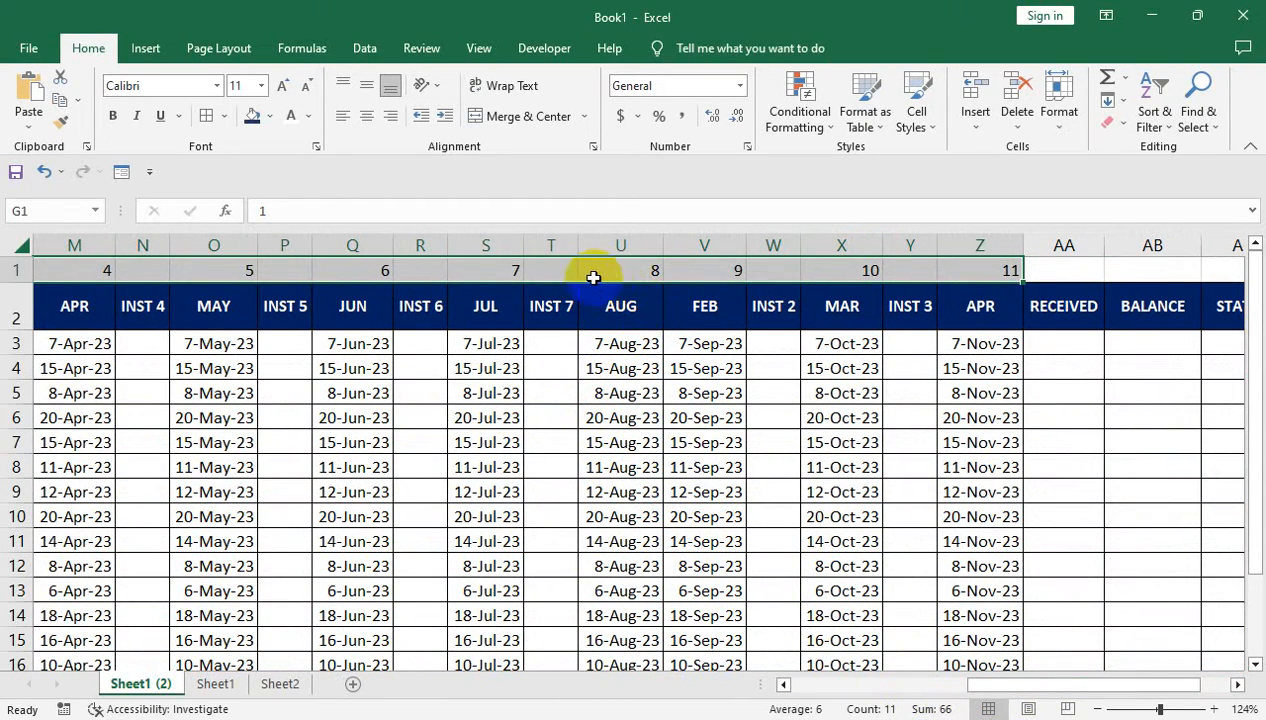
- Undo the borders, the column autofit and both fills, back to only the JAN and INST 1 columns
key(ctrl+z)
key(ctrl+z)
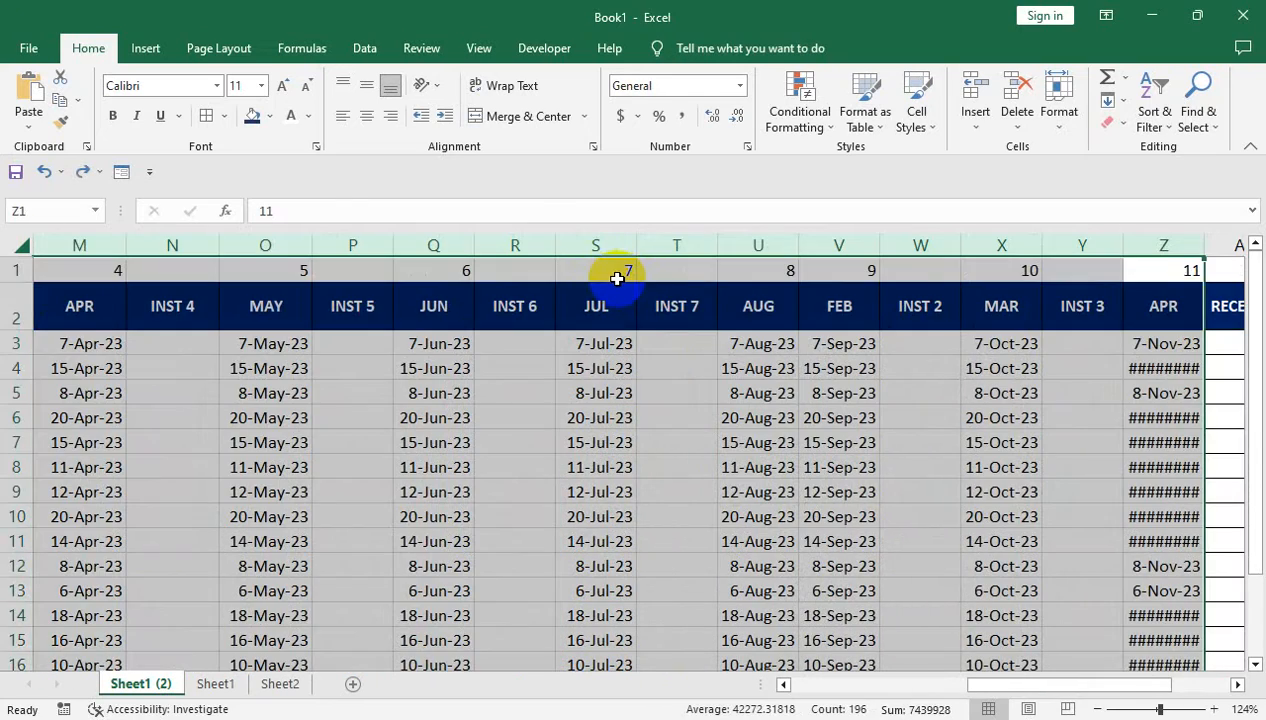
key(ctrl+z)
key(ctrl+z)
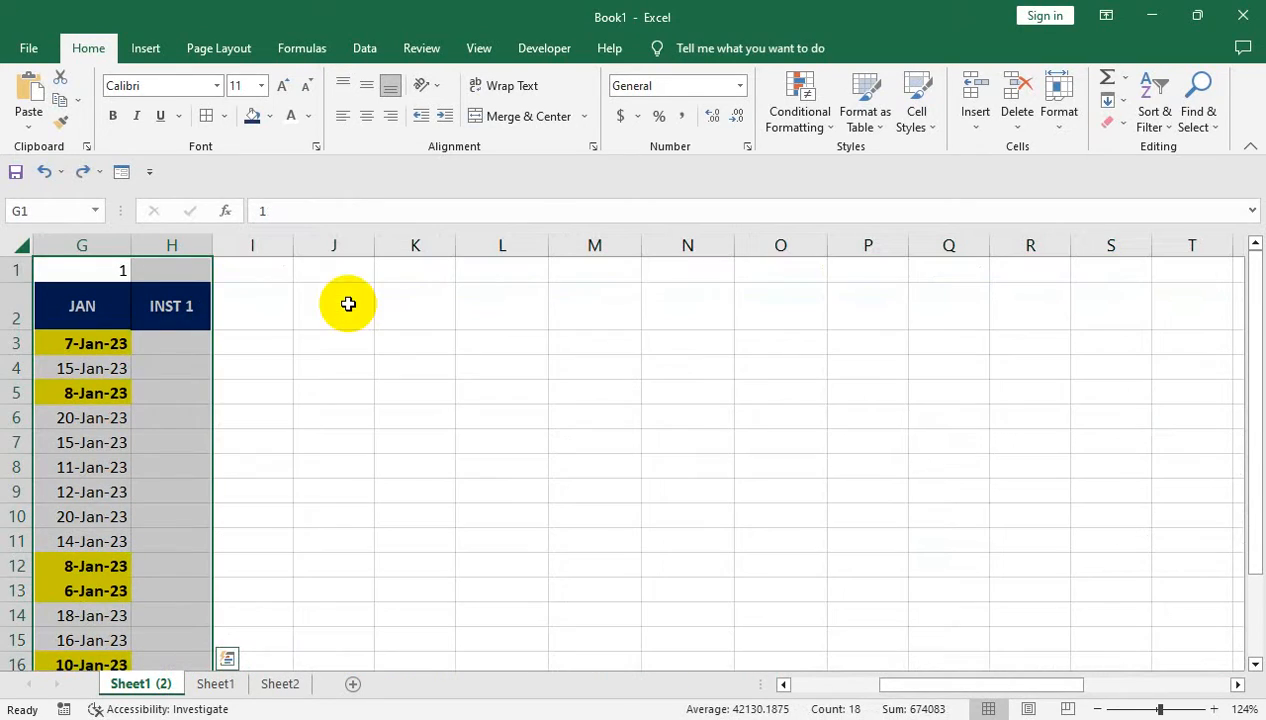
- Fill the JAN and INST 1 columns from G:H across the empty columns to column Z
drag(96, 268, 1095, 565)
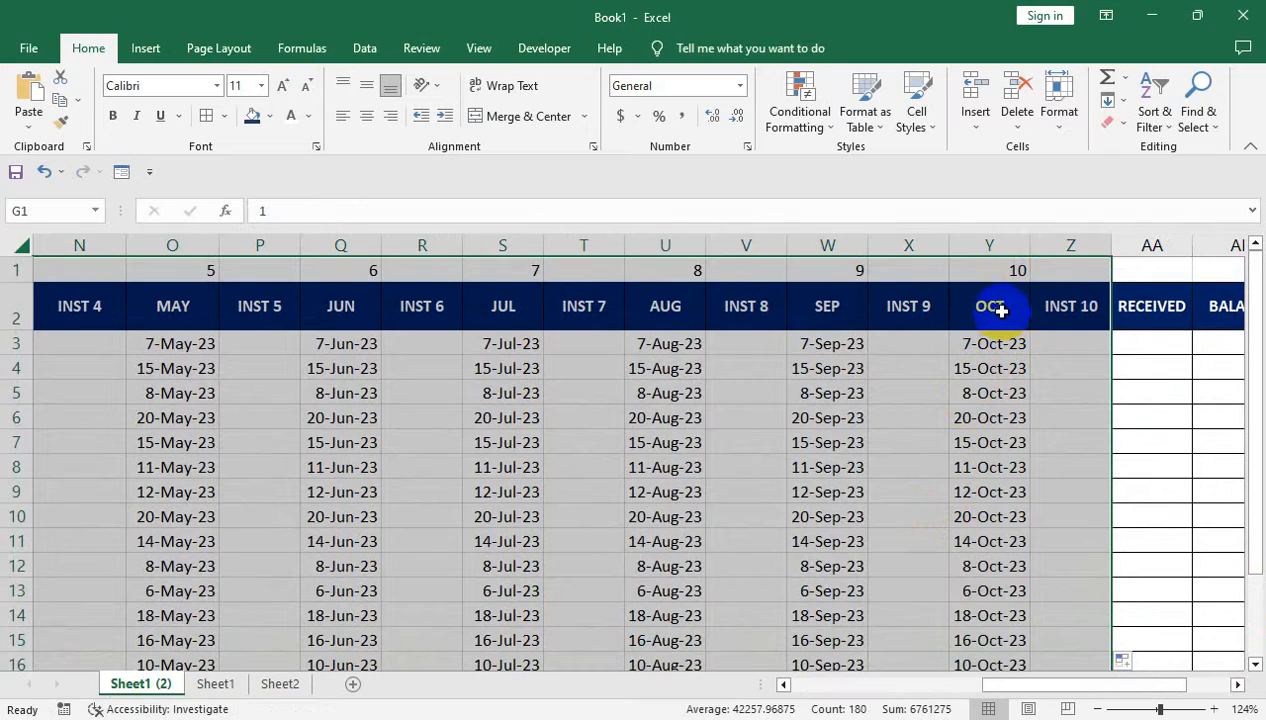
drag(985, 687, 785, 665)
scroll(624, 537, down, 2)
scroll(610, 500, up, 2)
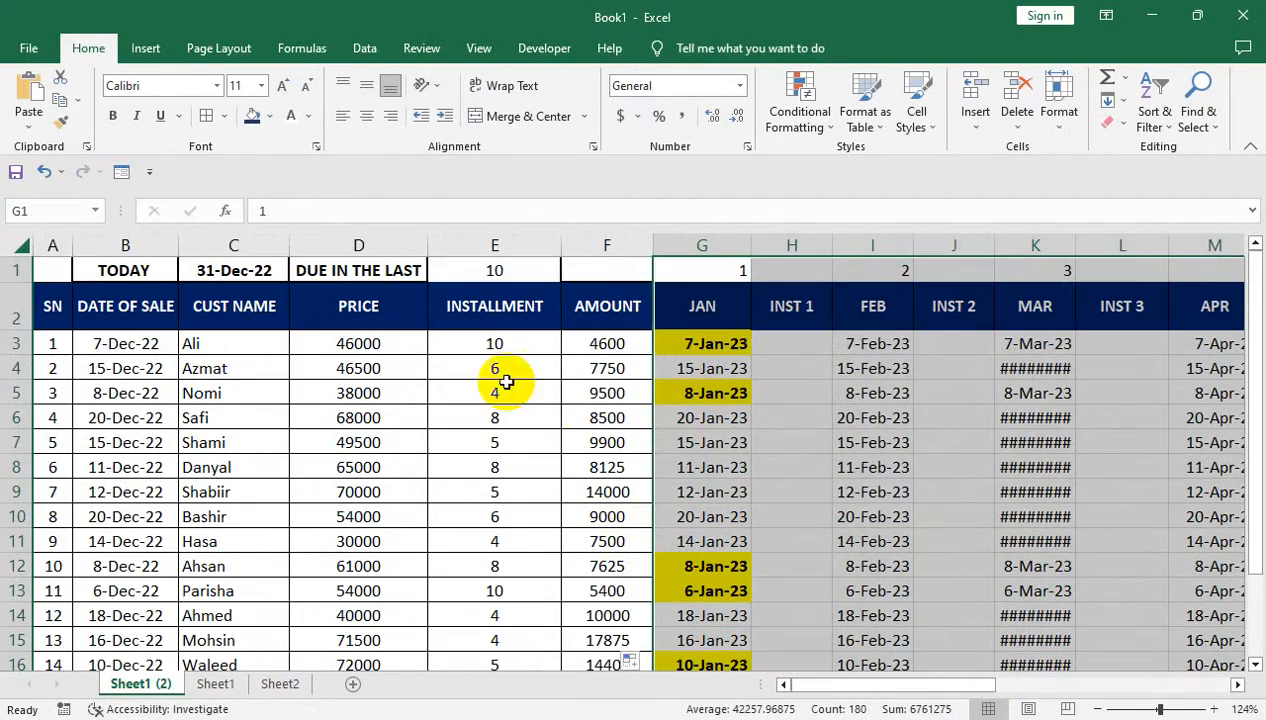
- Add borders around all the cells in G2:Z17 and autofit the widths of the filled month and installment columns
drag(698, 308, 694, 315)
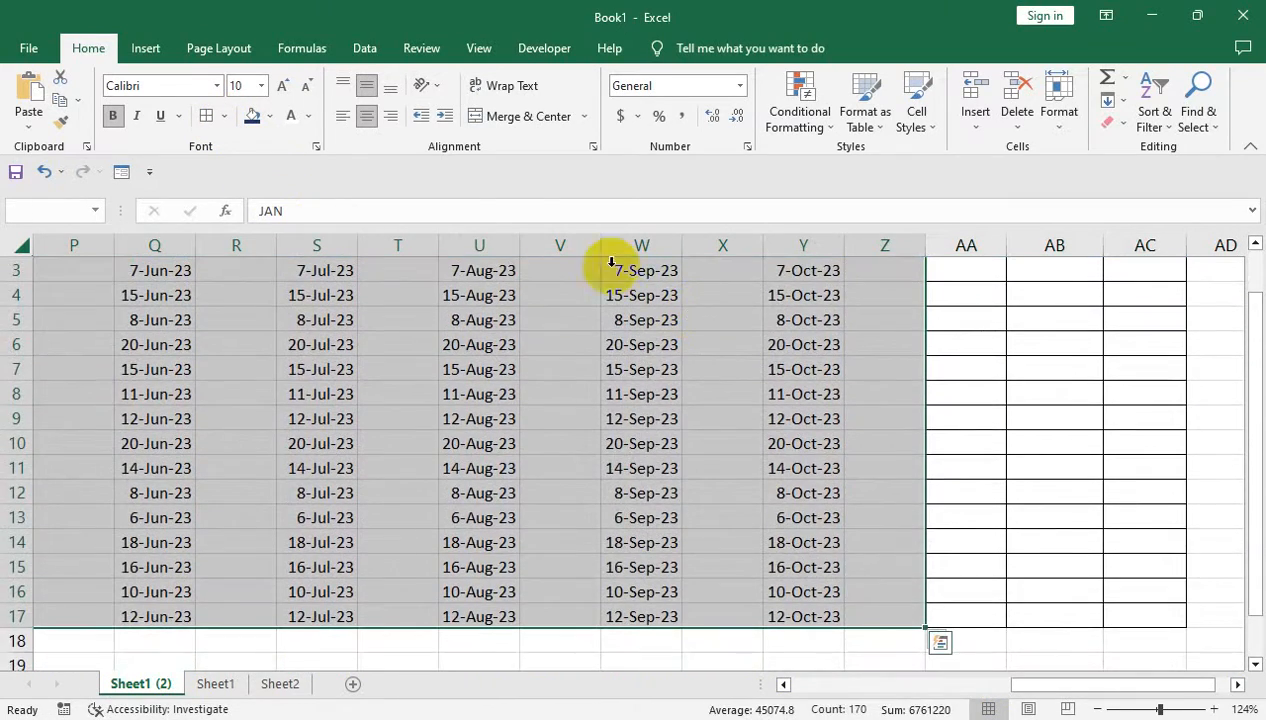
click(206, 115)
drag(670, 246, 950, 335)
double_click(930, 249)
drag(1060, 684, 860, 684)
click(571, 498)
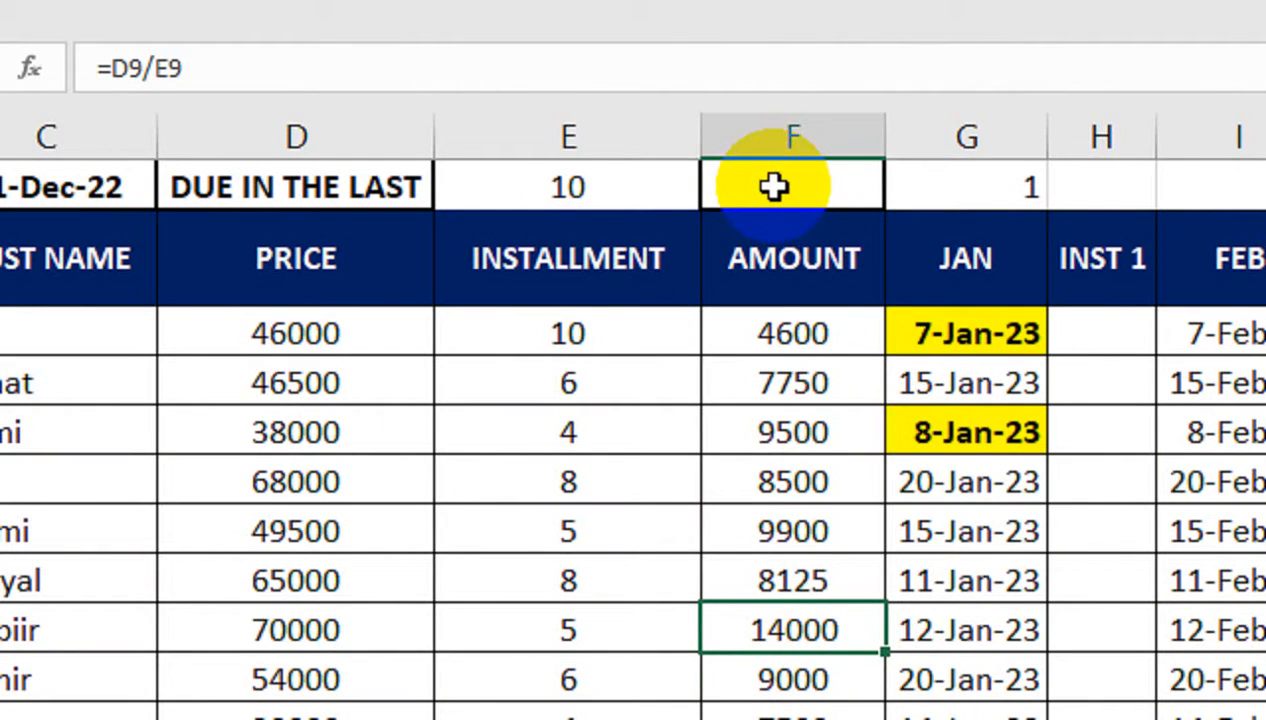
text(=)
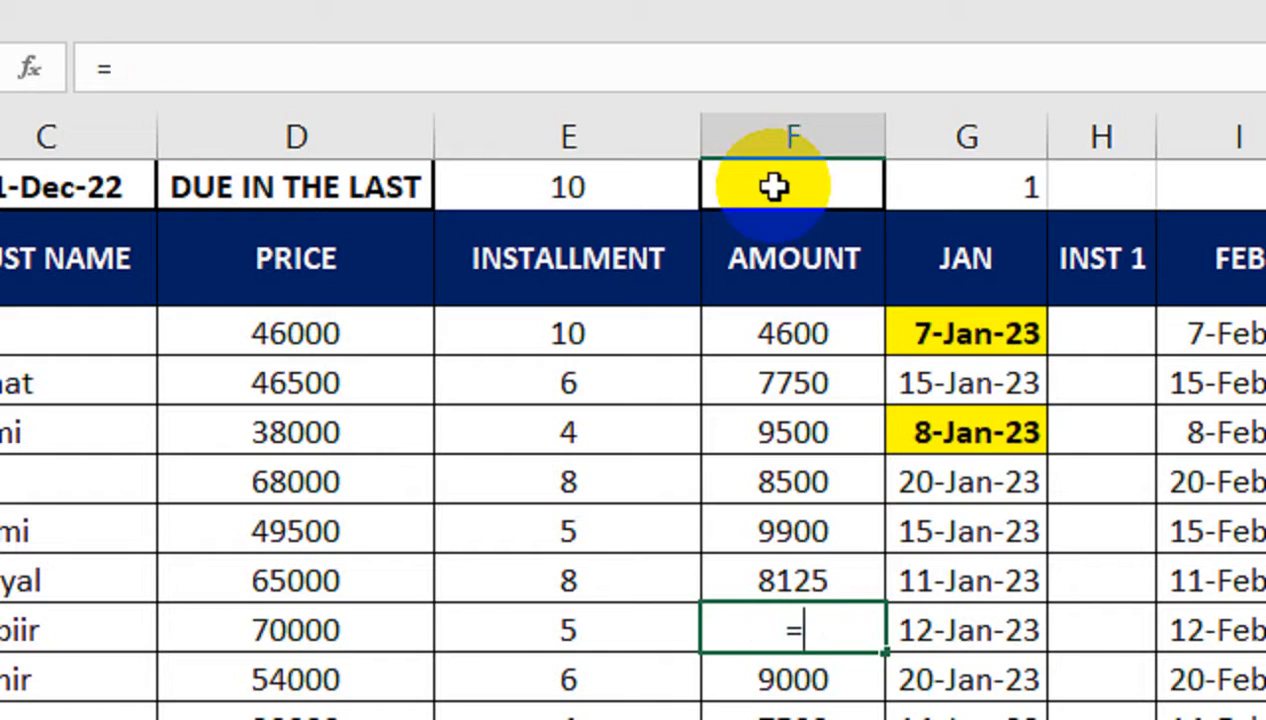
text(SUMIF()
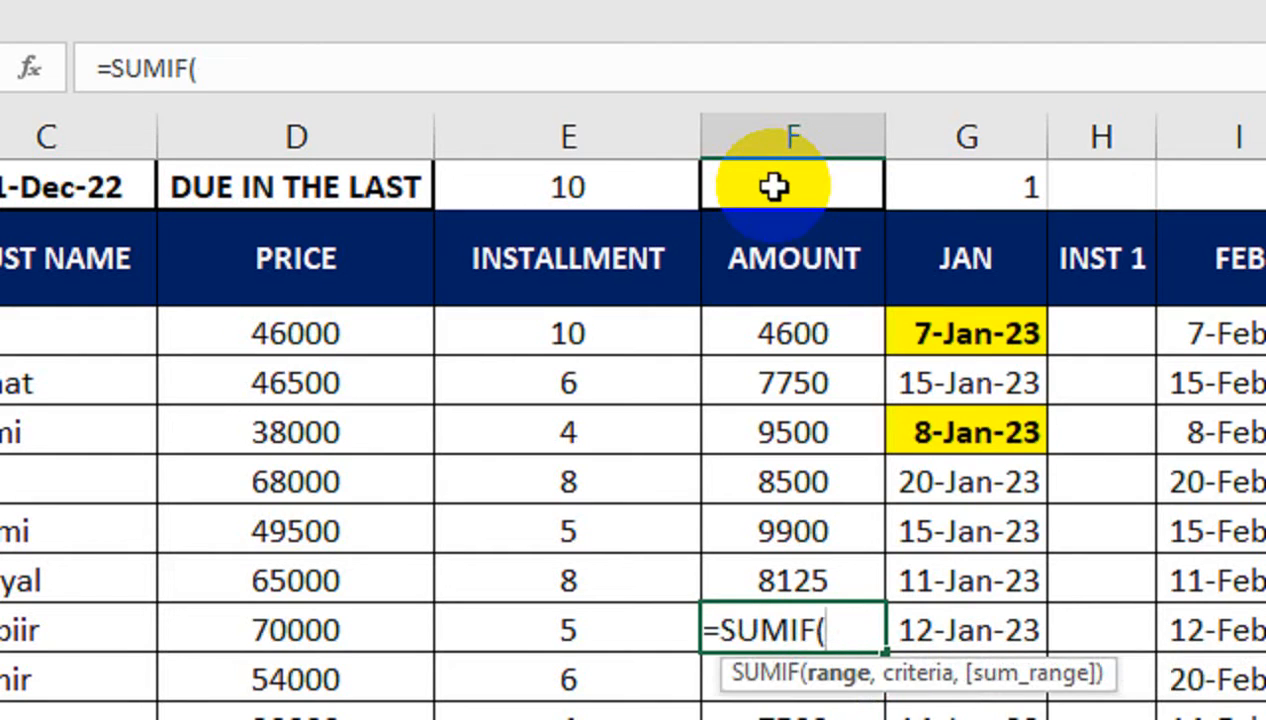
key(BackSpace)
key(BackSpace)
key(BackSpace)
key(BackSpace)
key(BackSpace)
key(BackSpace)
key(BackSpace)
key(Tab)
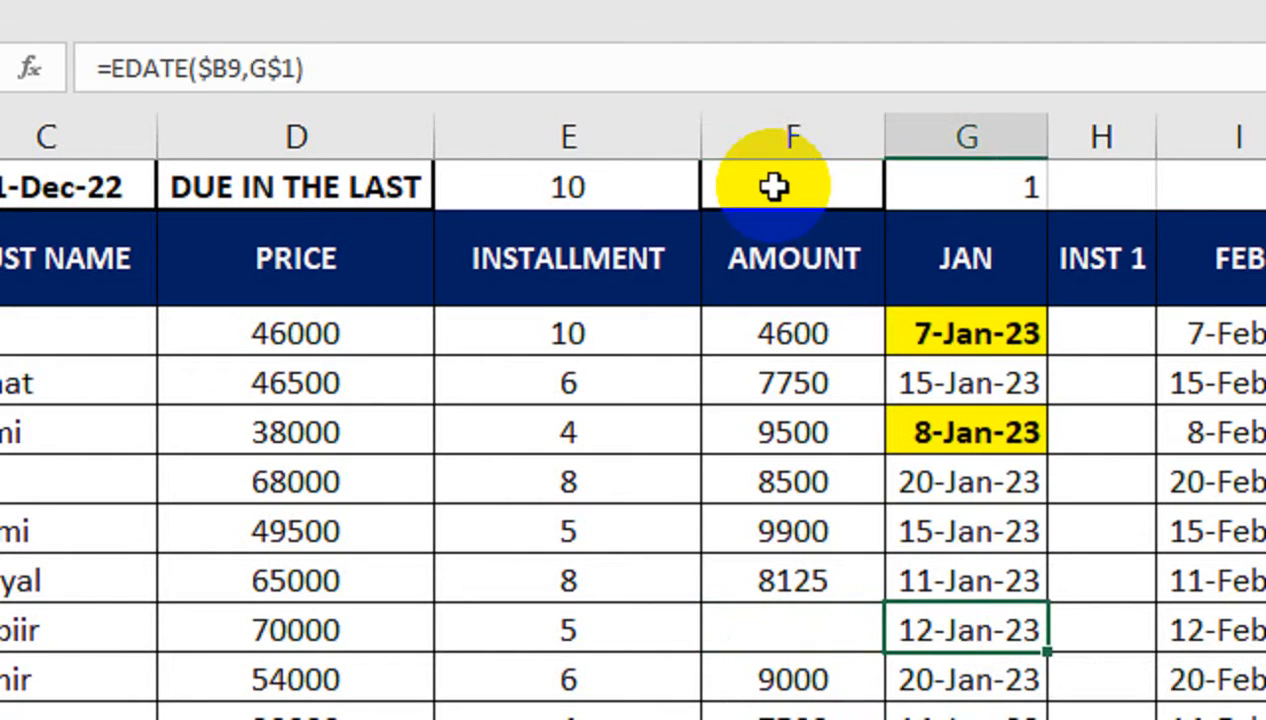
key(ctrl+z)
- Start a SUMIFS formula in F1 with the amounts in F3:F17 as the sum range
click(780, 183)
text(=SUMI)
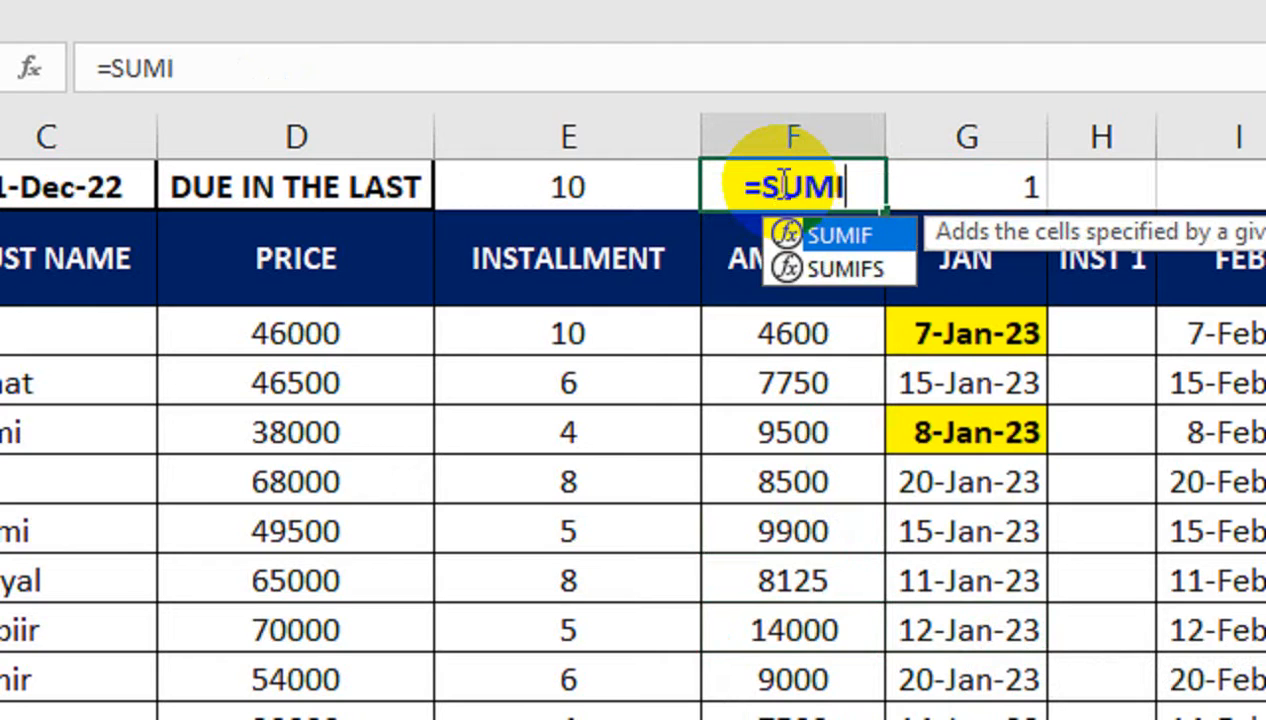
text(F()
key(BackSpace)
key(Down)
key(Tab)
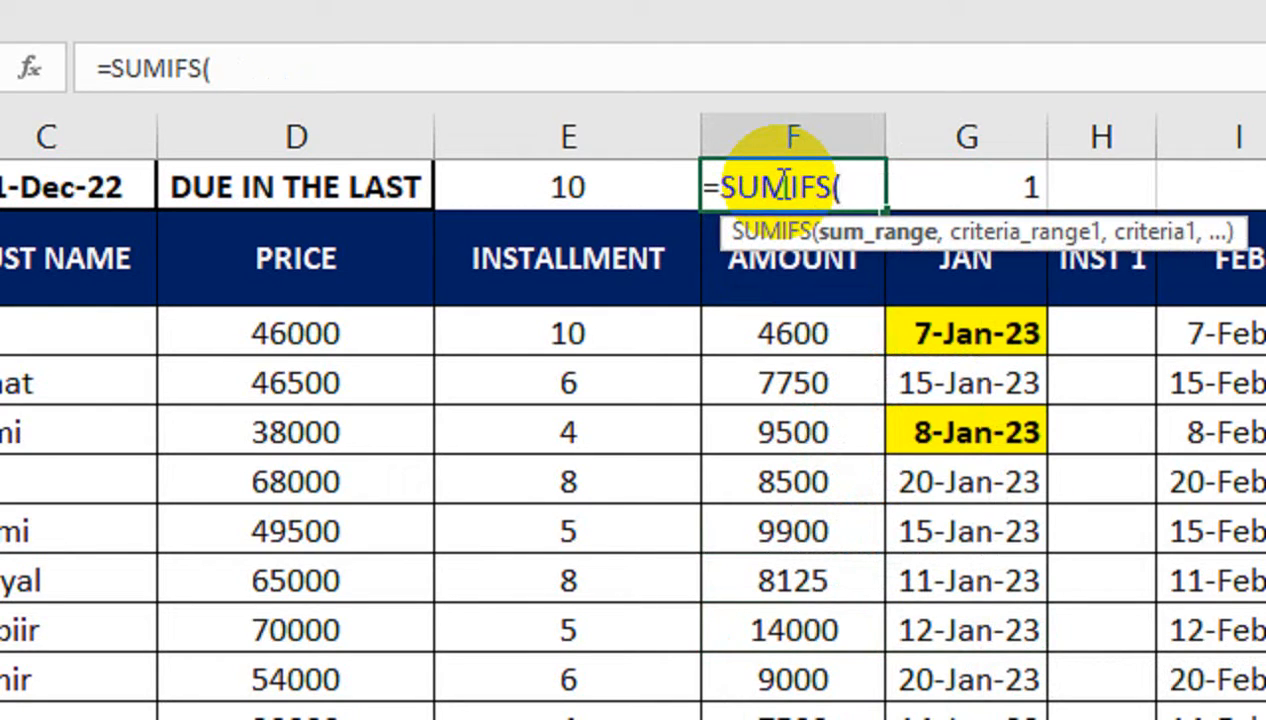
key(Left)
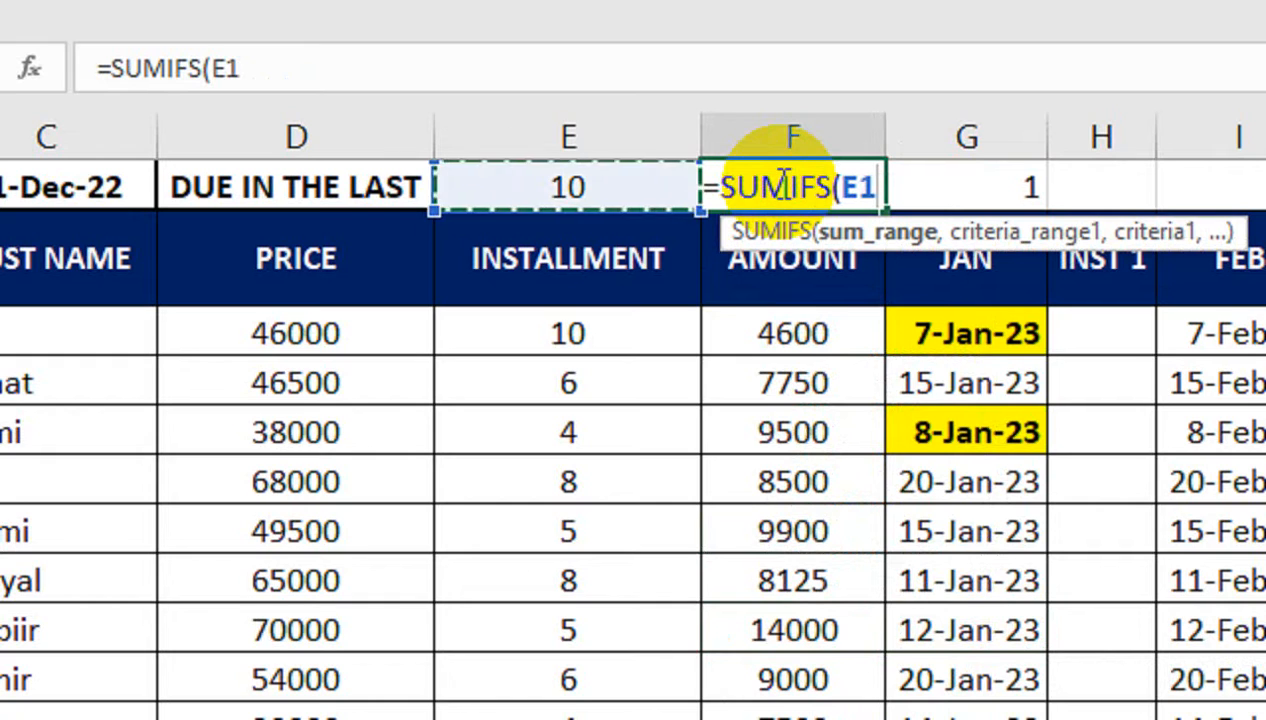
key(Right)
key(Down)
key(Down)
key(ctrl+shift+Down)
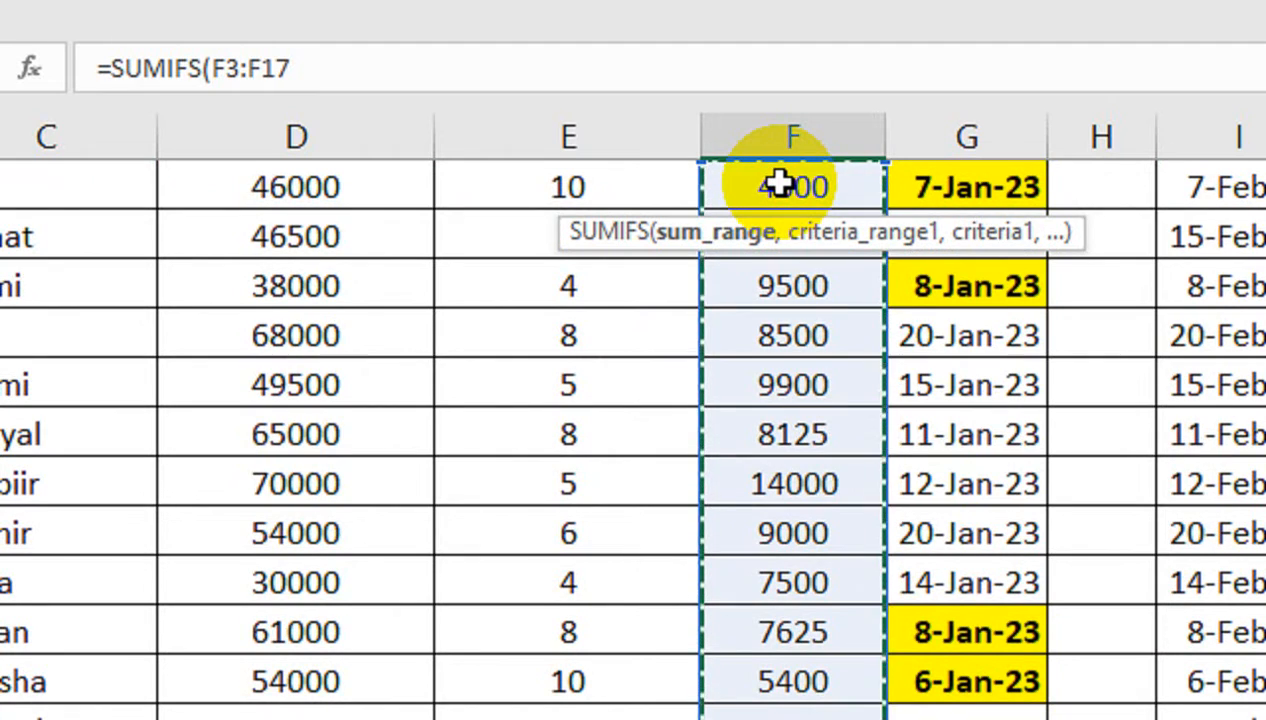
- Add the first SUMIFS condition: the JAN dates in G3:G17 with the criterion "<="&TODAY()+E1
text(,)
key(Up)
key(Right)
key(Down)
key(Down)
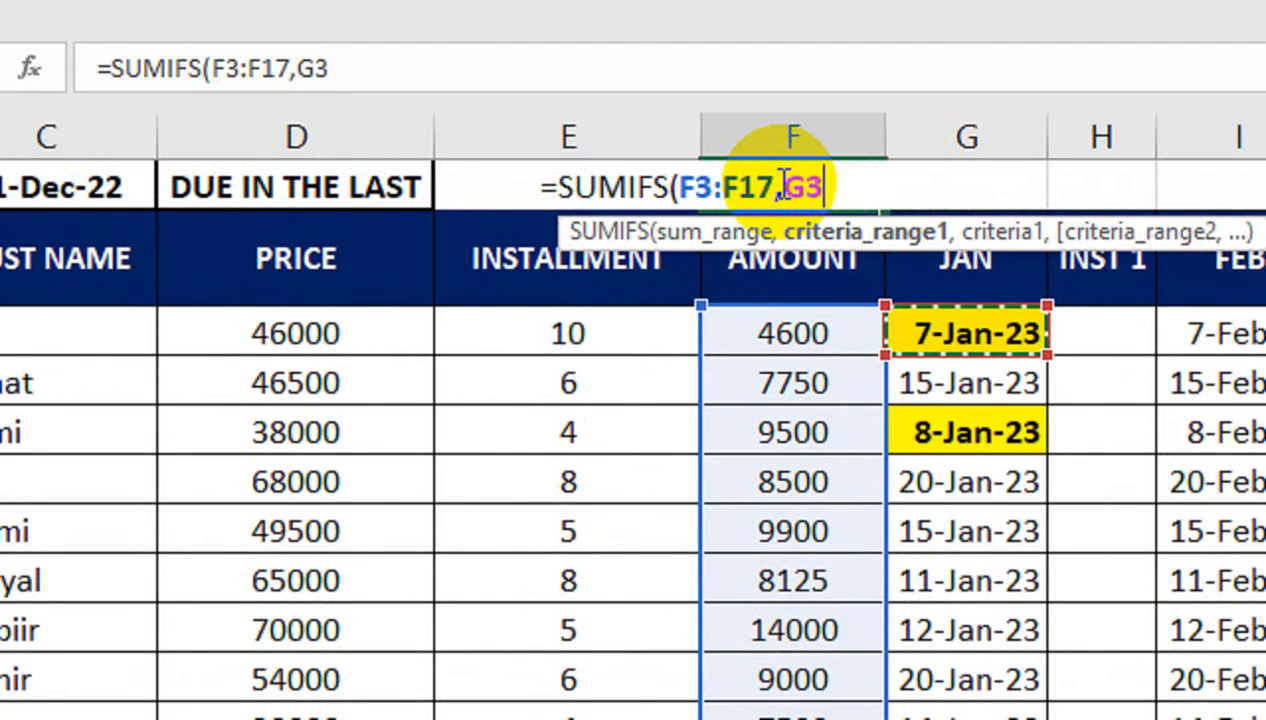
key(ctrl+shift+Down)
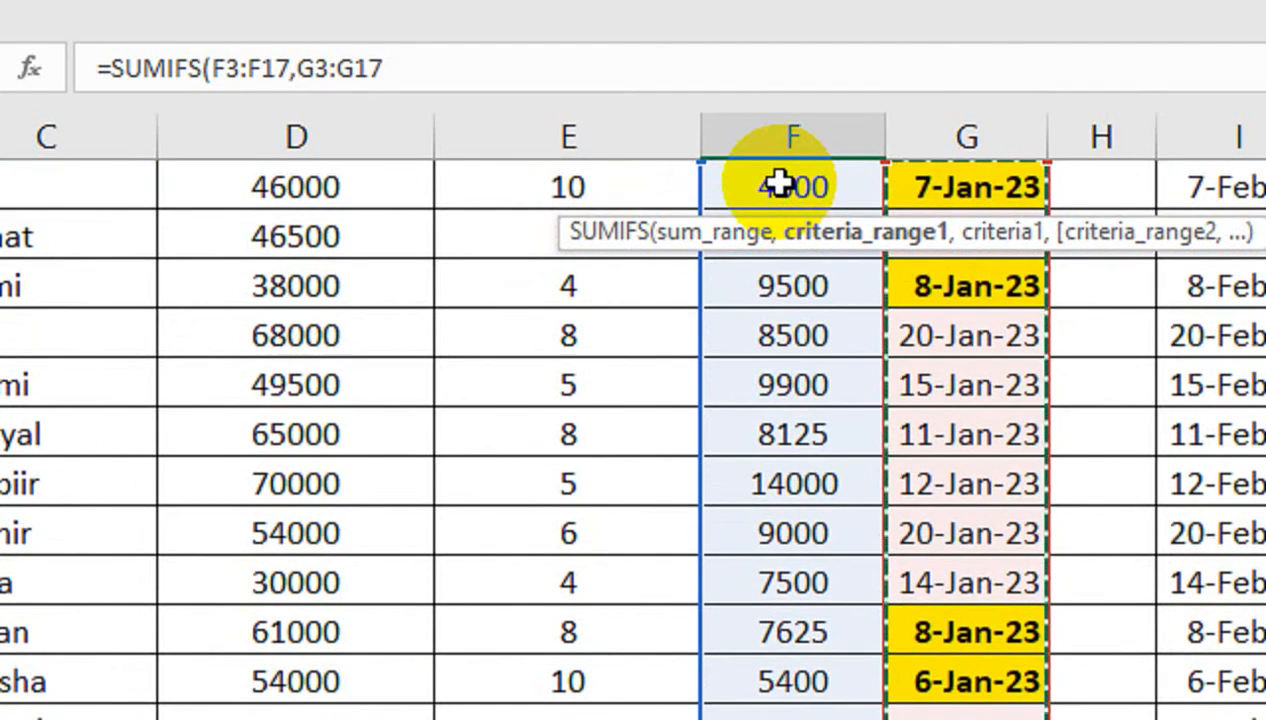
text(,"<=)
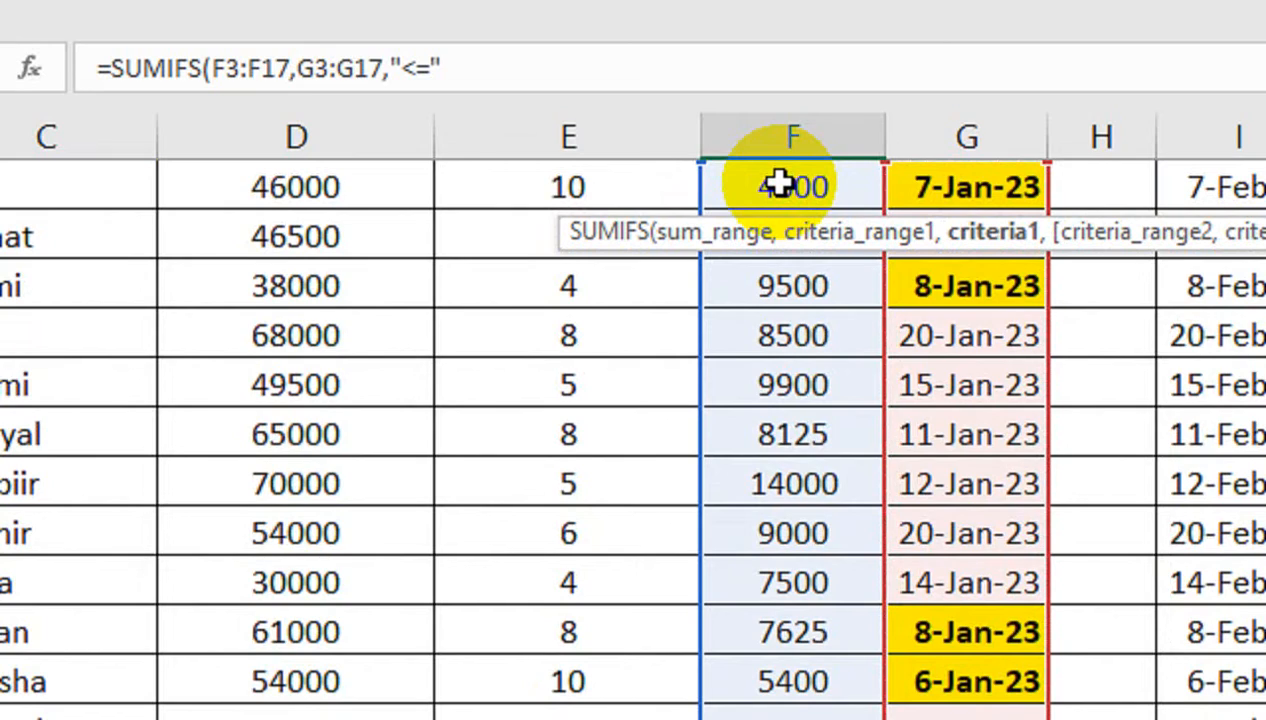
text("&T)
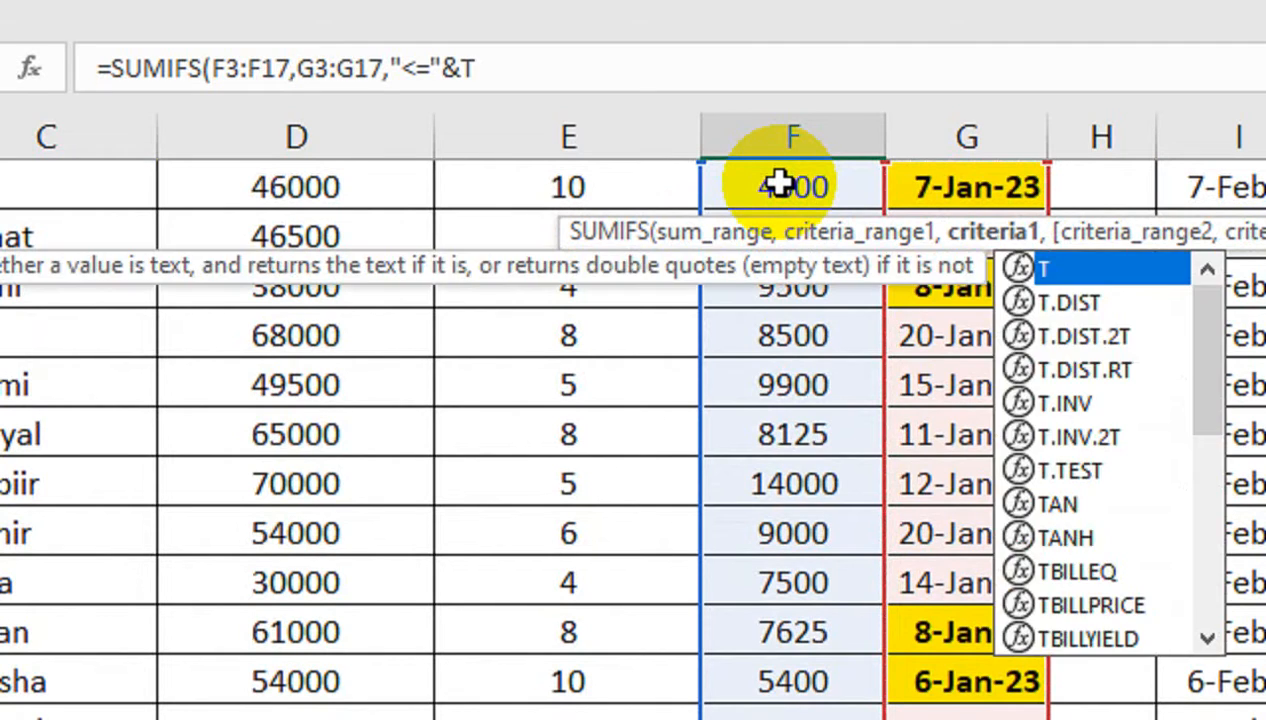
text(ODAY()+)
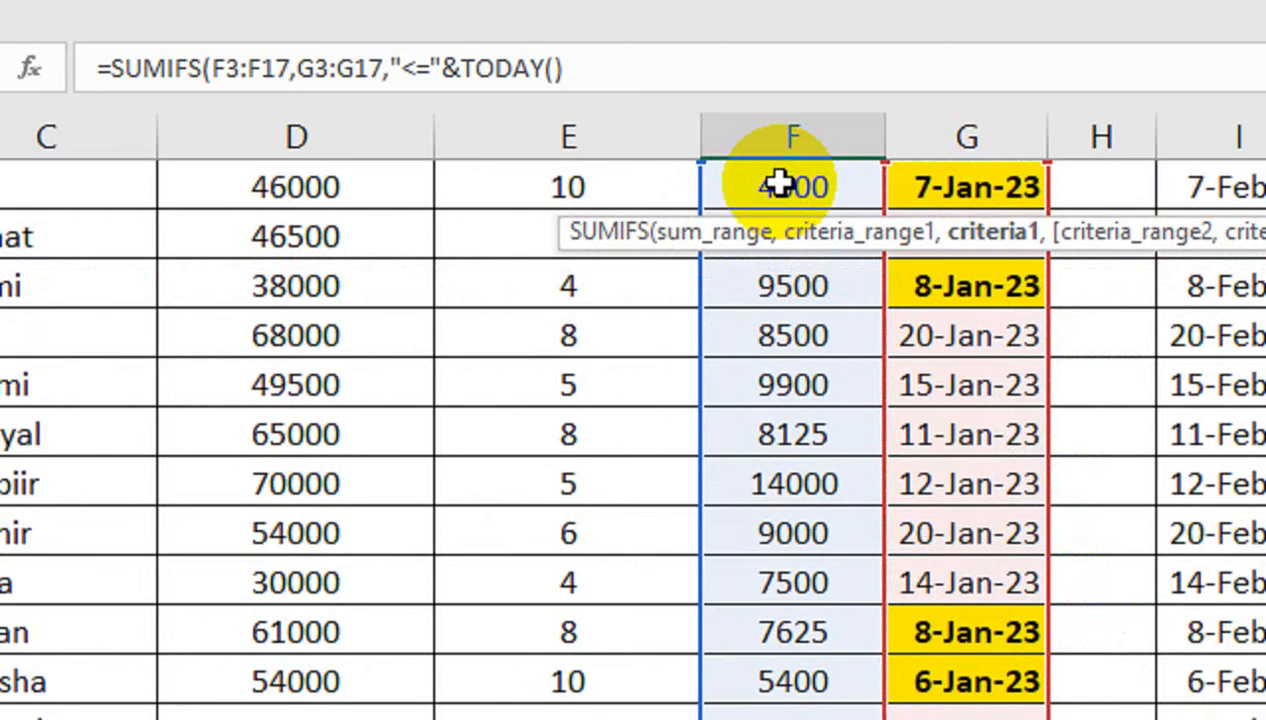
scroll(452, 333, up, 1)
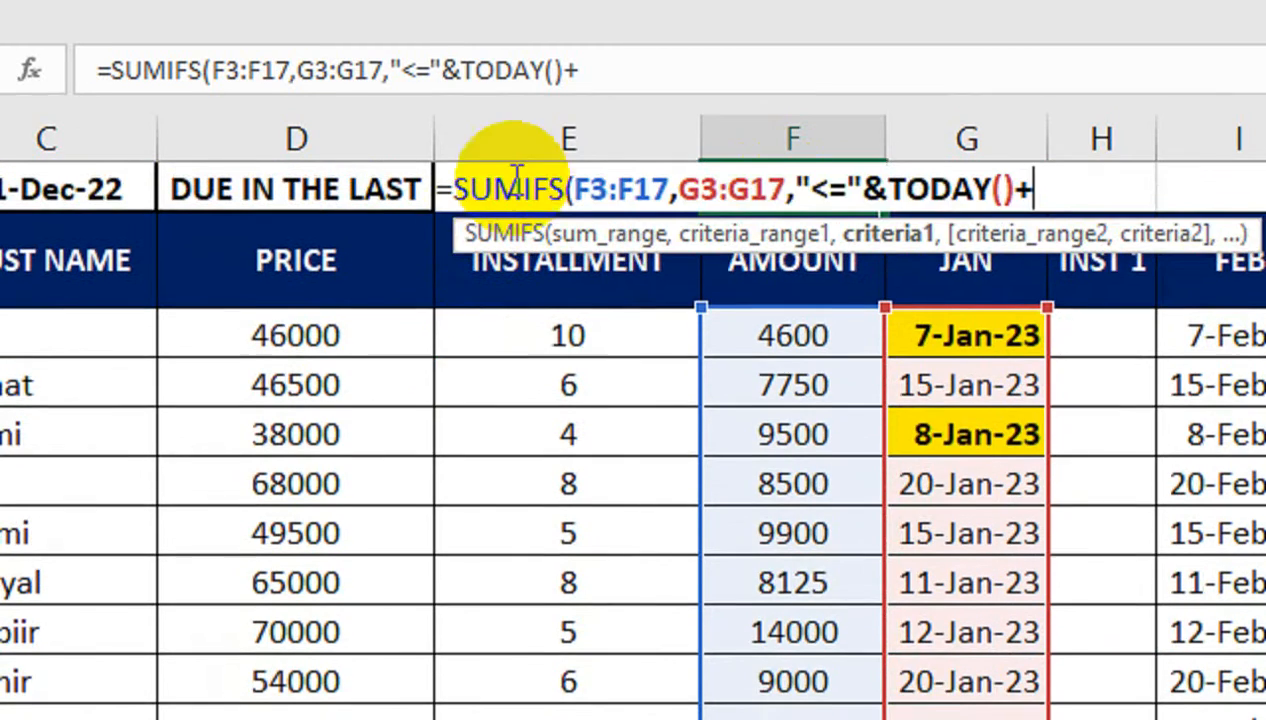
click(652, 188)
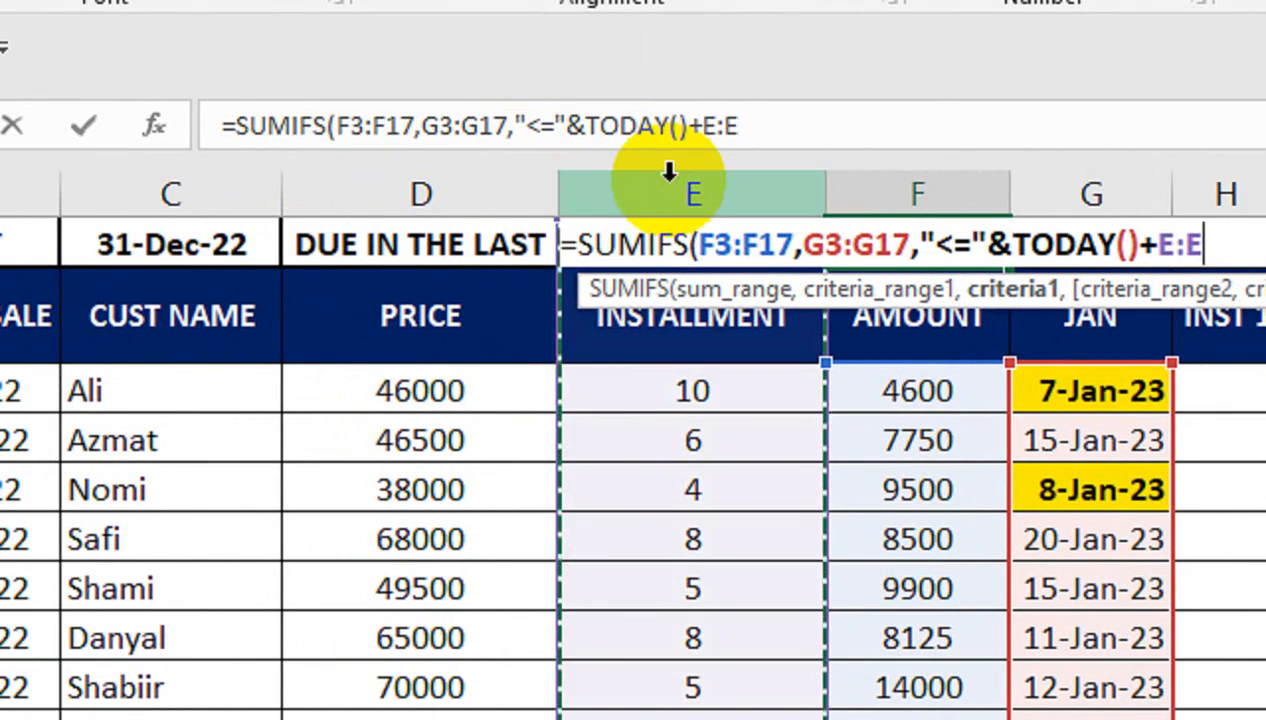
key(Down)
key(Up)
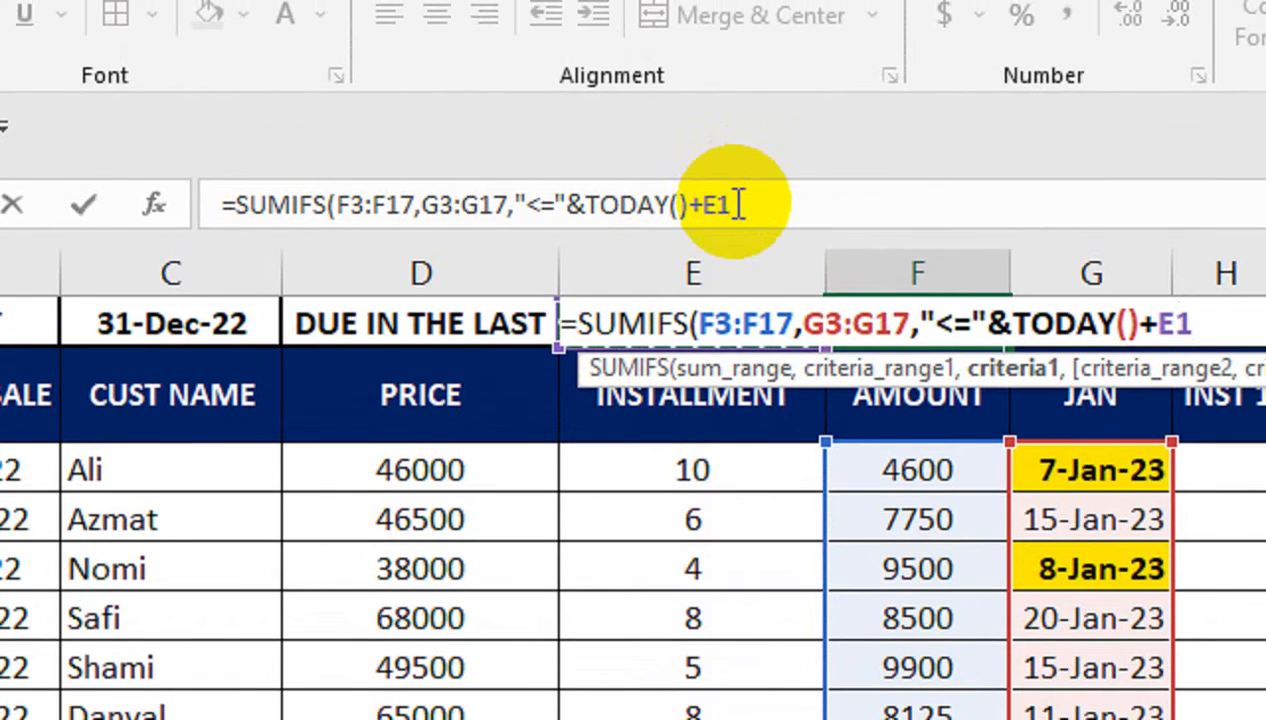
- Add the second SUMIFS condition, G3:G17 with the criterion ">="&TODAY(), and complete the formula in F1
text(,)
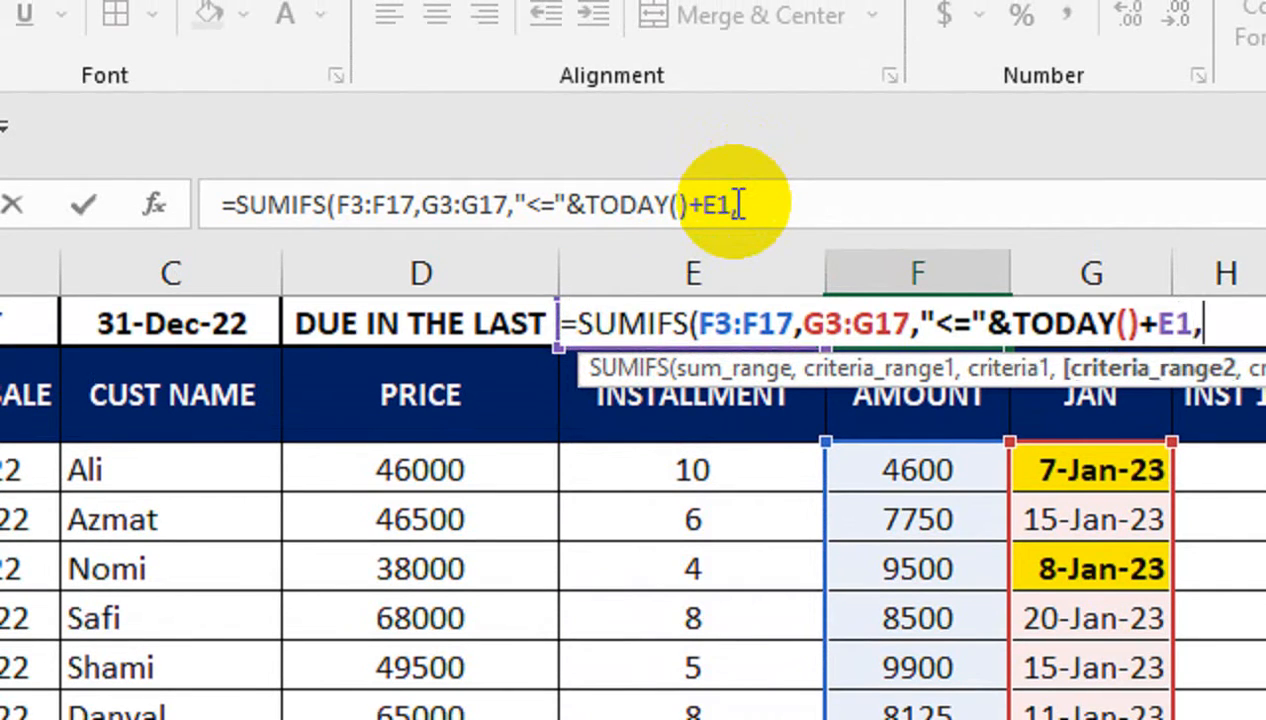
key(Right)
key(Right)
key(Down)
key(Down)
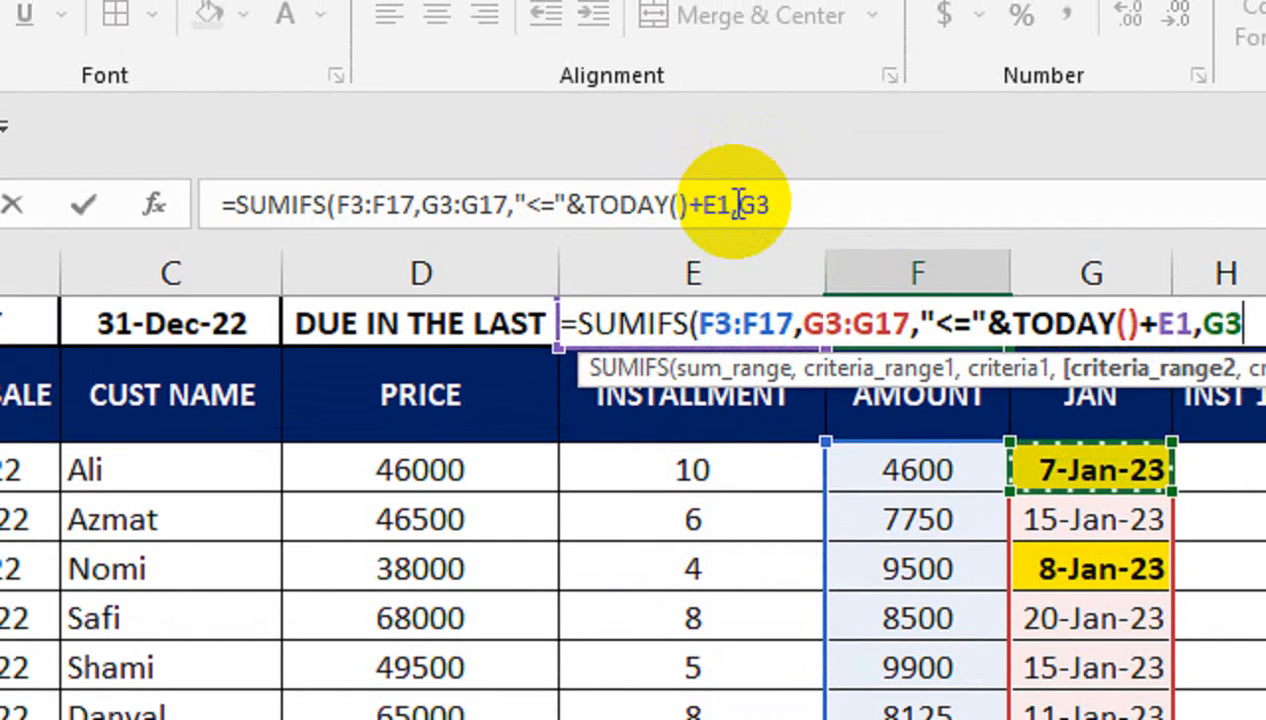
key(ctrl+shift+Down)
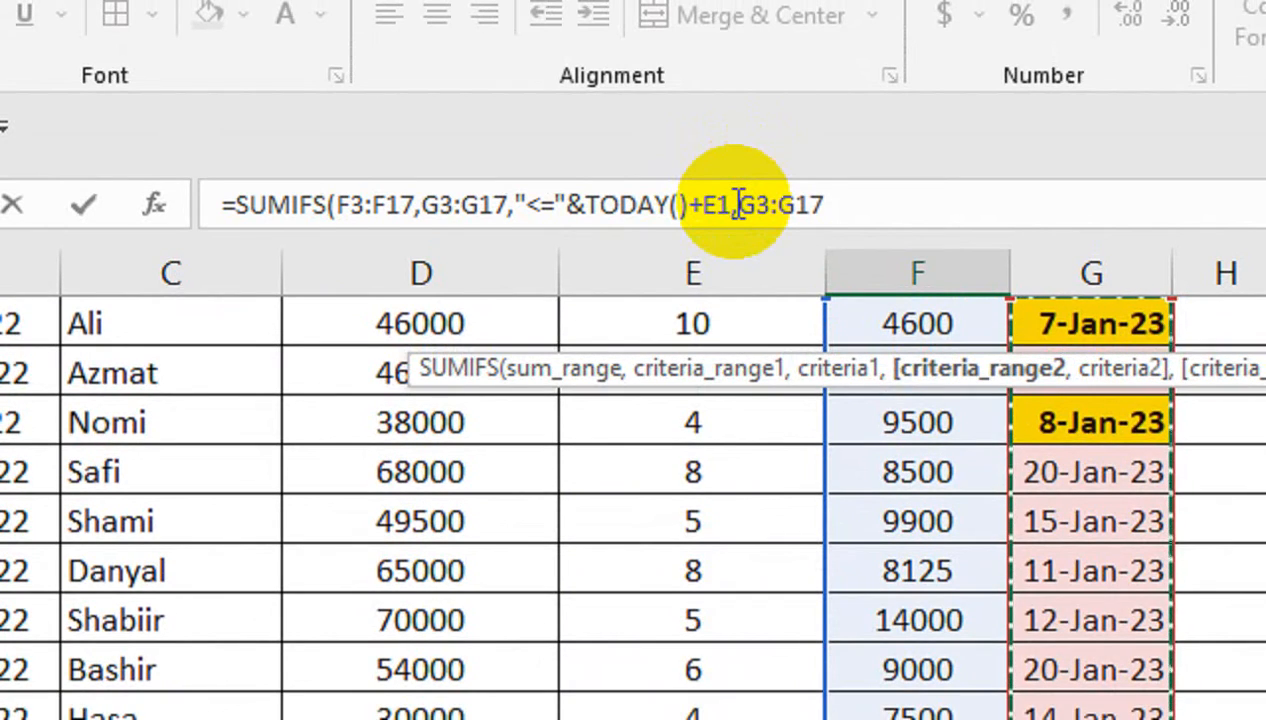
text(,">="&)
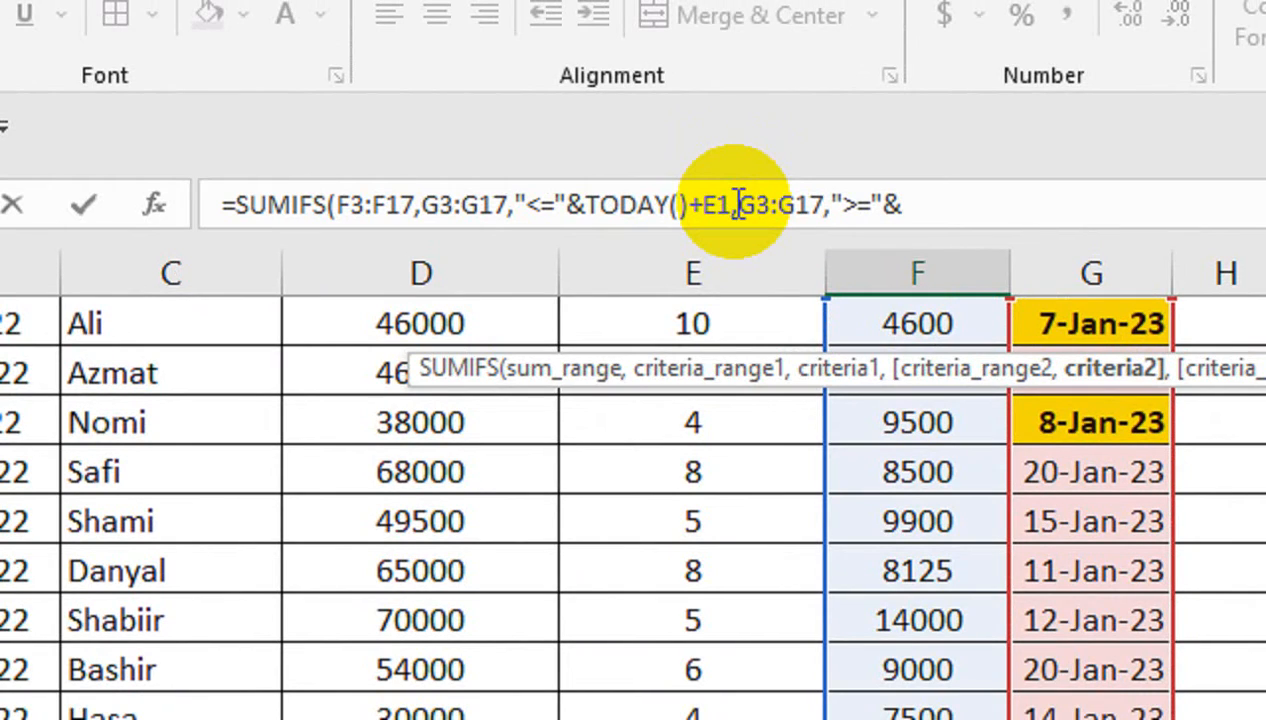
text(TODA)
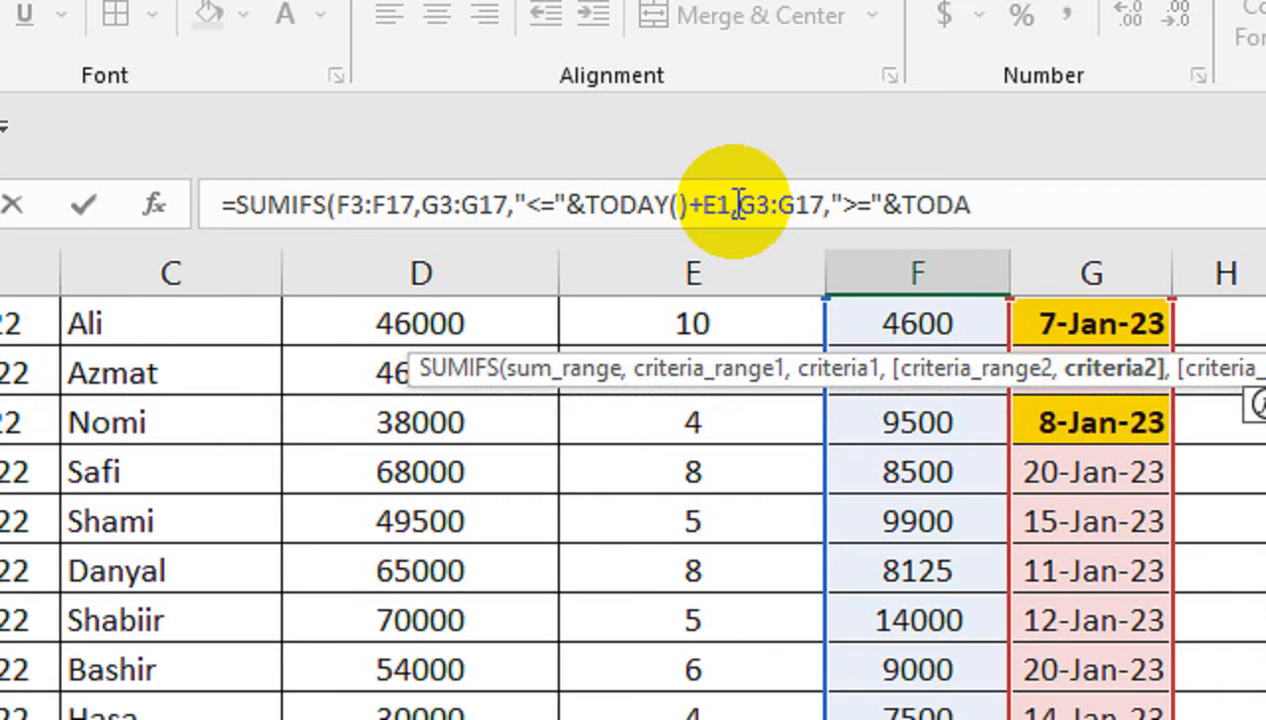
text(Y())
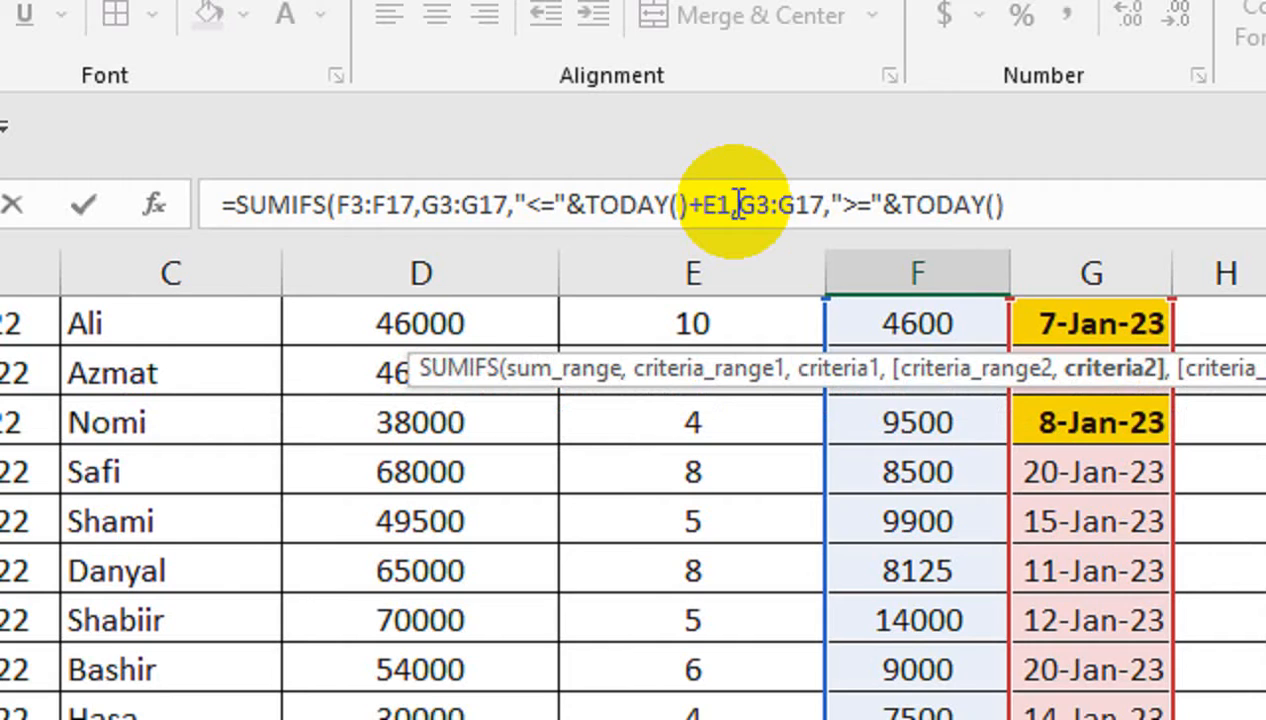
text())
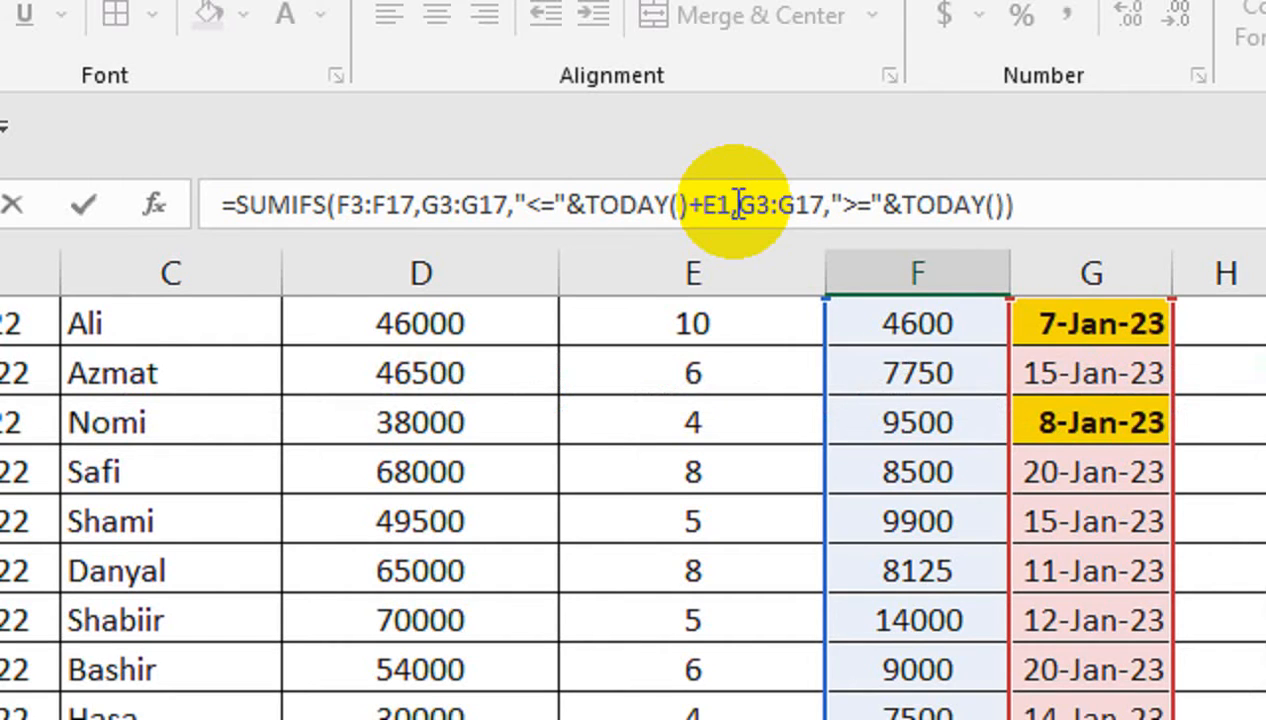
key(Return)
scroll(750, 320, up, 2)
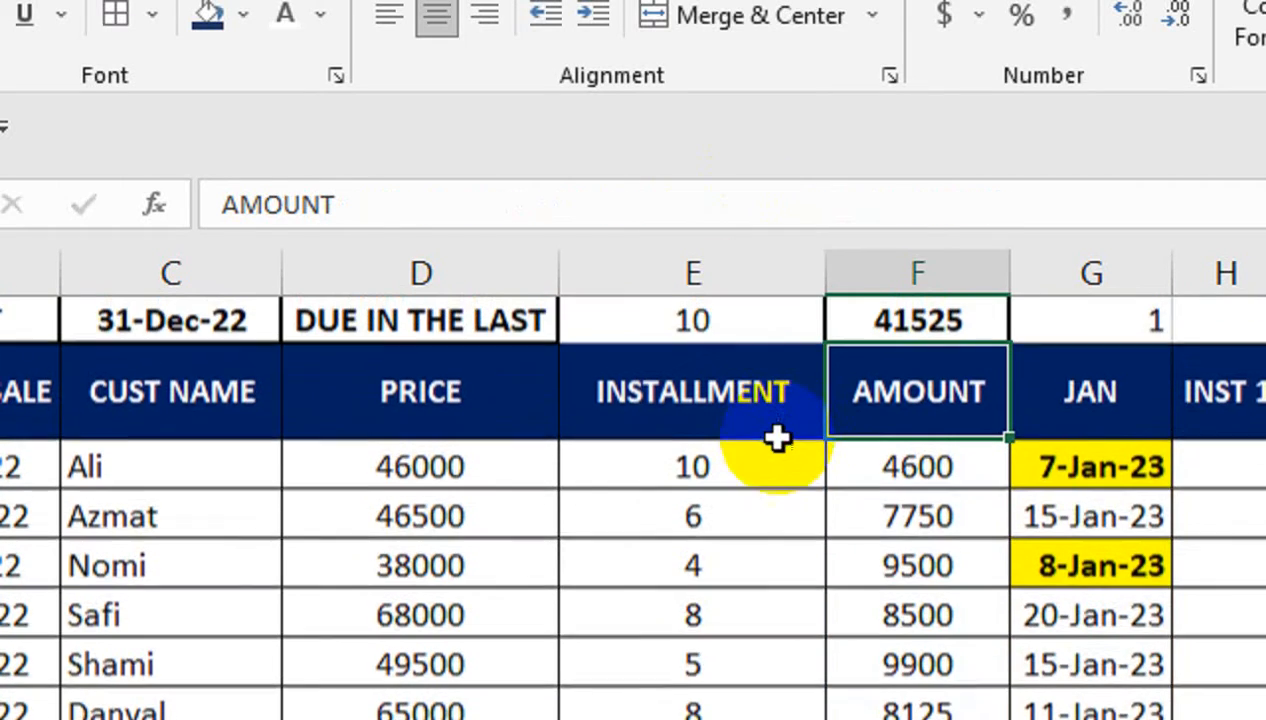
- Test the total formula by setting the due-day limit in E1 to 5
click(913, 330)
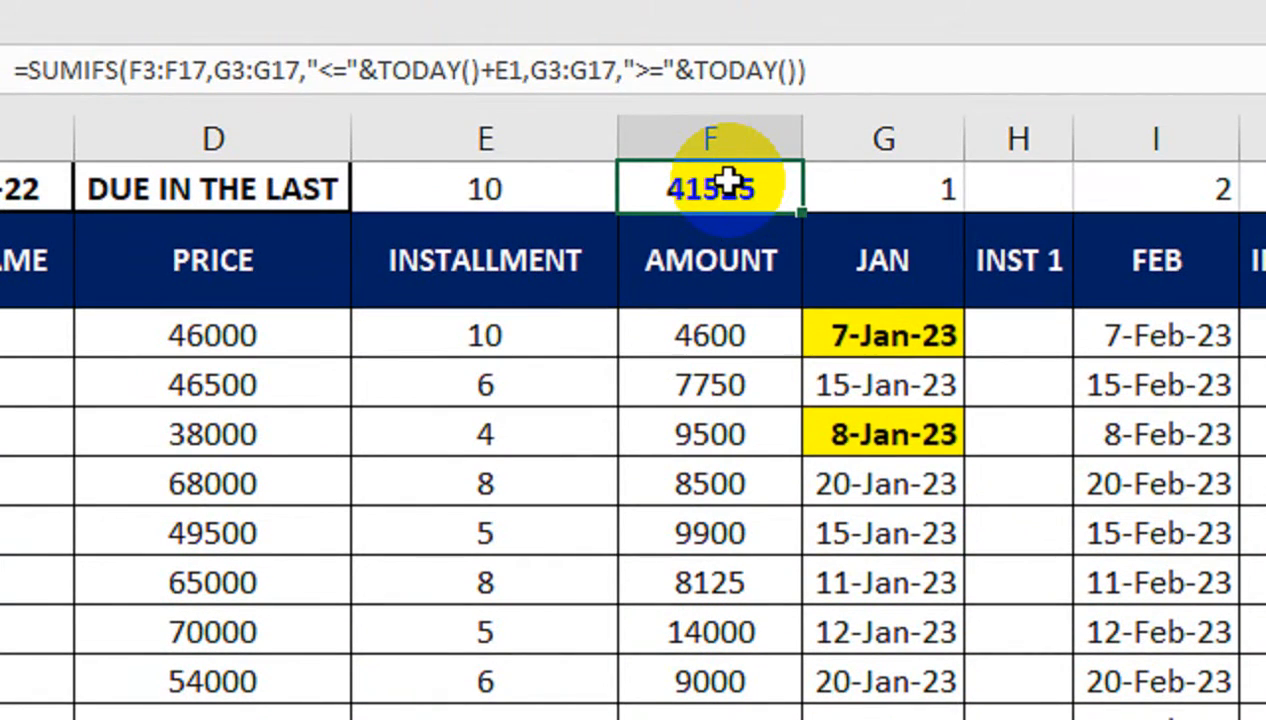
key(Left)
text(5)
key(Return)
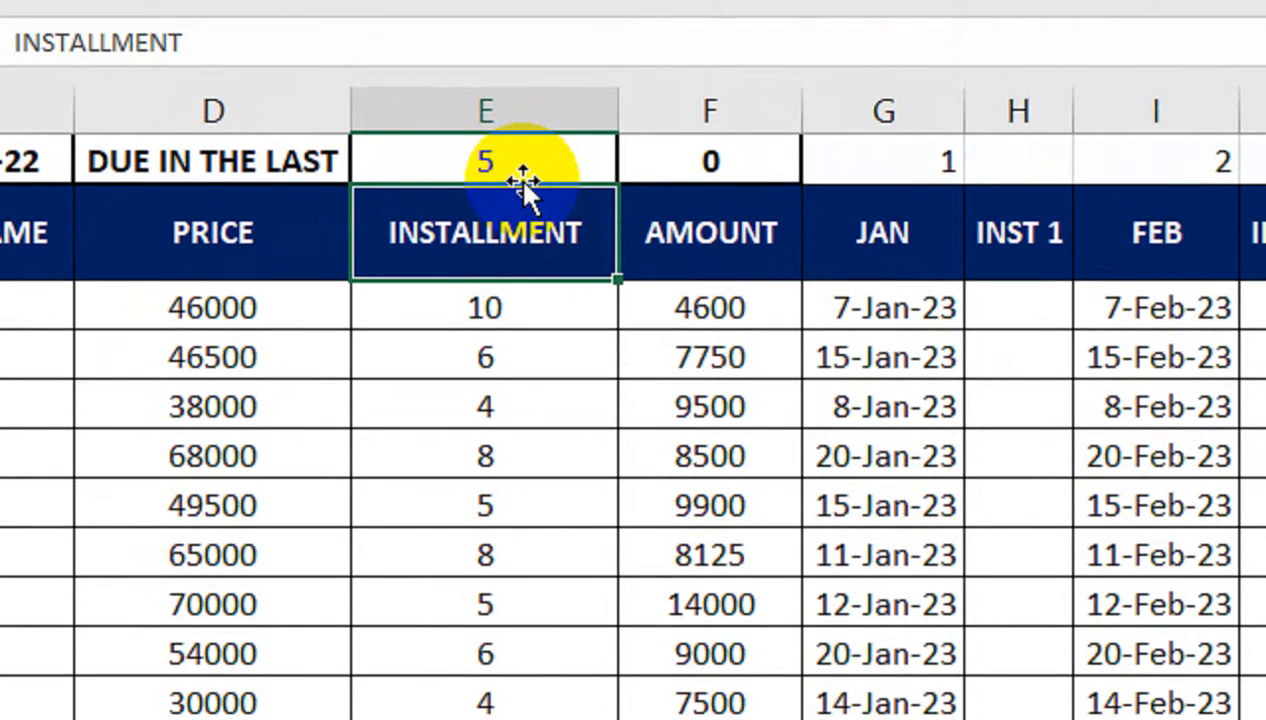
- Set the due-day limit in E1 to 7
click(521, 174)
text(7)
key(Return)
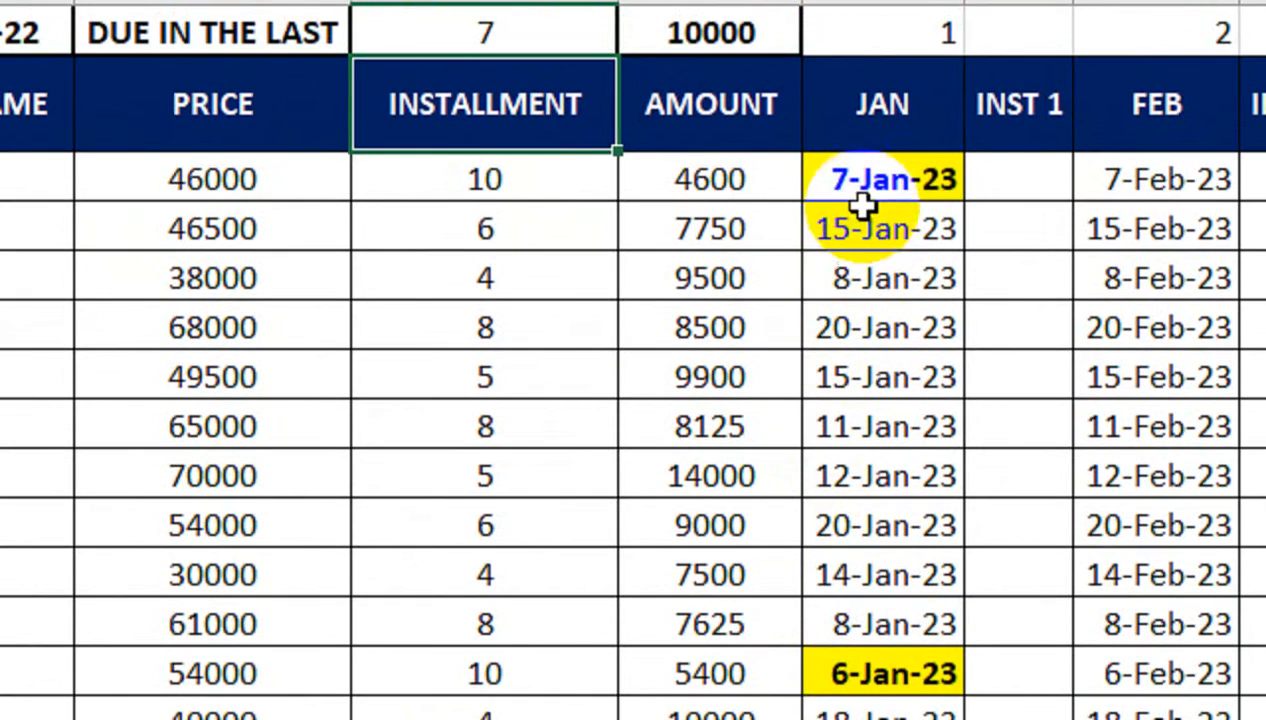
- Enter the amounts of the highlighted dates in the INST 1 column: 4600 in H3 and 5400 in H13
click(1001, 187)
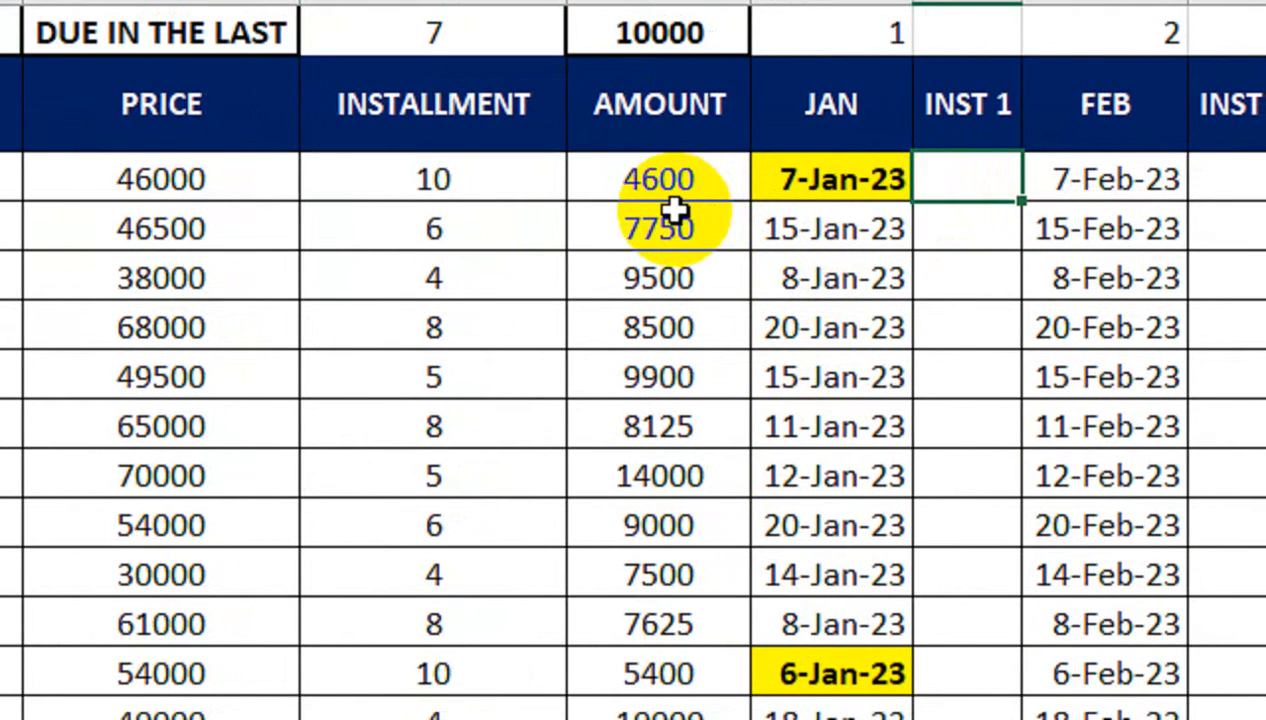
key(Return)
key(Down)
key(Down)
key(Down)
key(Down)
key(Down)
key(Down)
key(Down)
key(Down)
key(Down)
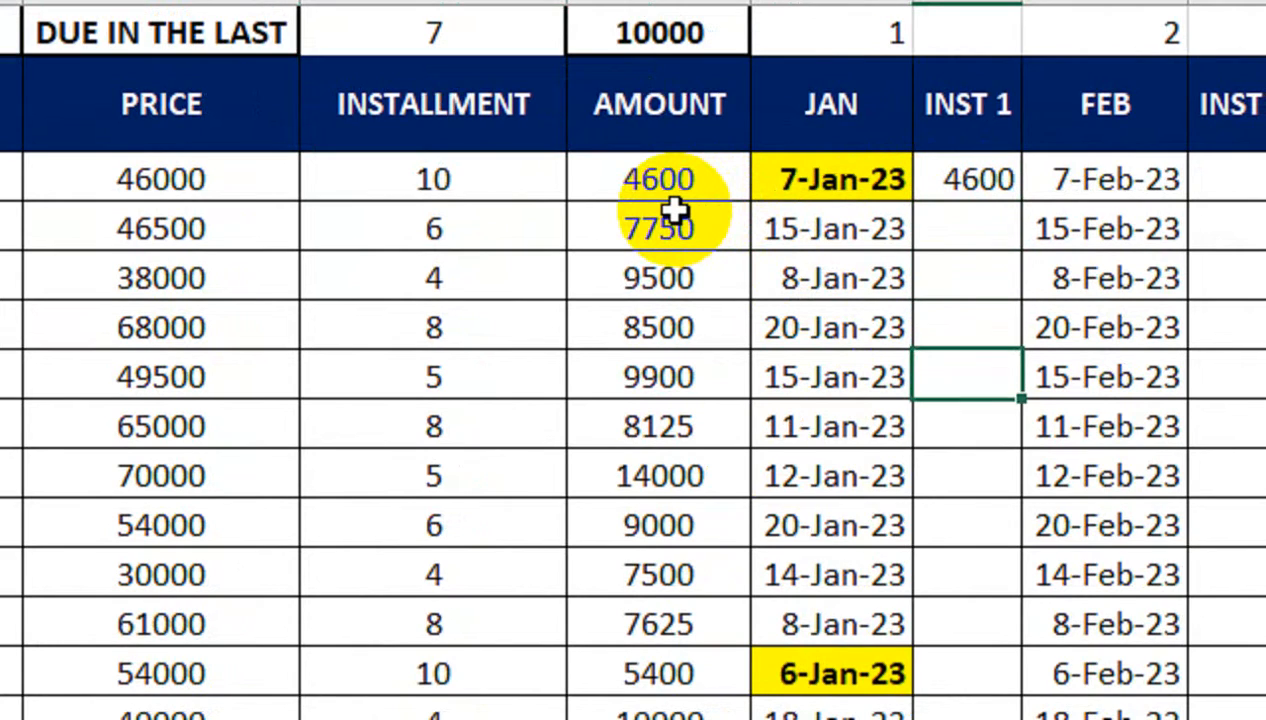
text(54)
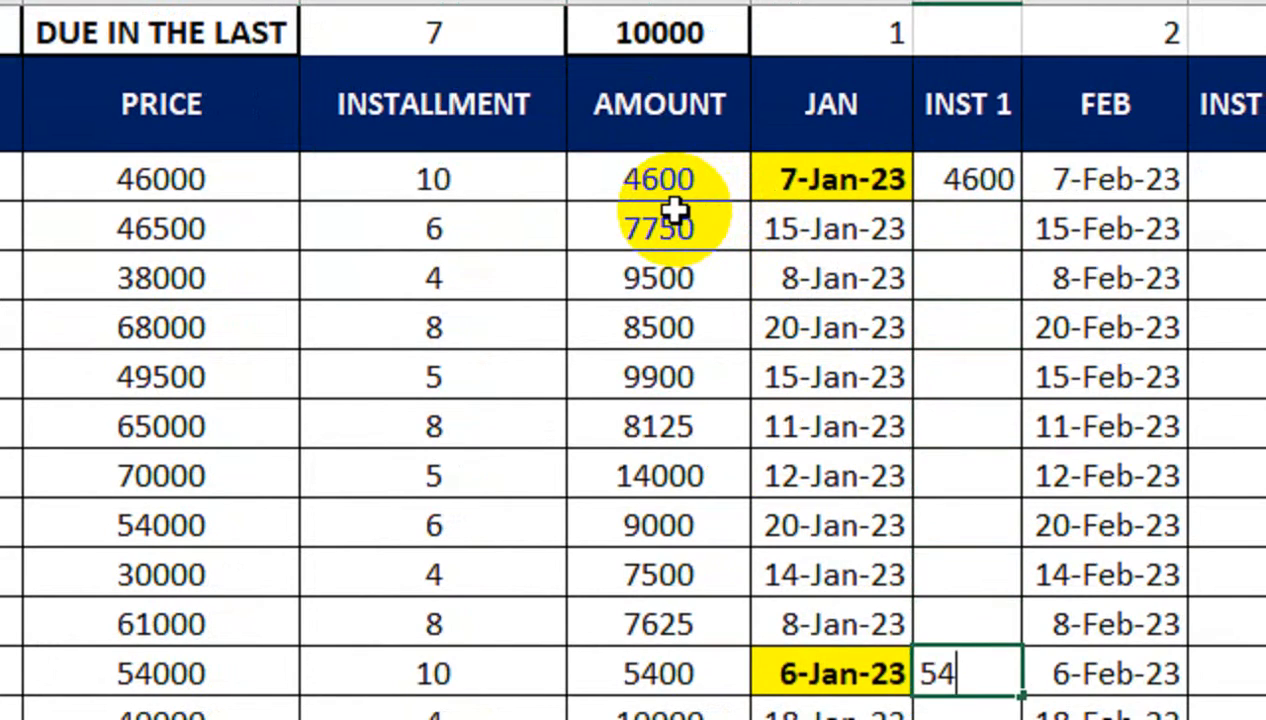
text(00)
key(Return)
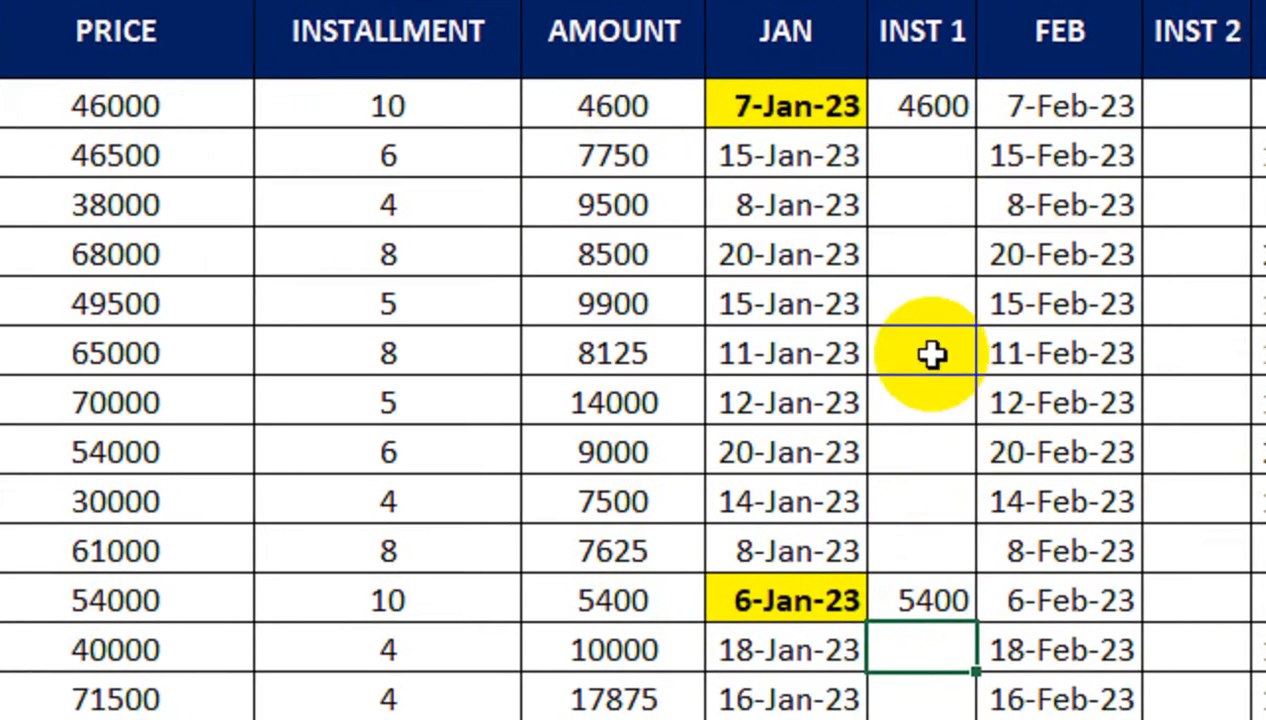
- Add the two INST 1 amounts in H8 with the formula =H3+H13 to check the total in F1
click(975, 426)
text(=)
click(920, 110)
text(+)
click(910, 668)
key(Return)
click(928, 275)
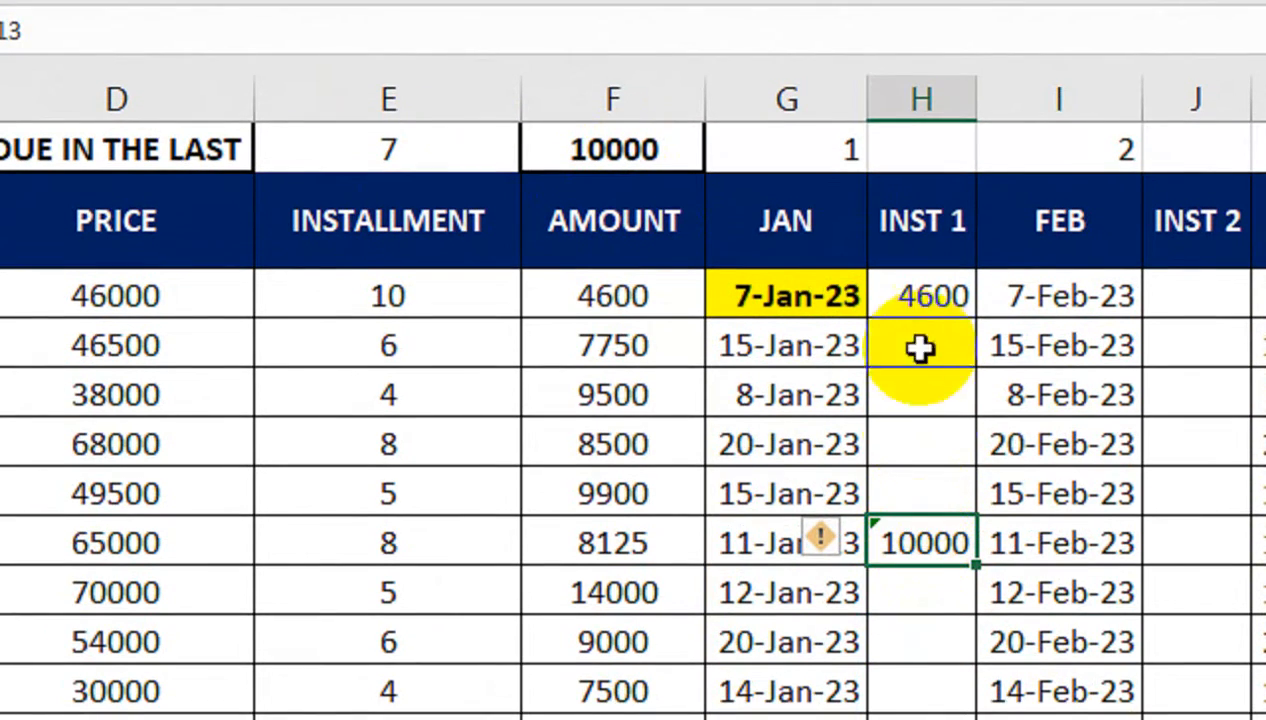
- Clear the test amounts and the check sum from H3, H8 and H13 in the INST 1 column
click(922, 312)
key(Delete)
click(915, 540)
key(Delete)
click(930, 537)
key(Delete)
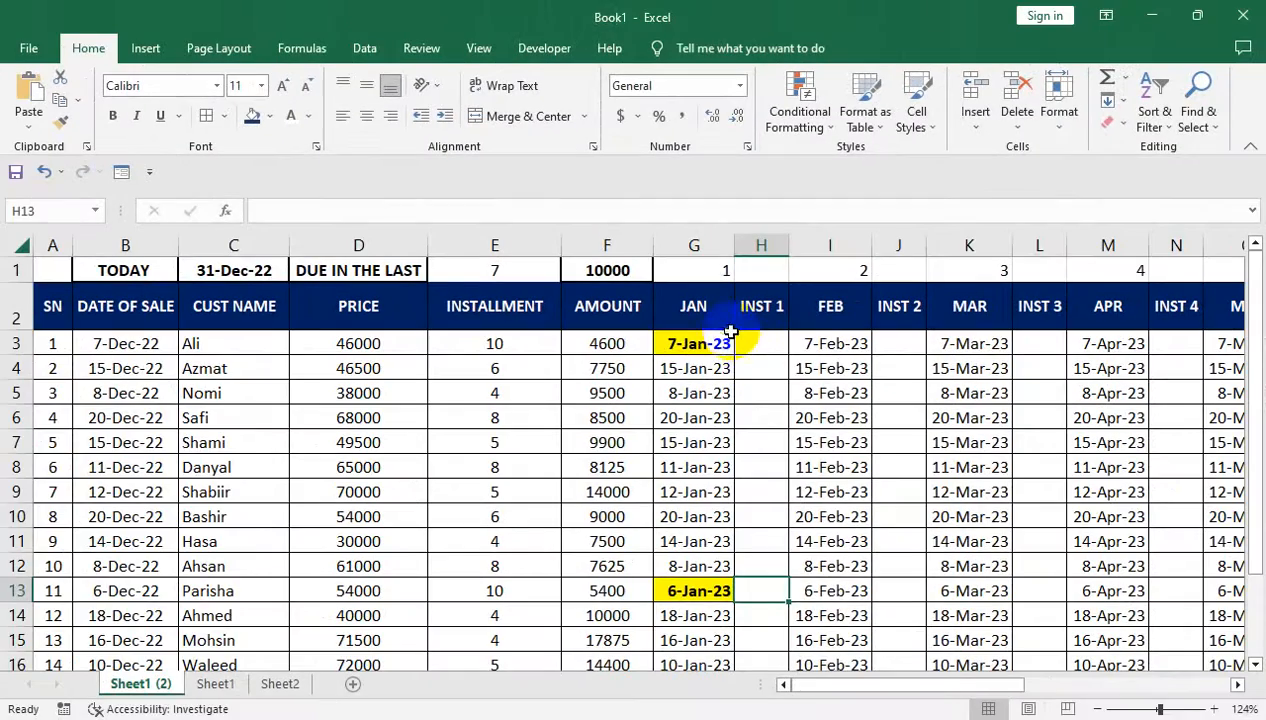
- Mark the INST 1 installments beside the highlighted January dates as paid with P in H3 and H13
click(894, 49)
text(P)
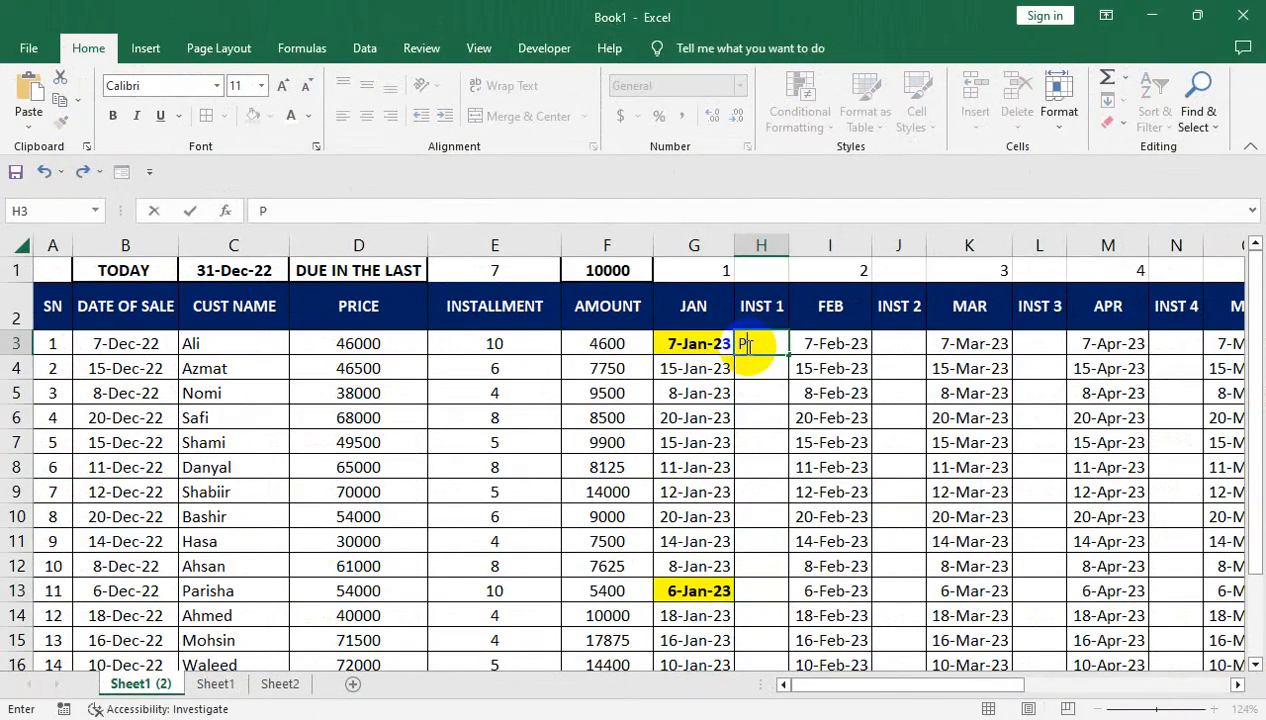
text(P)
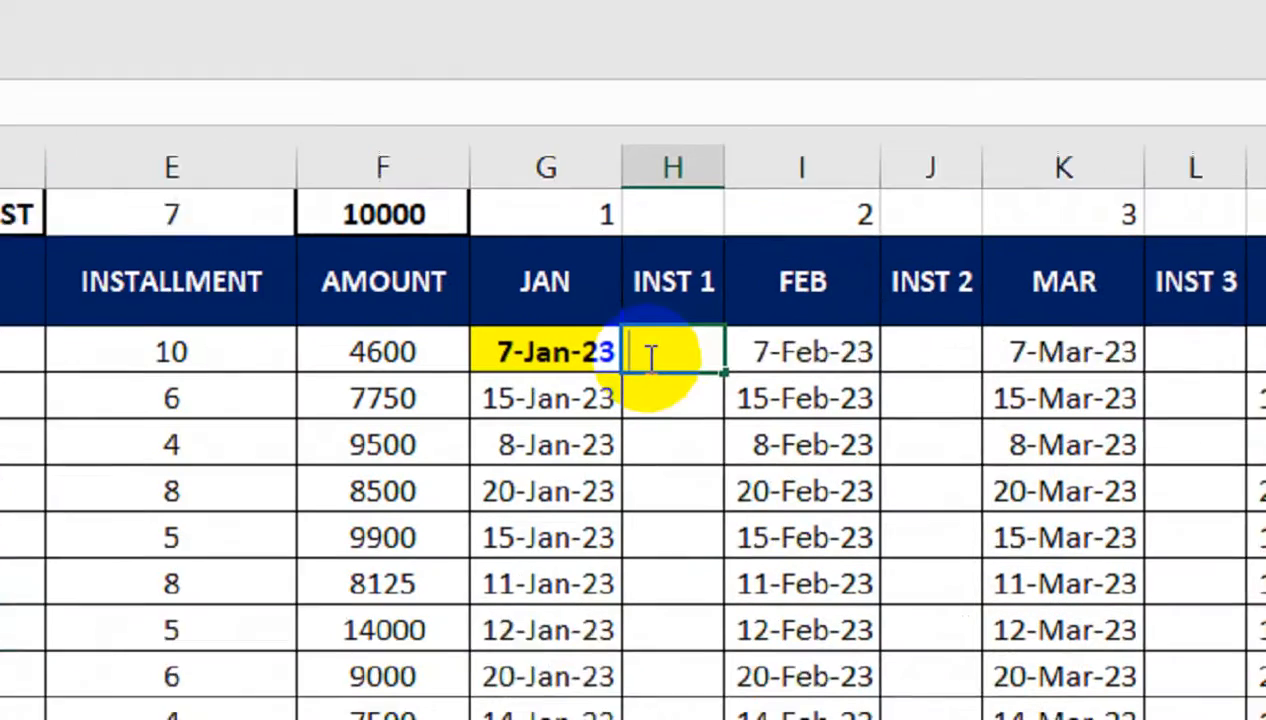
key(Return)
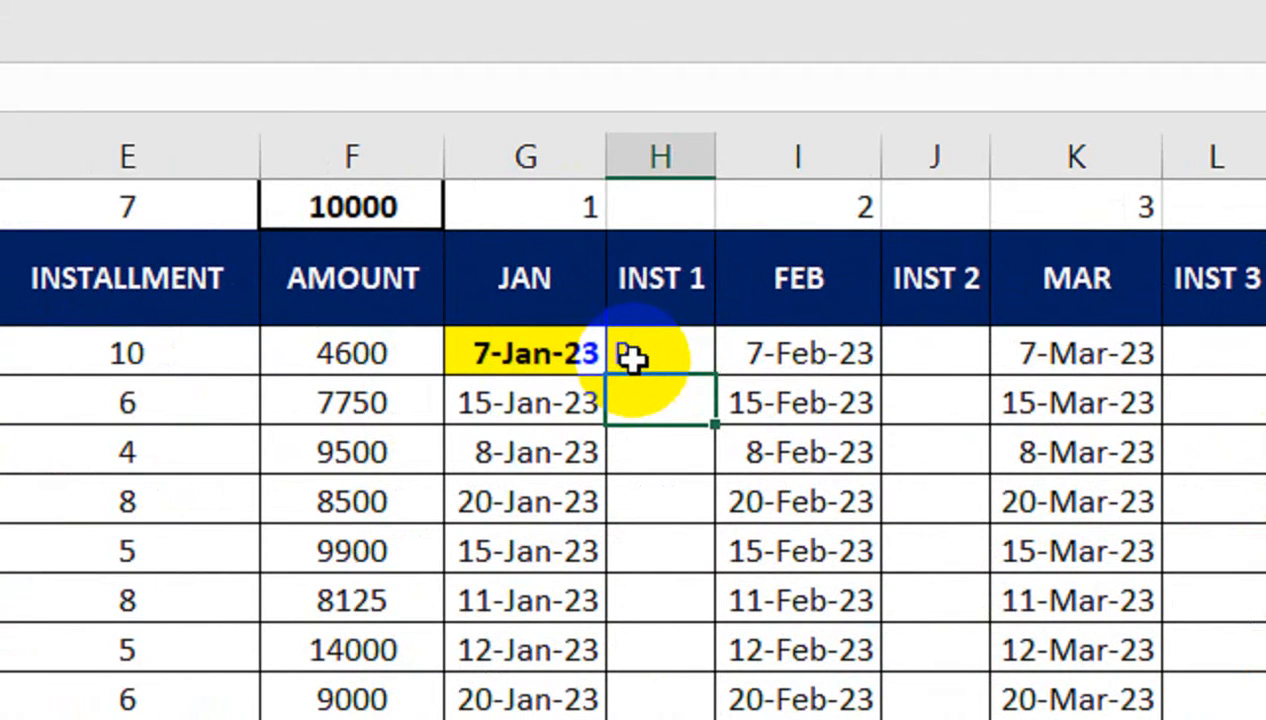
click(650, 362)
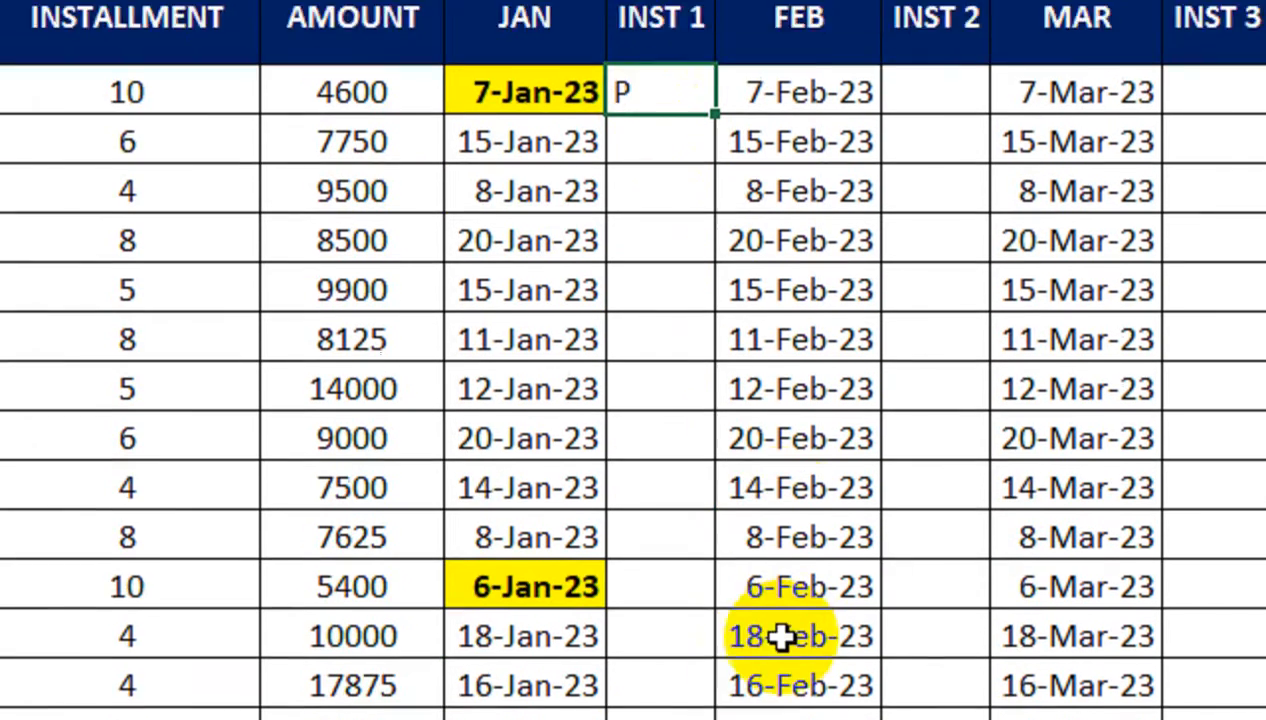
click(667, 518)
text(P)
key(Return)
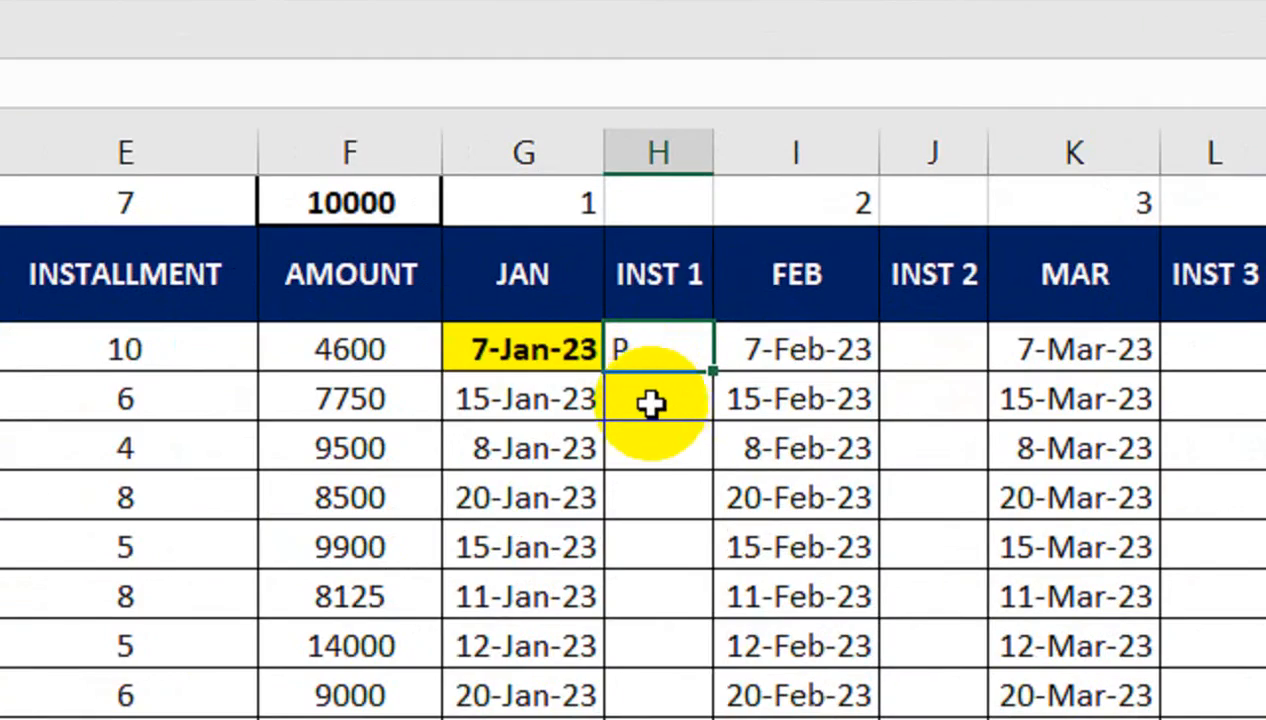
- Set the due-day limit in E1 to 10
click(209, 204)
text(10)
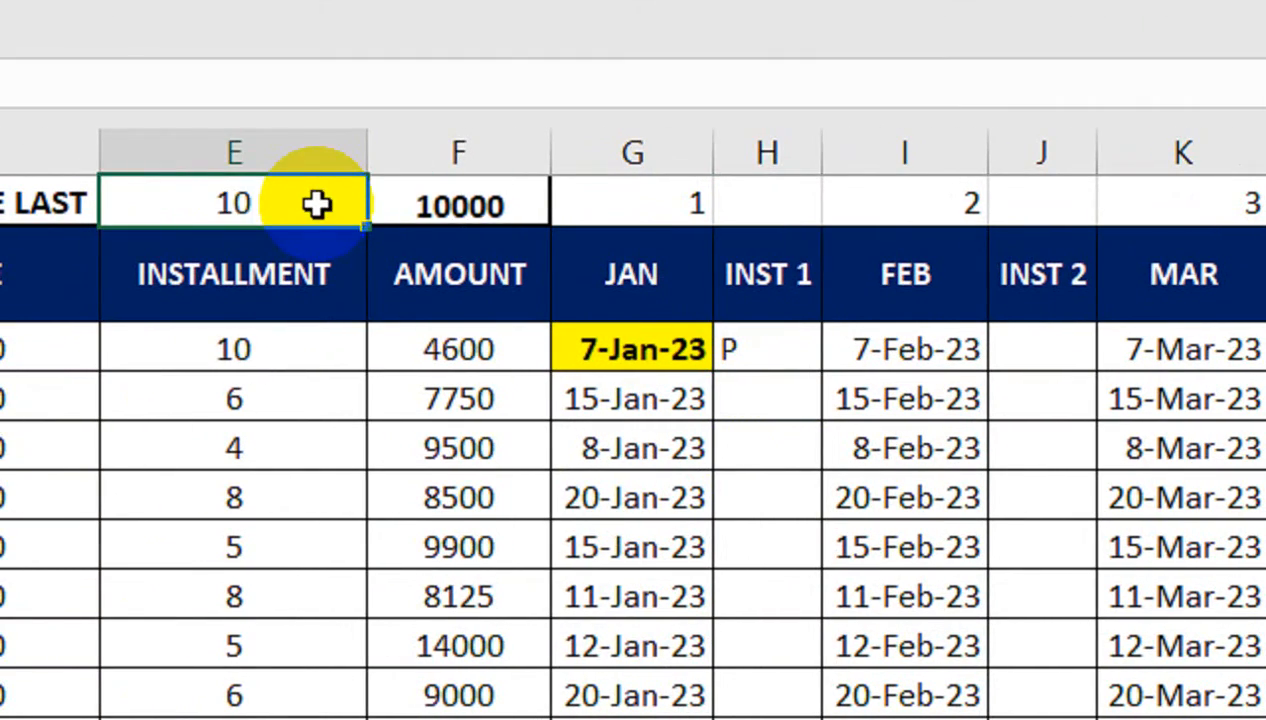
key(Return)
- Enter P in the INST 1 cells H5, H12 and H16 for the remaining highlighted January dates
click(749, 461)
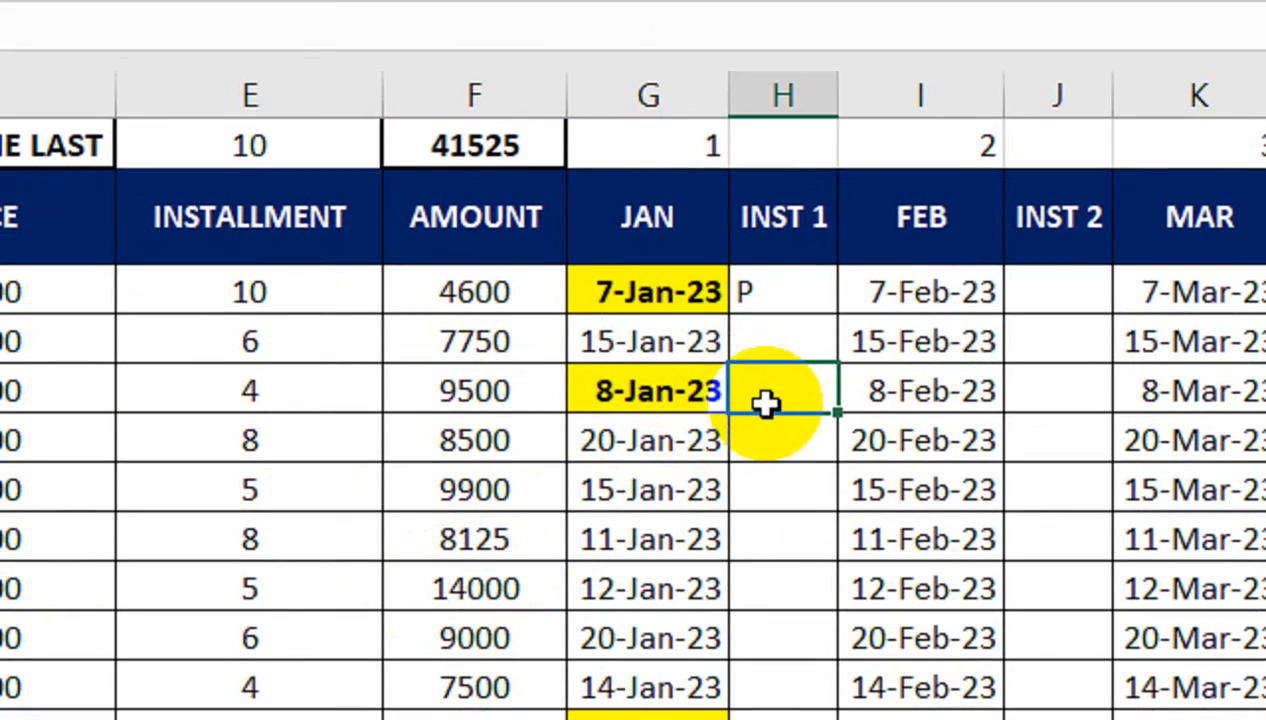
text(P)
key(Return)
key(Down)
key(Down)
key(Down)
key(Down)
key(Down)
key(Down)
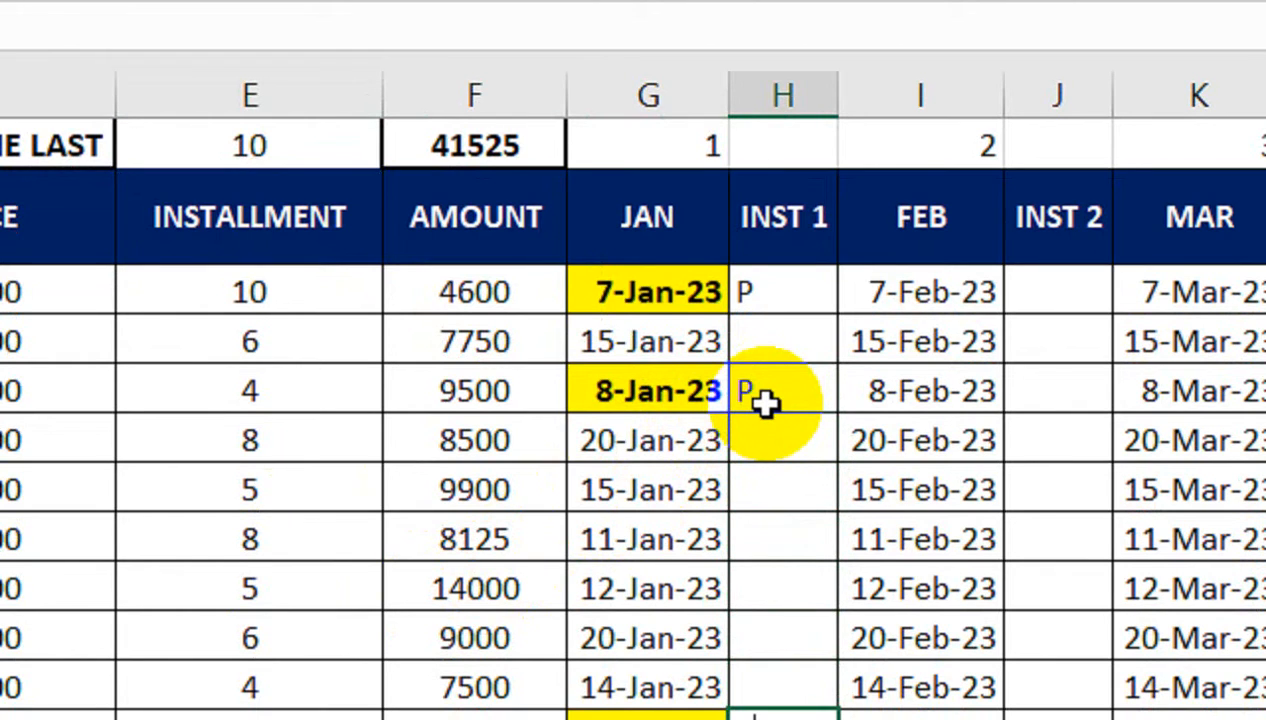
text(P)
scroll(771, 500, down, 3)
click(792, 486)
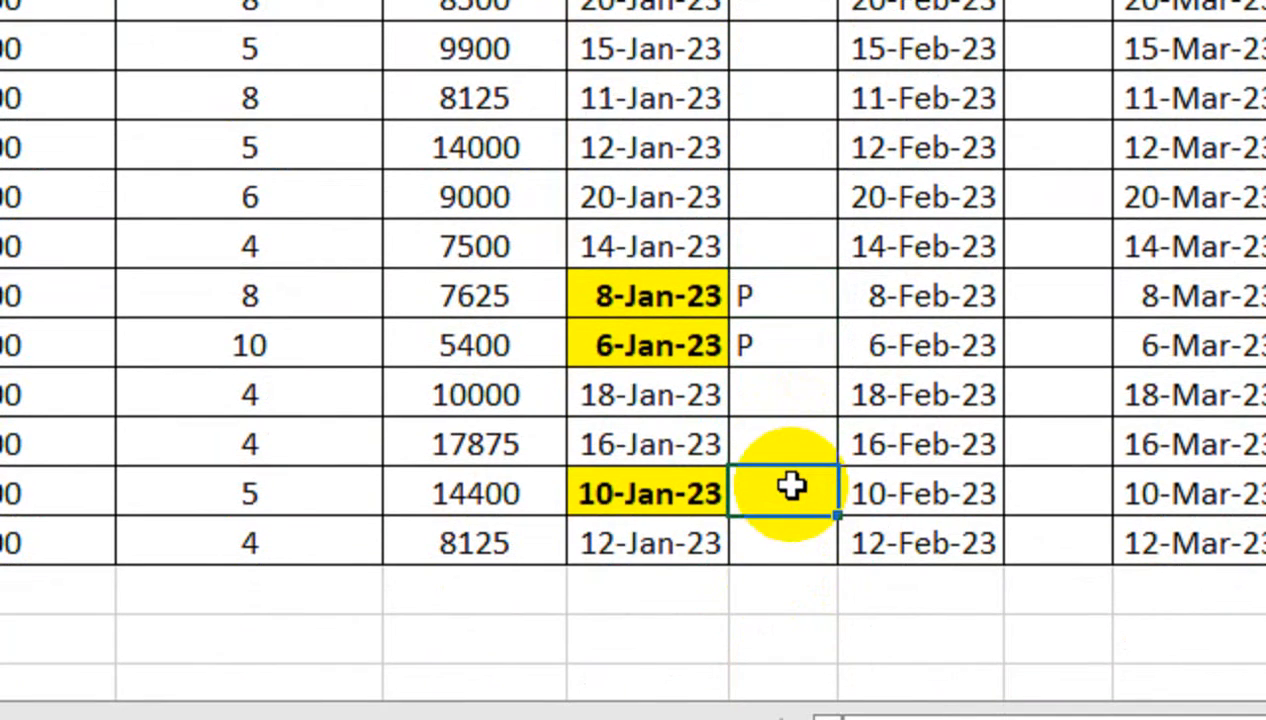
text(P)
- Enter P in the INST 2 cells J3, J5 and J12
click(893, 342)
scroll(885, 325, up, 3)
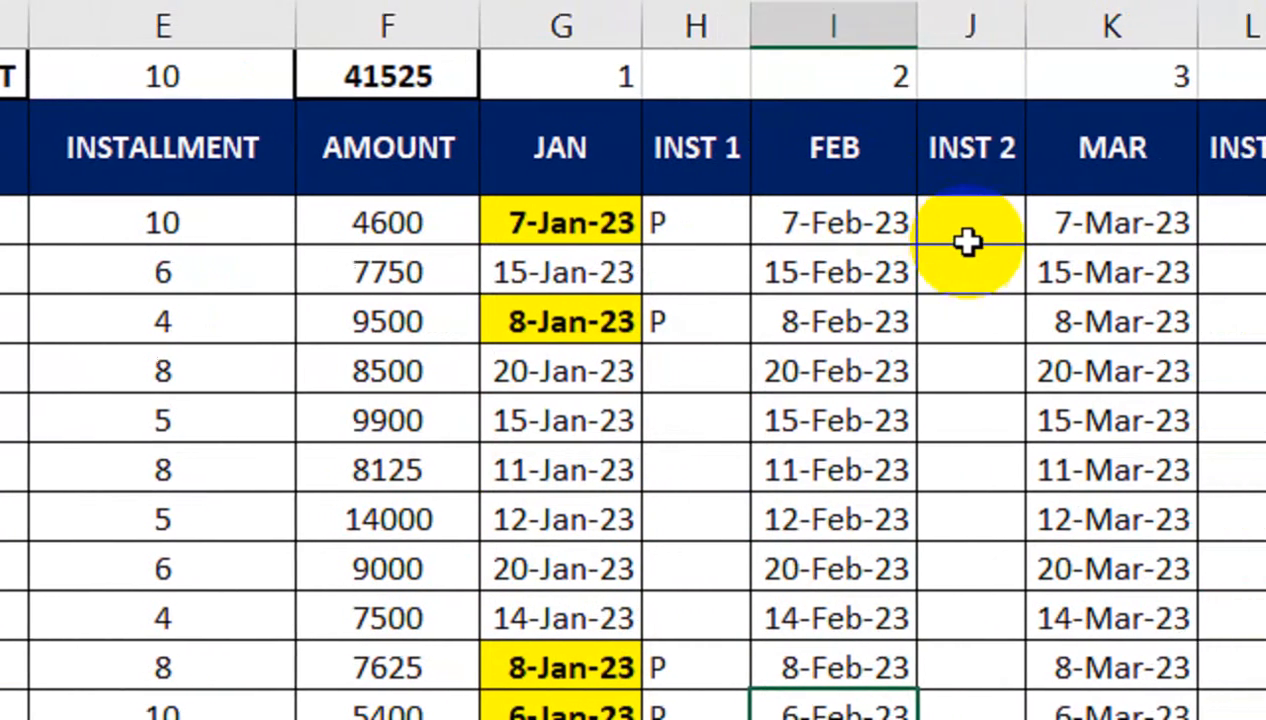
click(1053, 197)
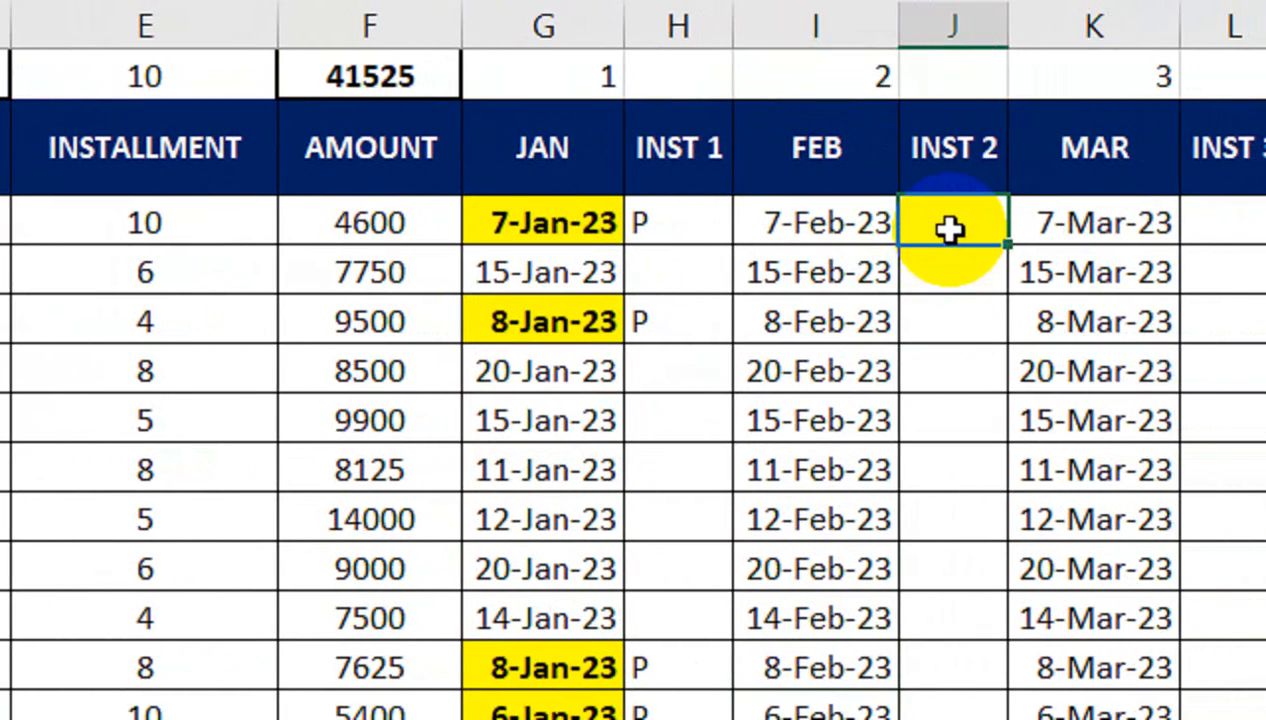
key(Down)
key(Down)
text(P)
key(Down)
key(Down)
key(Down)
key(Down)
key(Down)
key(Down)
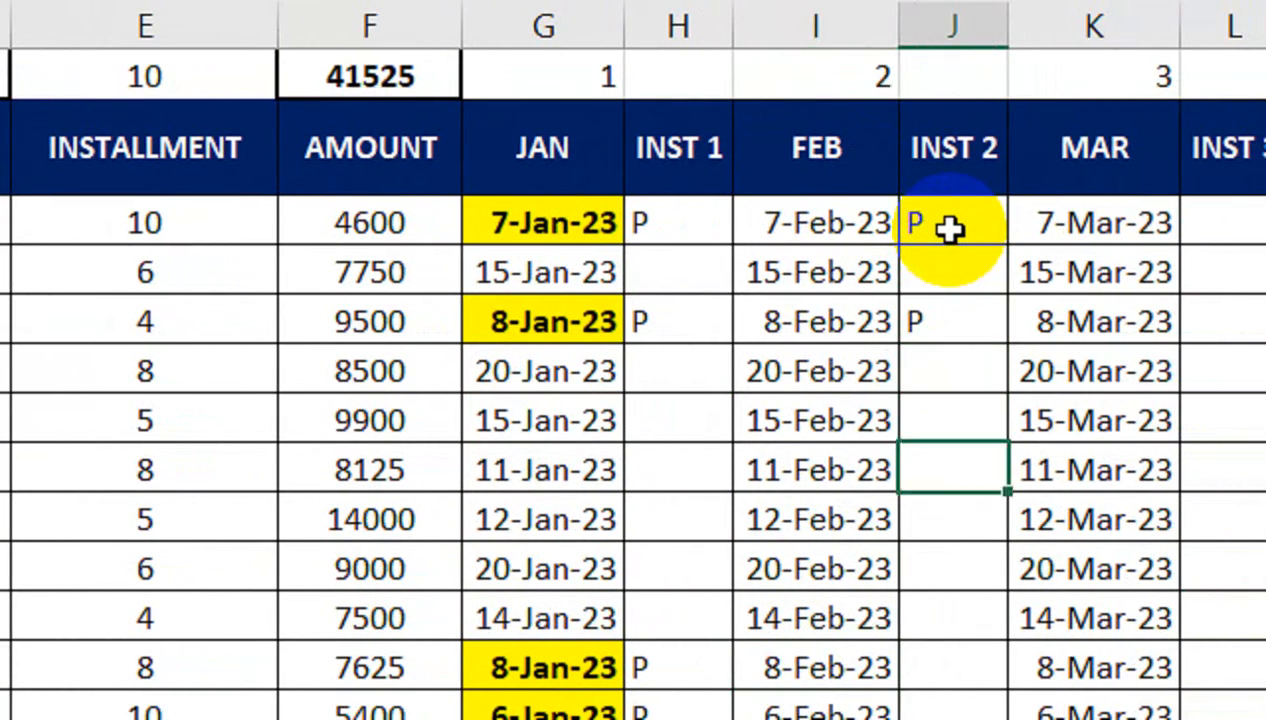
key(Down)
text(P)
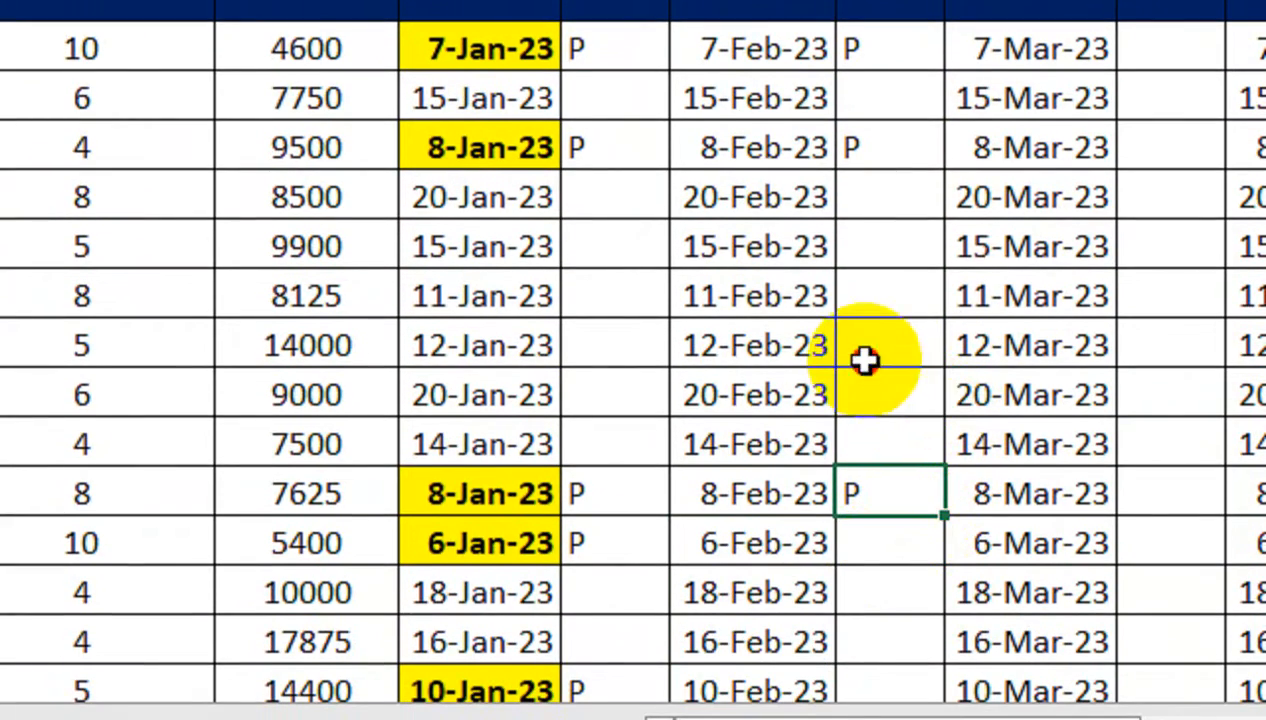
- Mark further INST 2 payments with P in J7, J9, J13 and J16
click(872, 375)
text(P)
click(900, 245)
text(P)
scroll(885, 430, down, 2)
click(880, 343)
text(P)
click(887, 452)
click(893, 494)
text(P)
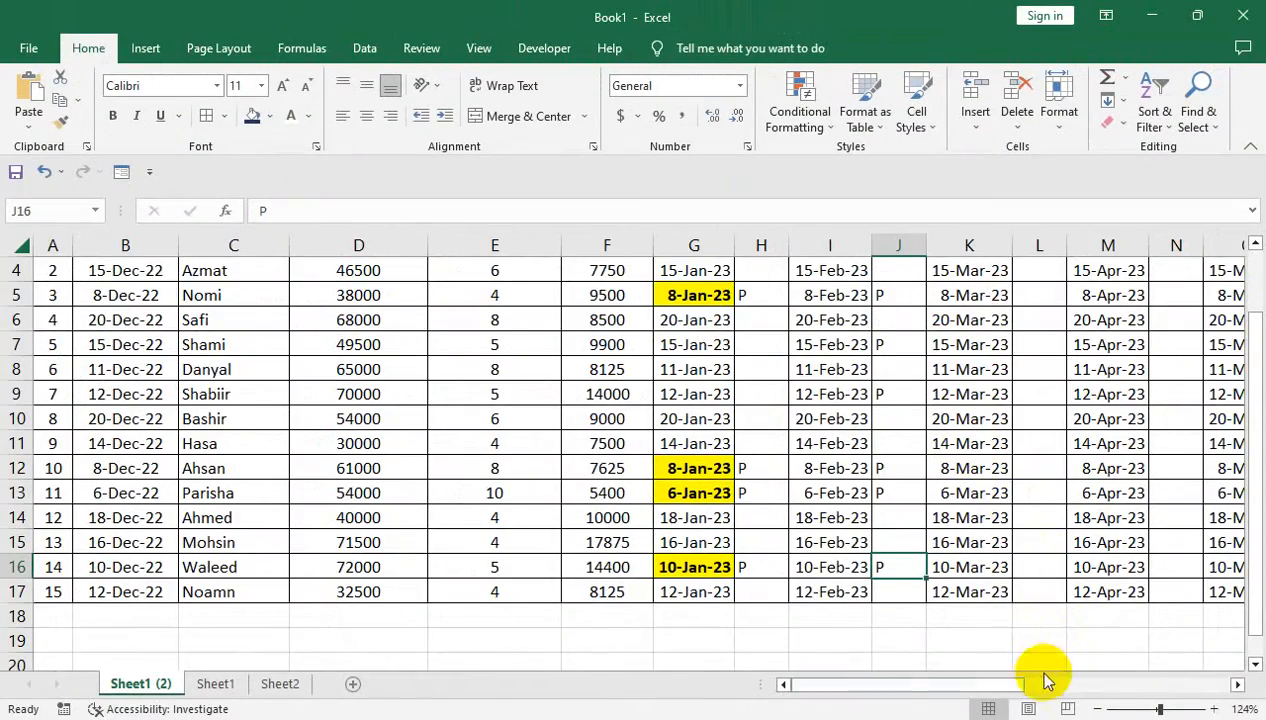
- Calculate the received amount in the first RECEIVED cell, AA3, with the formula =COUNTIF(G3:Z3,"P")*F3
drag(1043, 684, 1074, 685)
scroll(1083, 554, up, 1)
drag(1150, 490, 1256, 470)
click(1202, 377)
click(1228, 343)
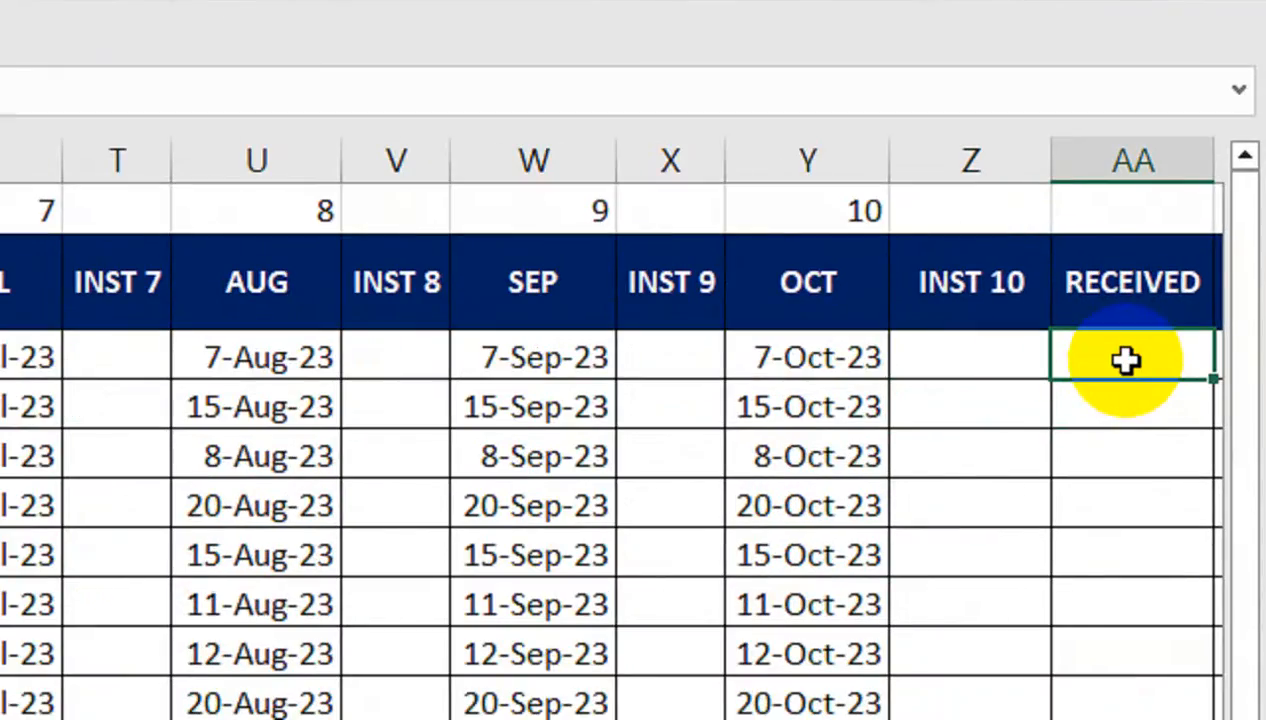
text(=COUNTIF()
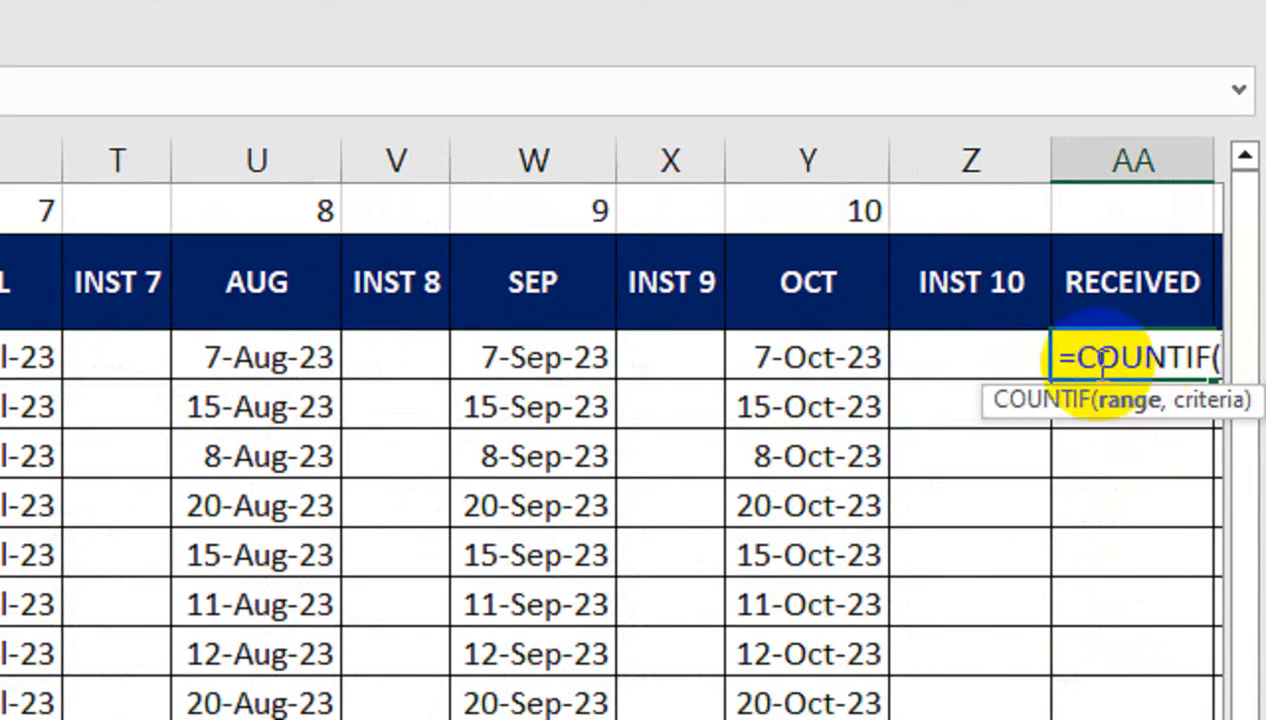
click(1003, 359)
key(Left)
key(Right)
key(shift+Left)
key(shift+Left)
key(shift+Left)
key(shift+Left)
key(shift+Left)
key(shift+Left)
key(shift+Left)
key(shift+Left)
key(shift+Left)
key(shift+Left)
key(shift+Left)
key(shift+Left)
key(shift+Left)
key(shift+Left)
key(shift+Left)
key(shift+Left)
key(shift+Left)
key(shift+Left)
key(shift+Left)
key(shift+Left)
key(shift+Left)
key(shift+Left)
key(shift+Left)
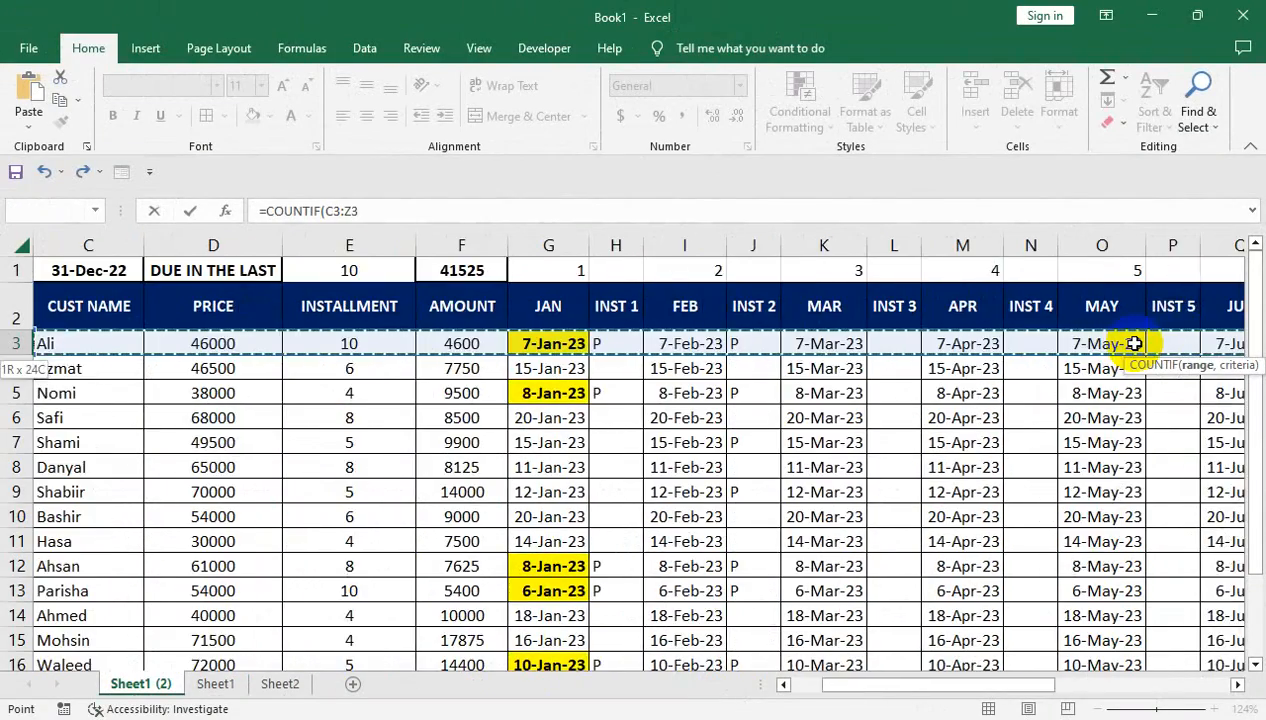
key(shift+Right)
key(shift+Right)
key(shift+Right)
key(shift+Right)
key(shift+Right)
key(shift+Left)
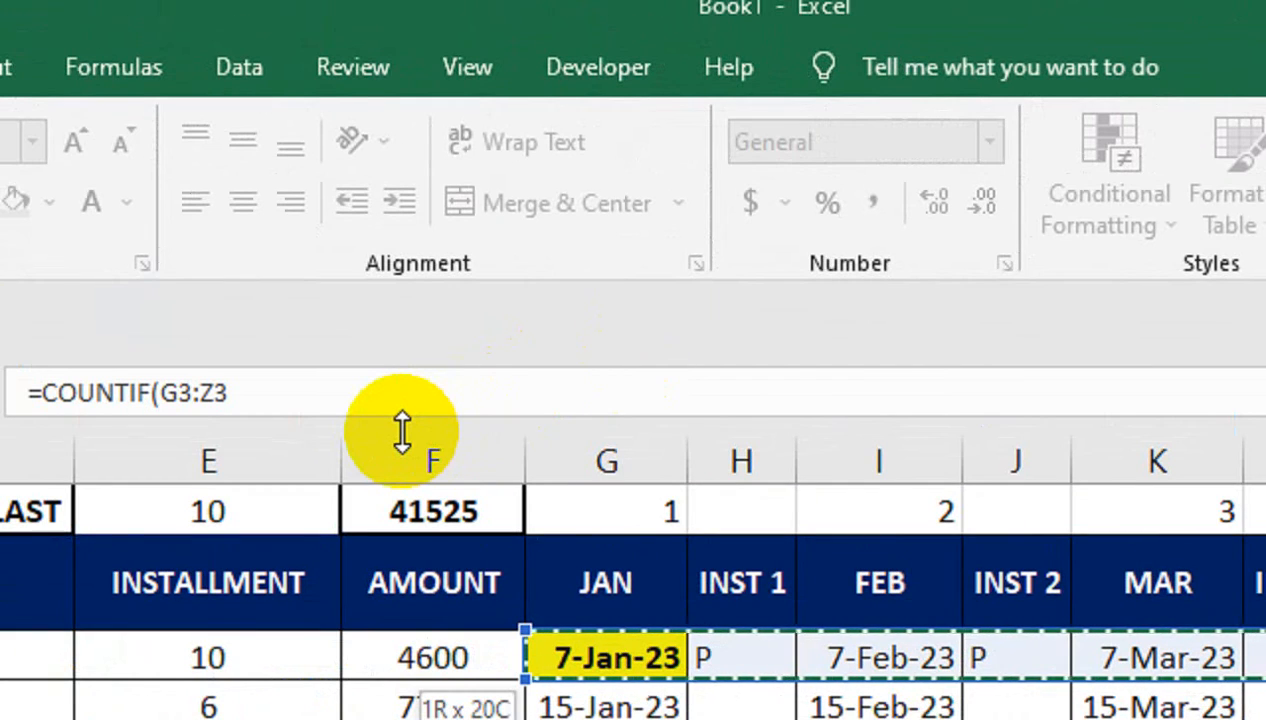
text(,"P")*)
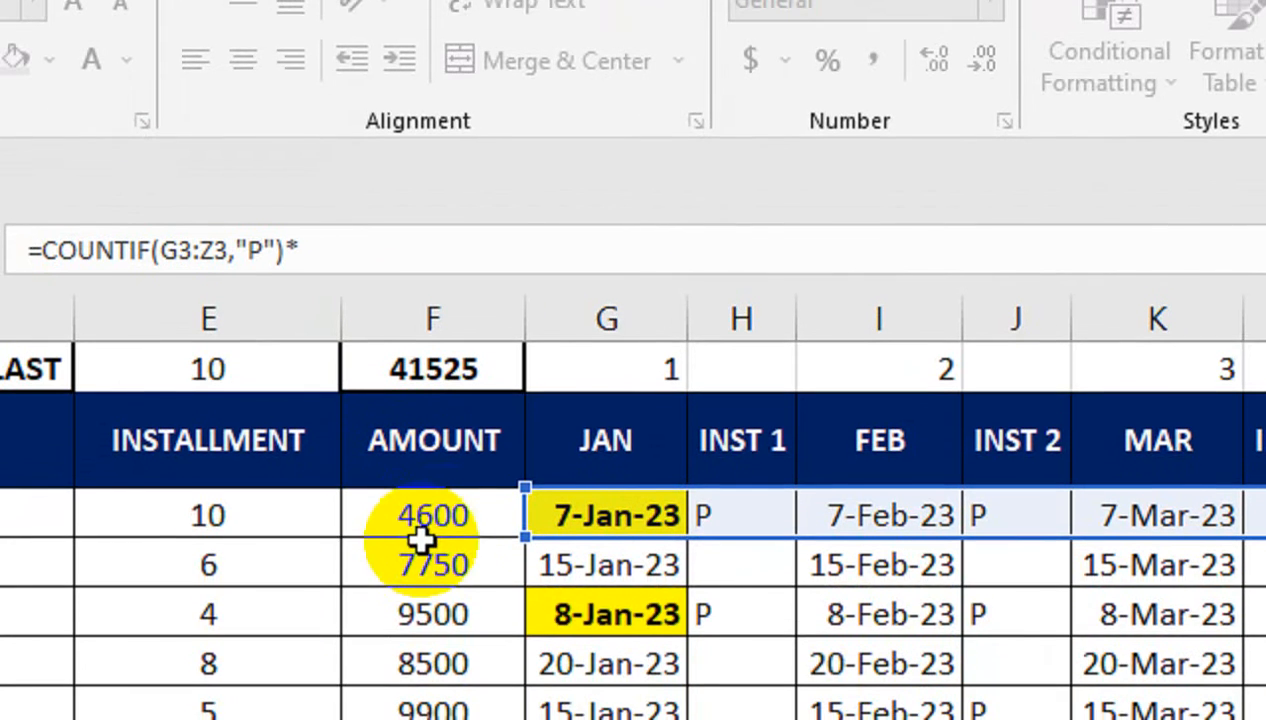
click(440, 655)
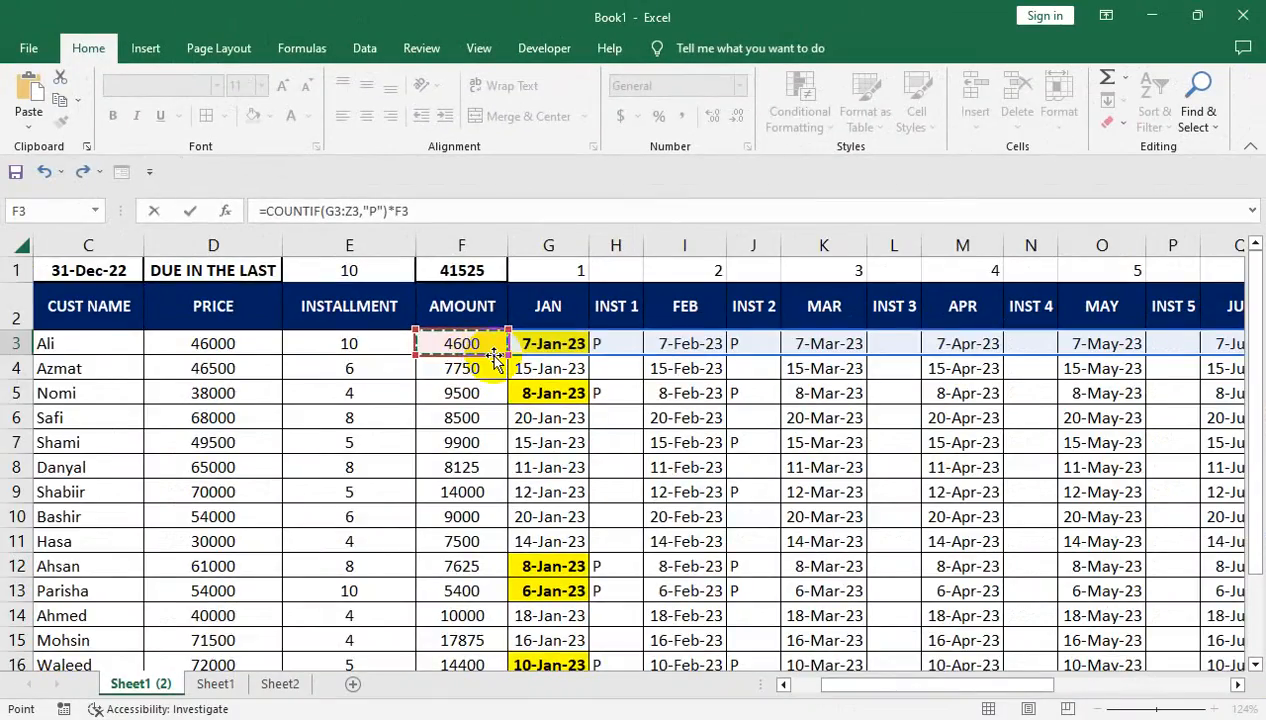
key(Return)
- Change the number format of AA3 to General and fill its formula down the RECEIVED column to row 17
click(1145, 330)
click(1168, 345)
click(741, 86)
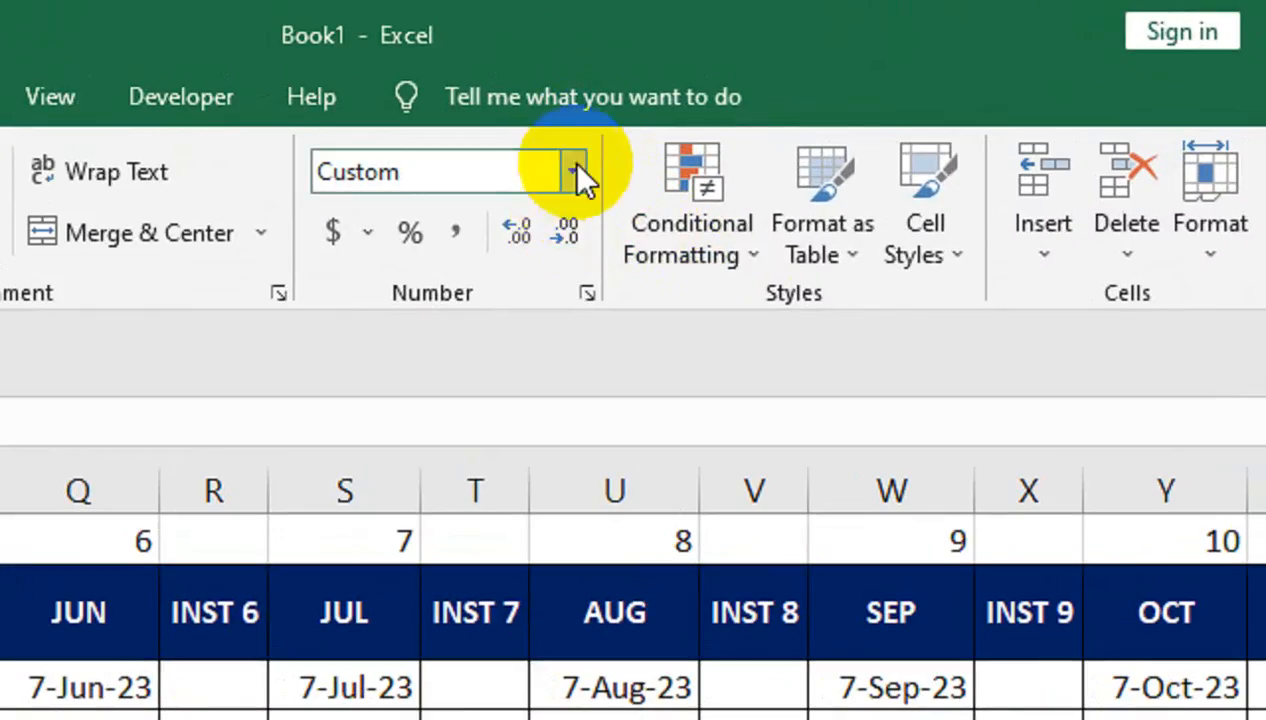
click(566, 250)
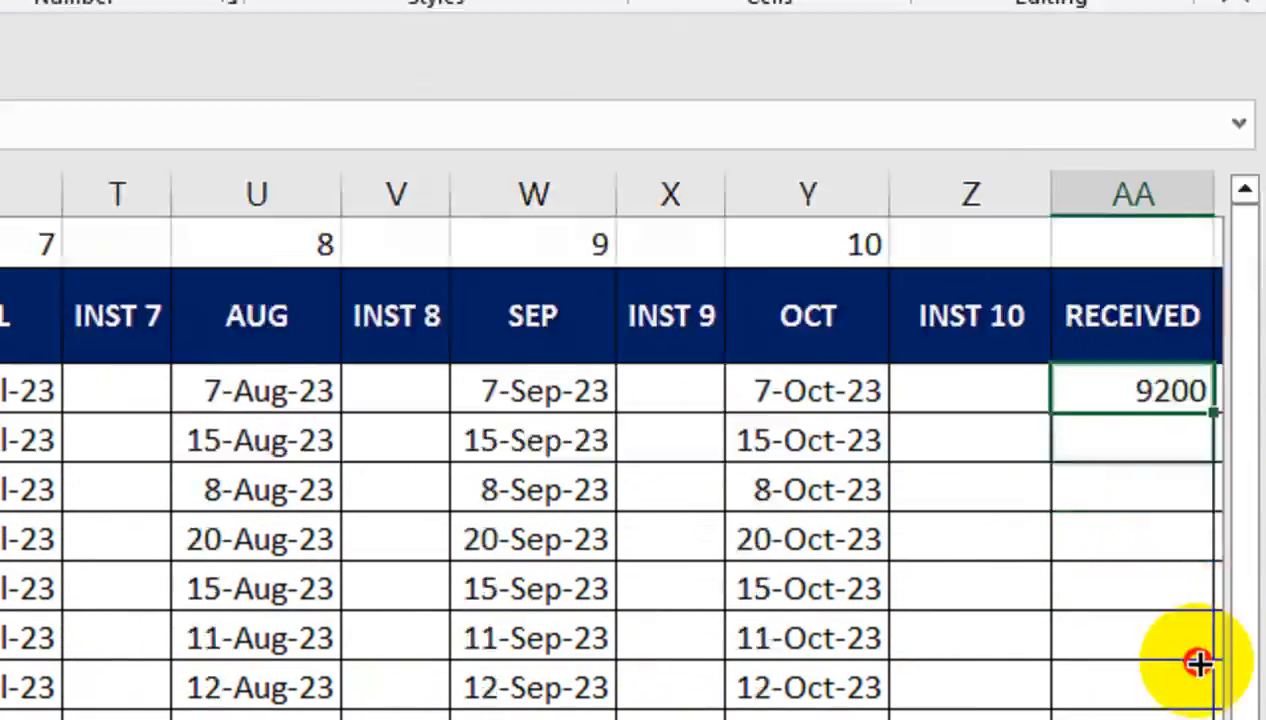
drag(1199, 663, 1178, 719)
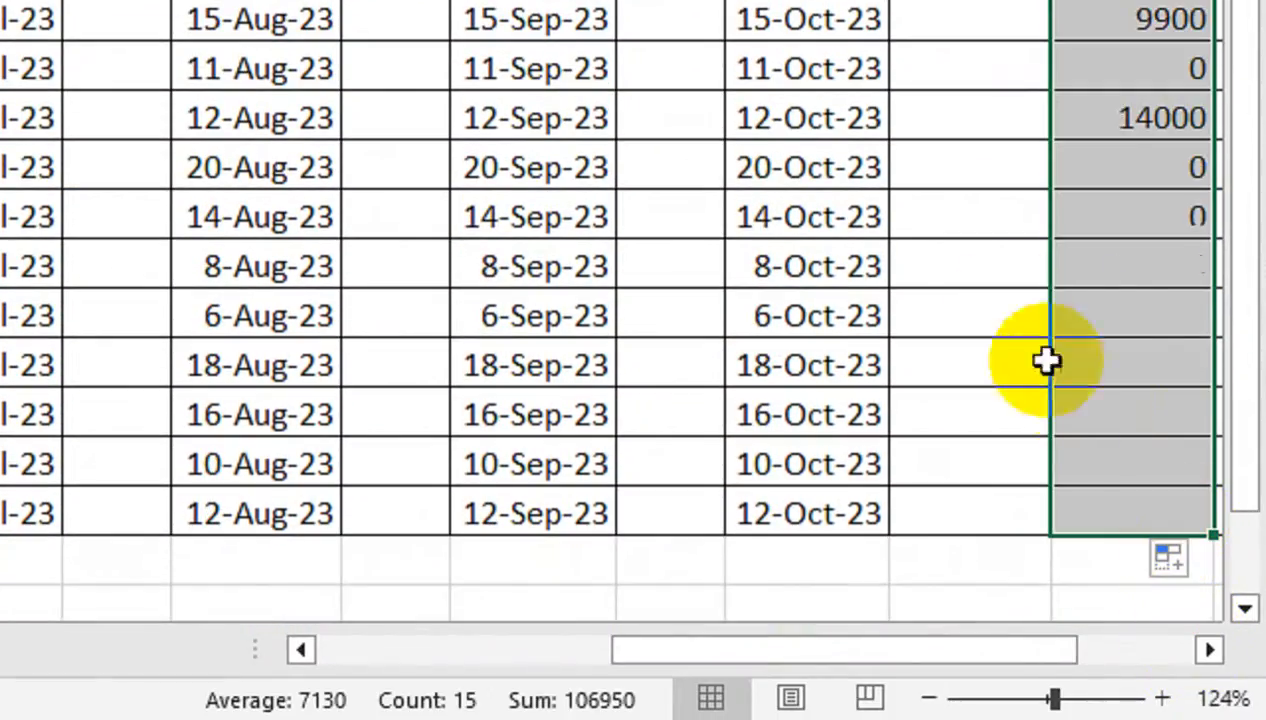
scroll(960, 230, up, 2)
- Enter P for INST 7 through INST 10 in row 3, in cells T3, V3, X3 and Z3
click(933, 176)
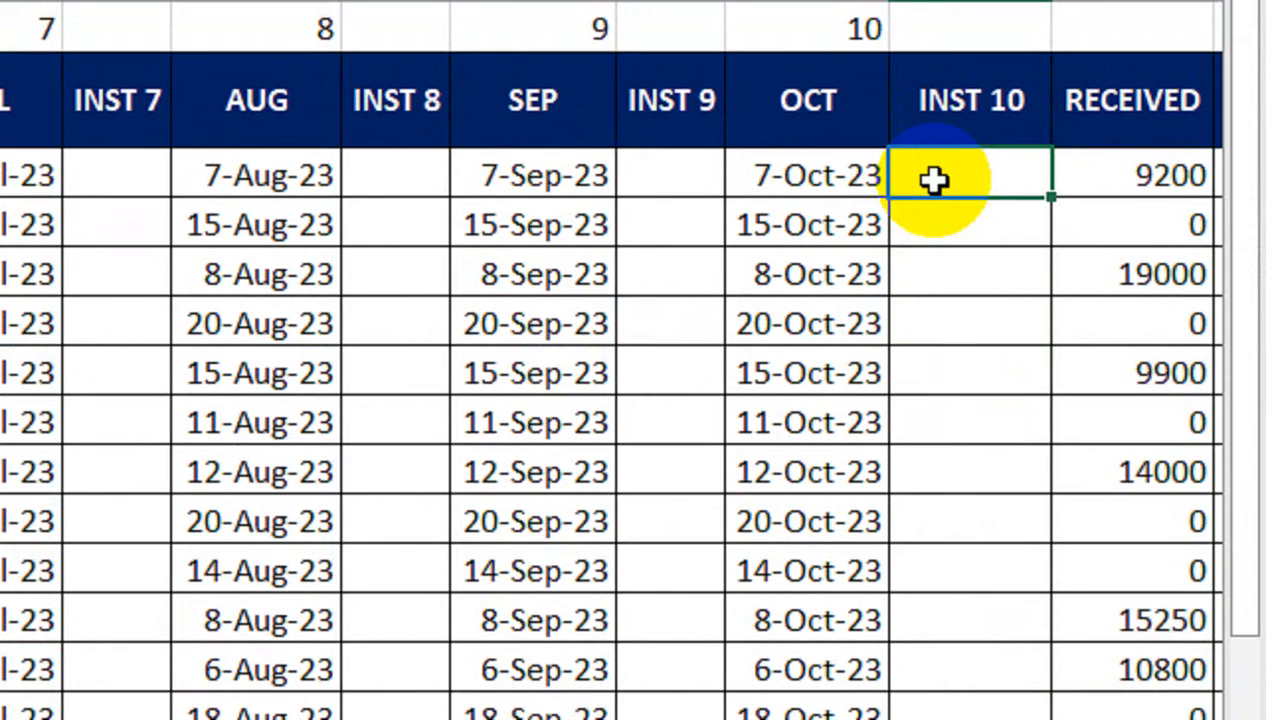
text(P)
key(Left)
key(Left)
text(P)
key(Left)
key(Left)
text(P)
key(Left)
key(Left)
key(Right)
key(Right)
key(Right)
key(Right)
key(Right)
key(Right)
key(Right)
key(Right)
key(Right)
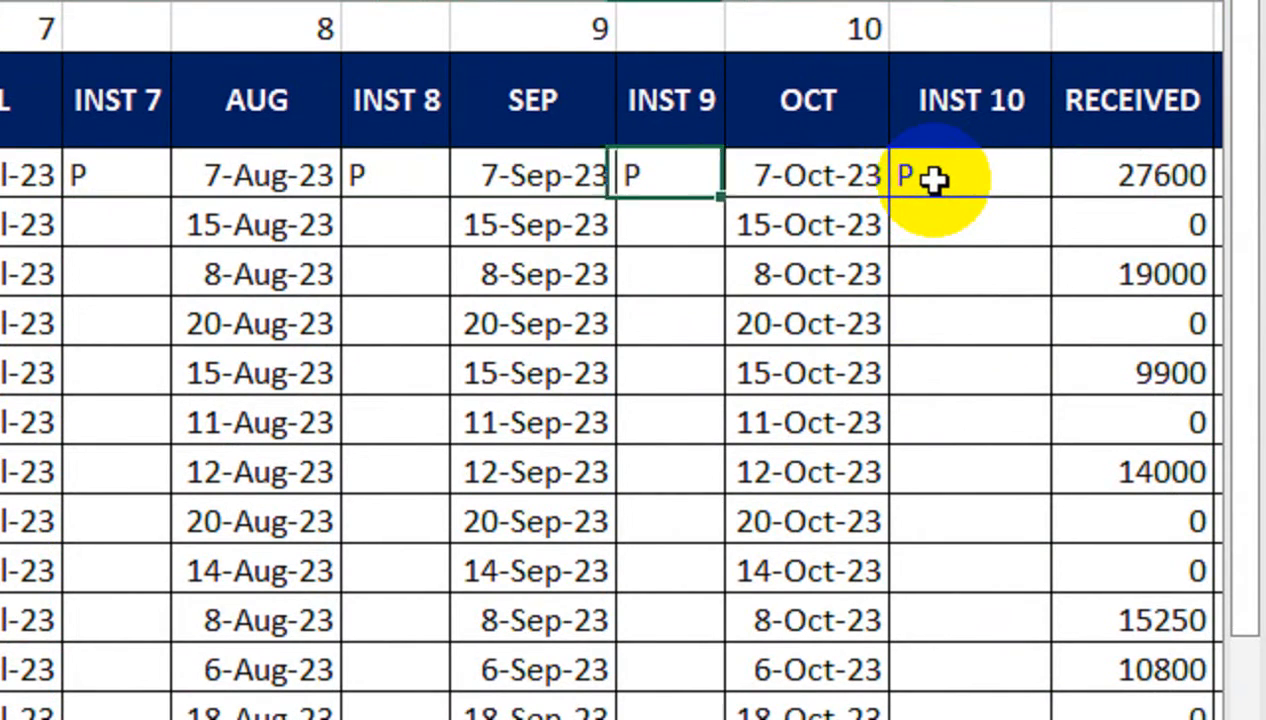
- Calculate the remaining balance in AB3 by subtracting the received amount from the price with the formula =D3-AA3
click(933, 178)
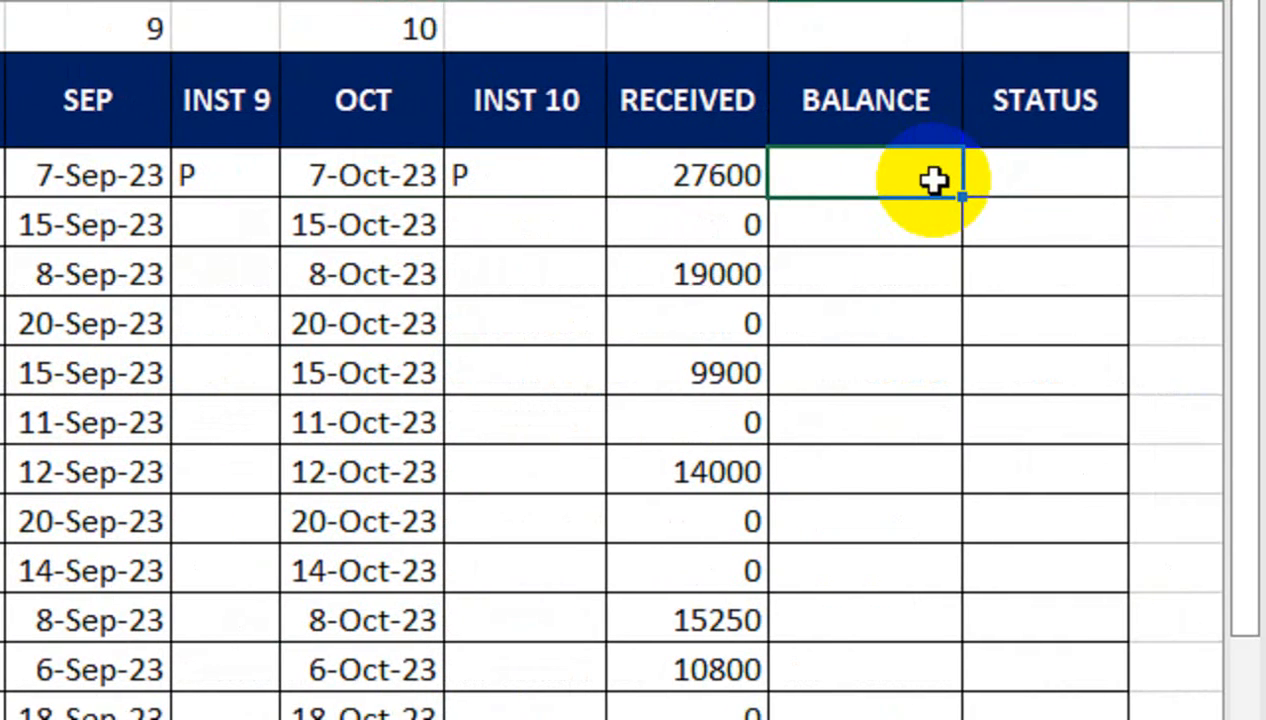
text(=)
key(Left)
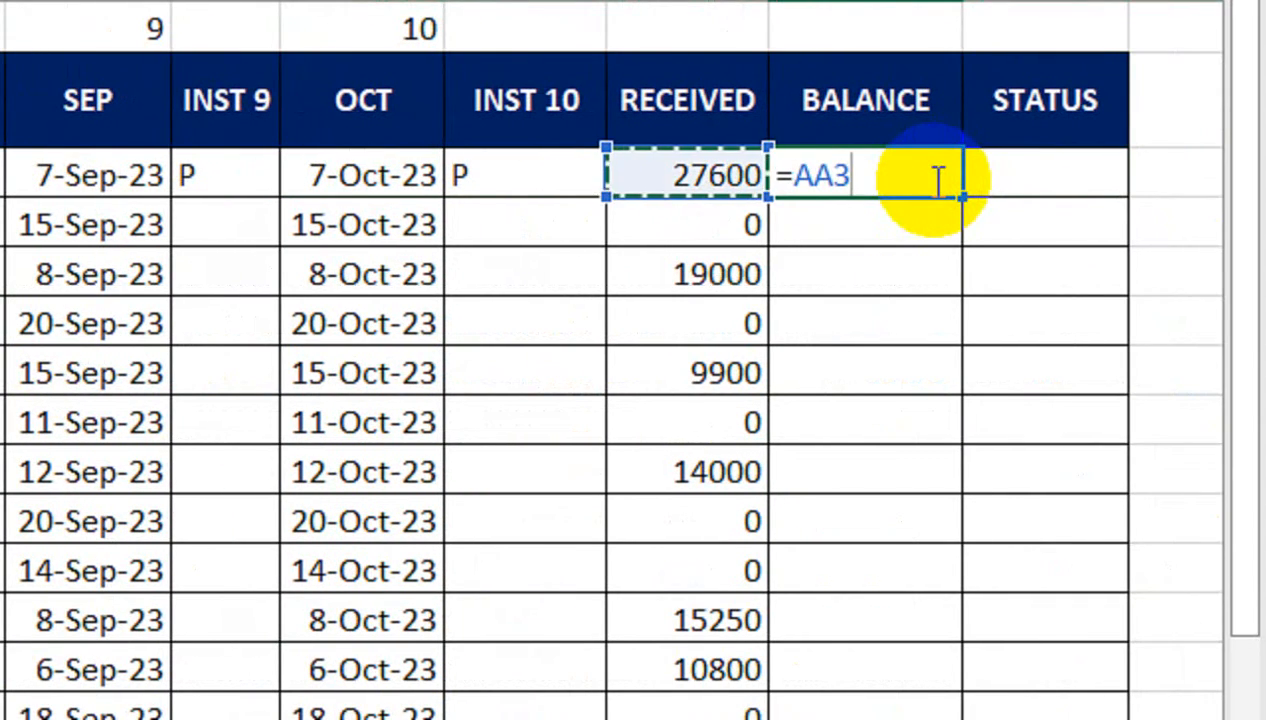
key(BackSpace)
key(BackSpace)
key(BackSpace)
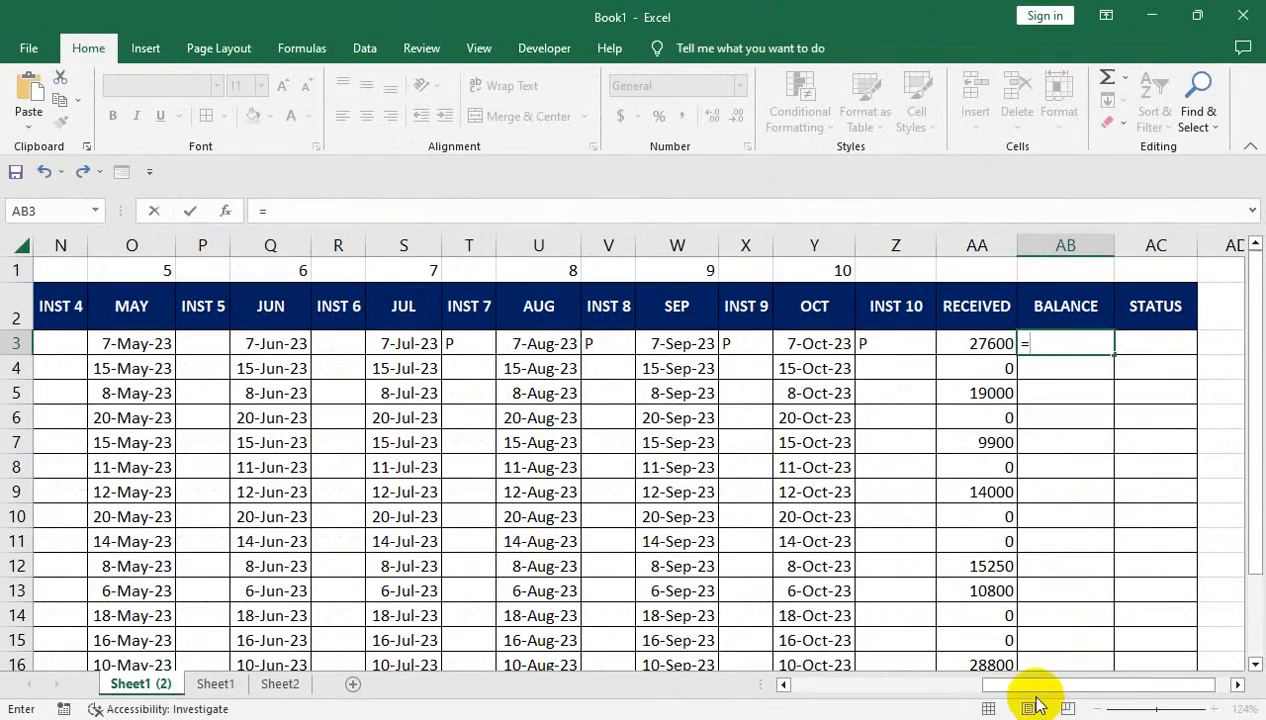
drag(1030, 686, 830, 686)
click(637, 340)
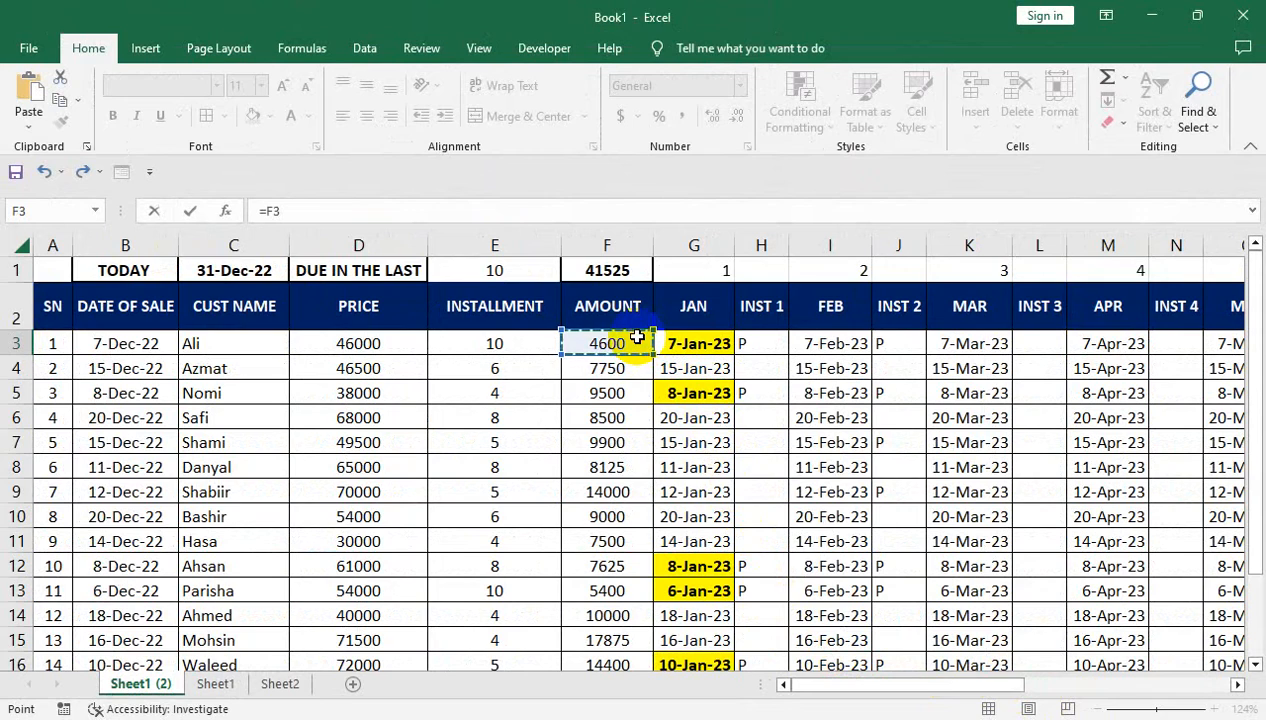
key(Left)
key(Left)
key(Left)
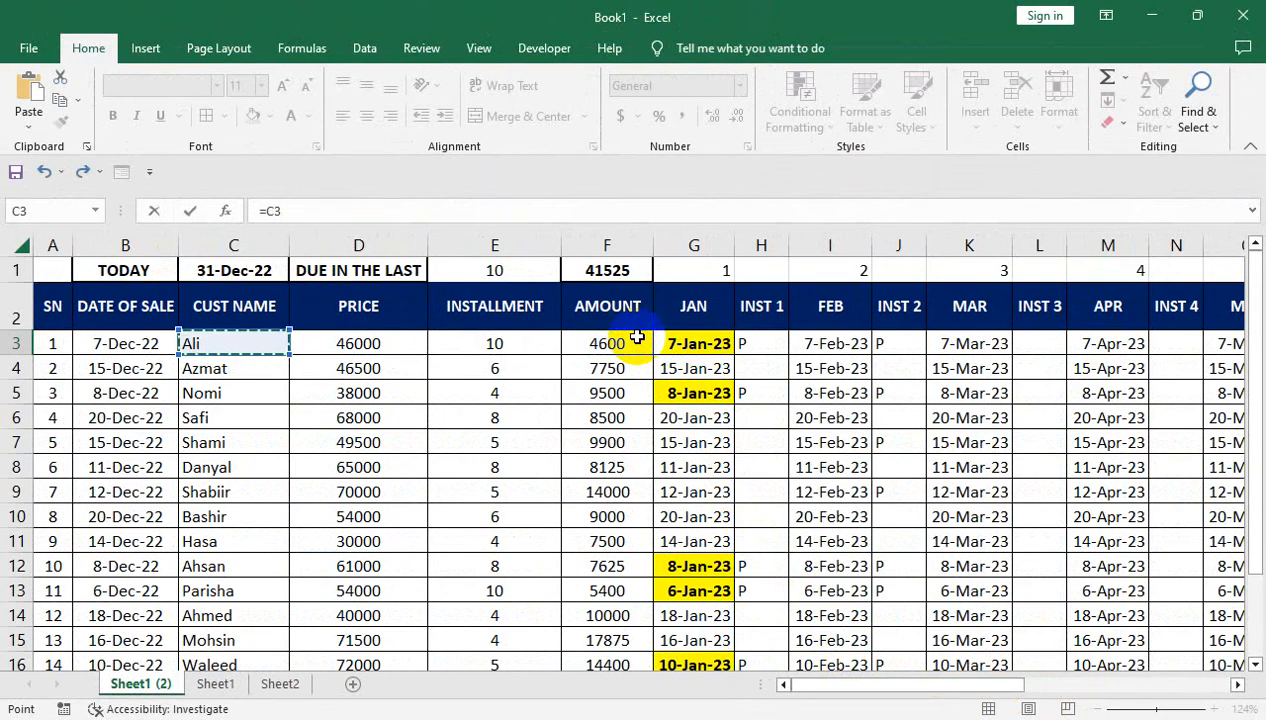
key(Right)
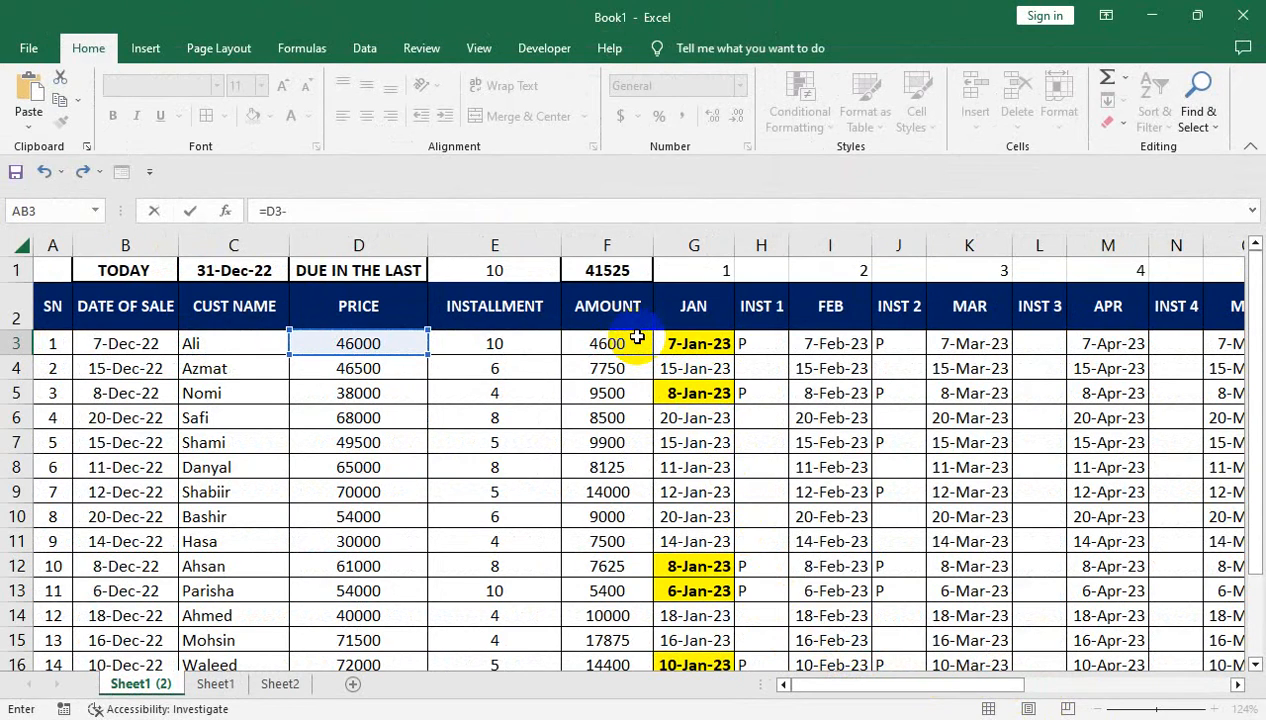
drag(825, 688, 965, 687)
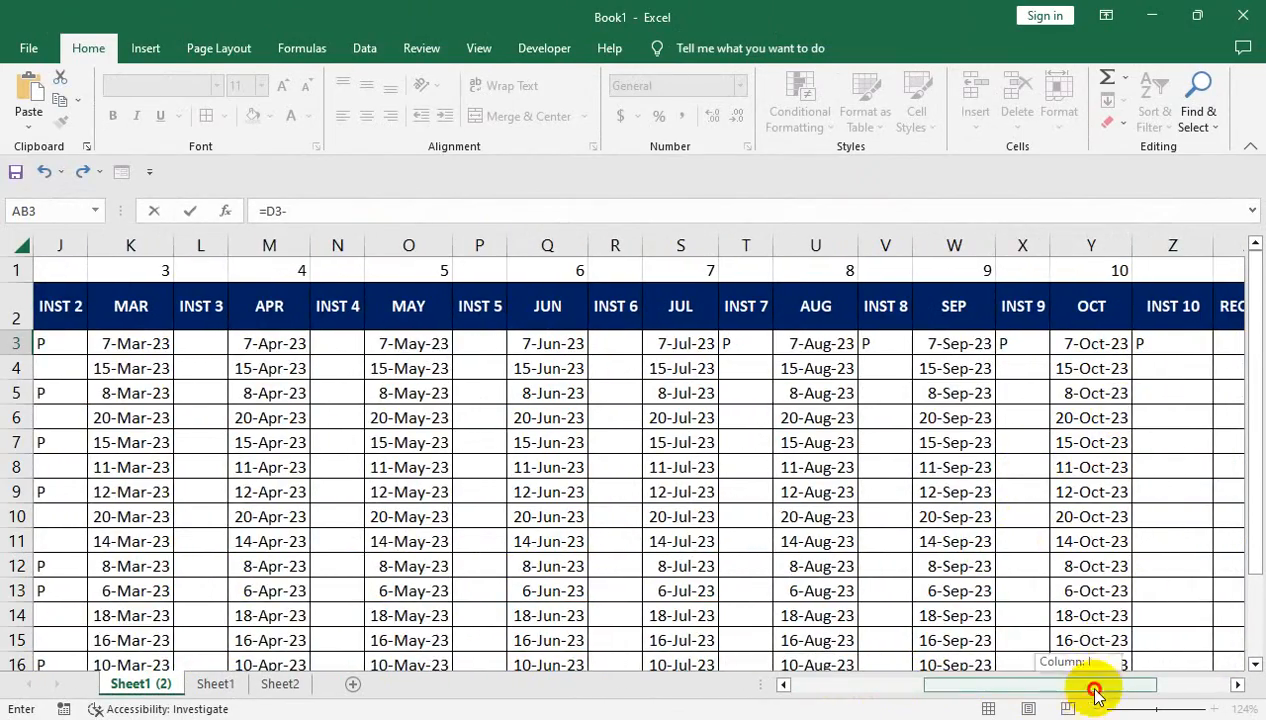
drag(1074, 687, 1120, 687)
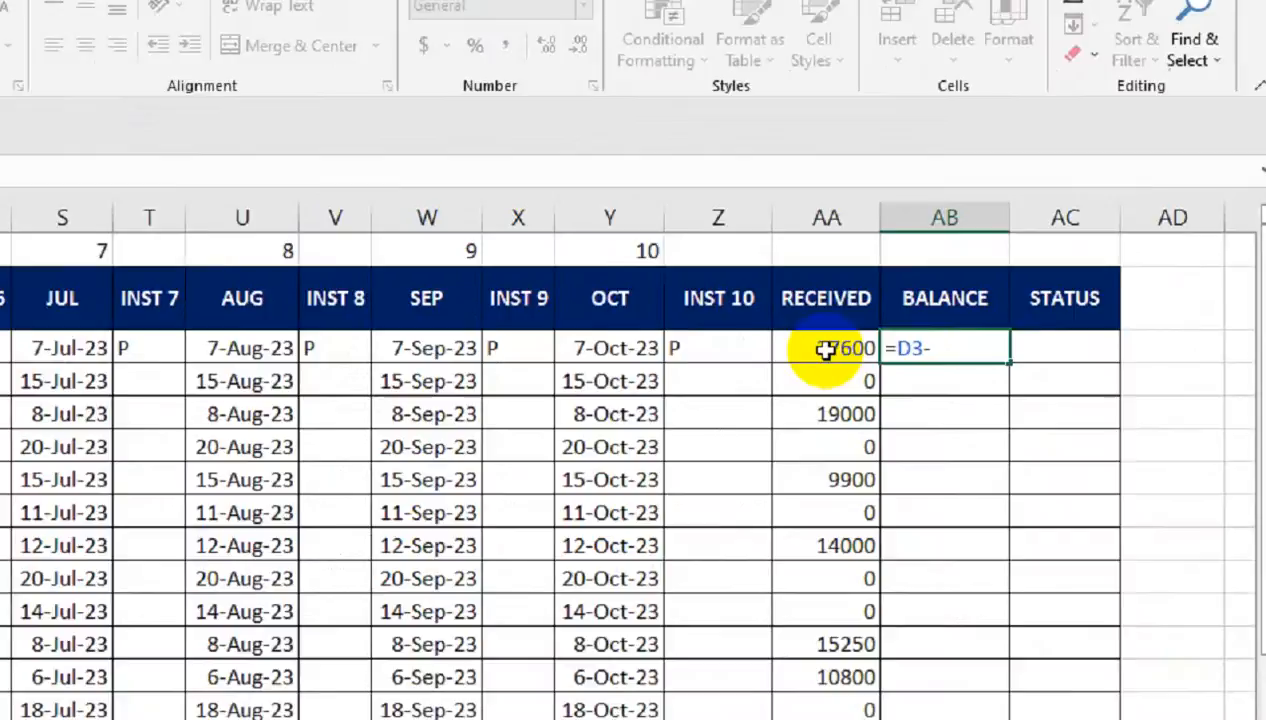
click(826, 349)
key(Return)
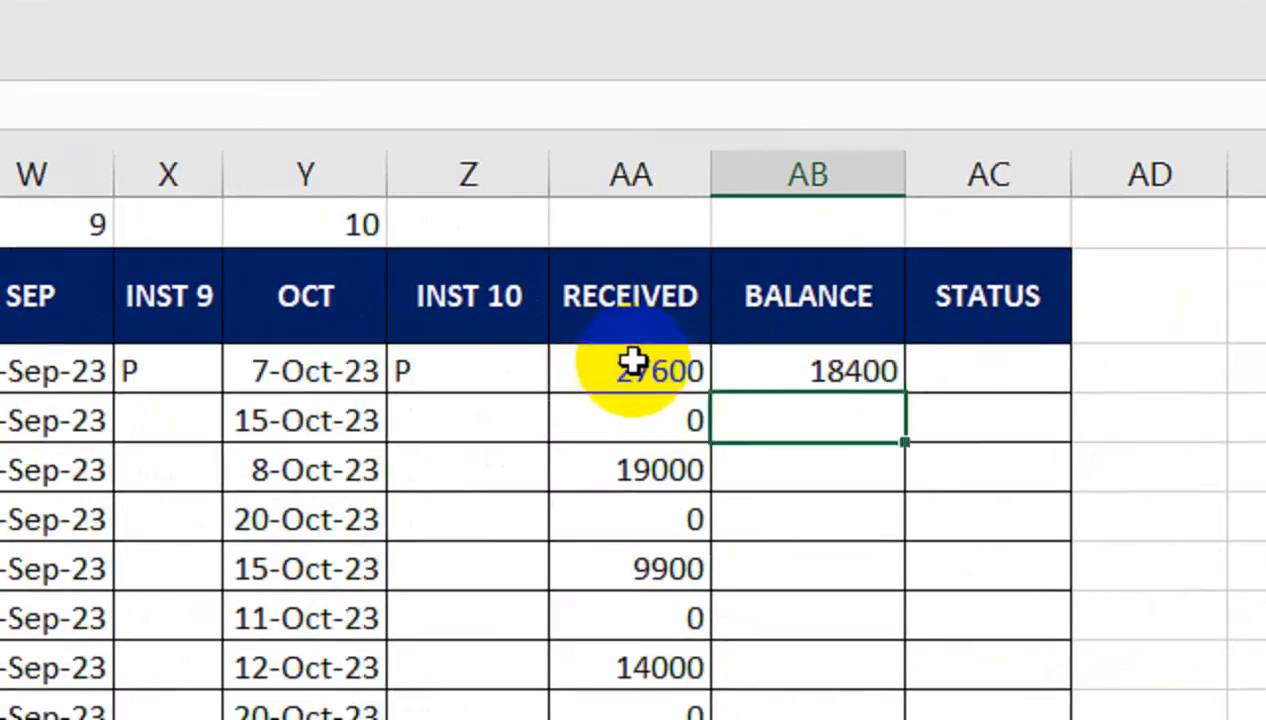
- Enter P for INST 6 and INST 5 in row 3, in cells R3 and P3
click(948, 341)
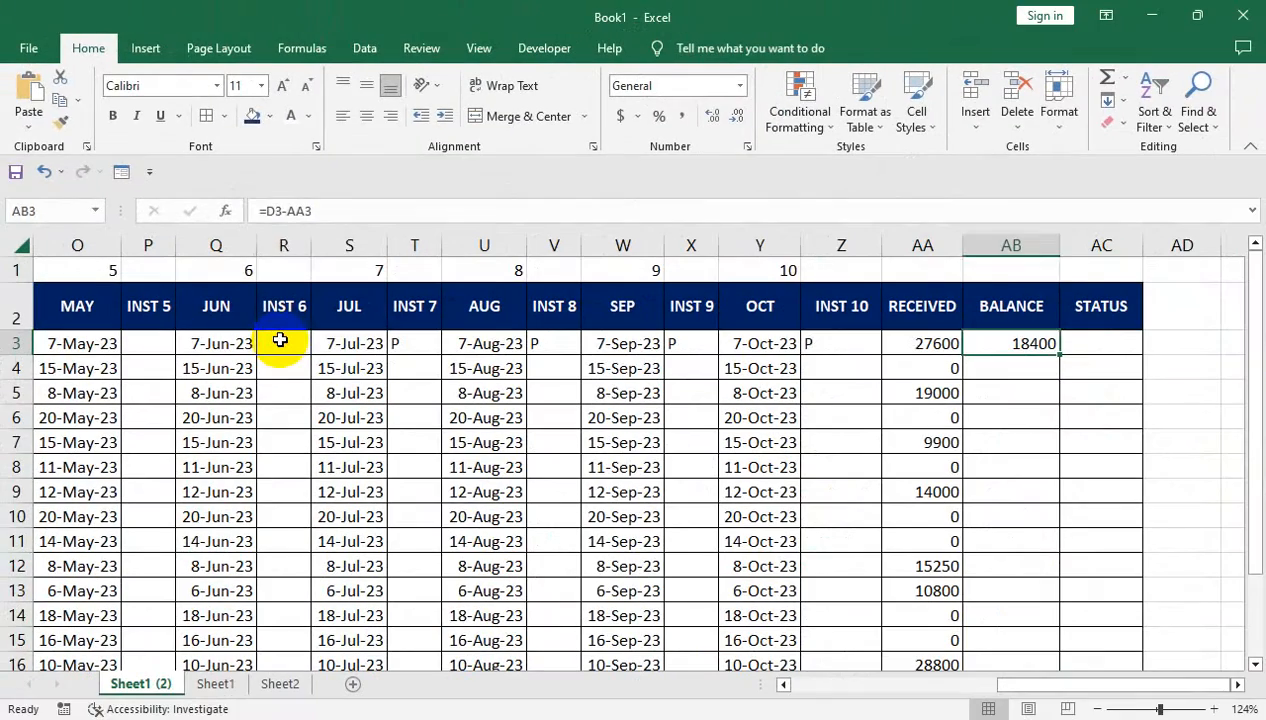
click(280, 340)
text(P)
key(Left)
key(Left)
text(P)
key(Left)
key(Left)
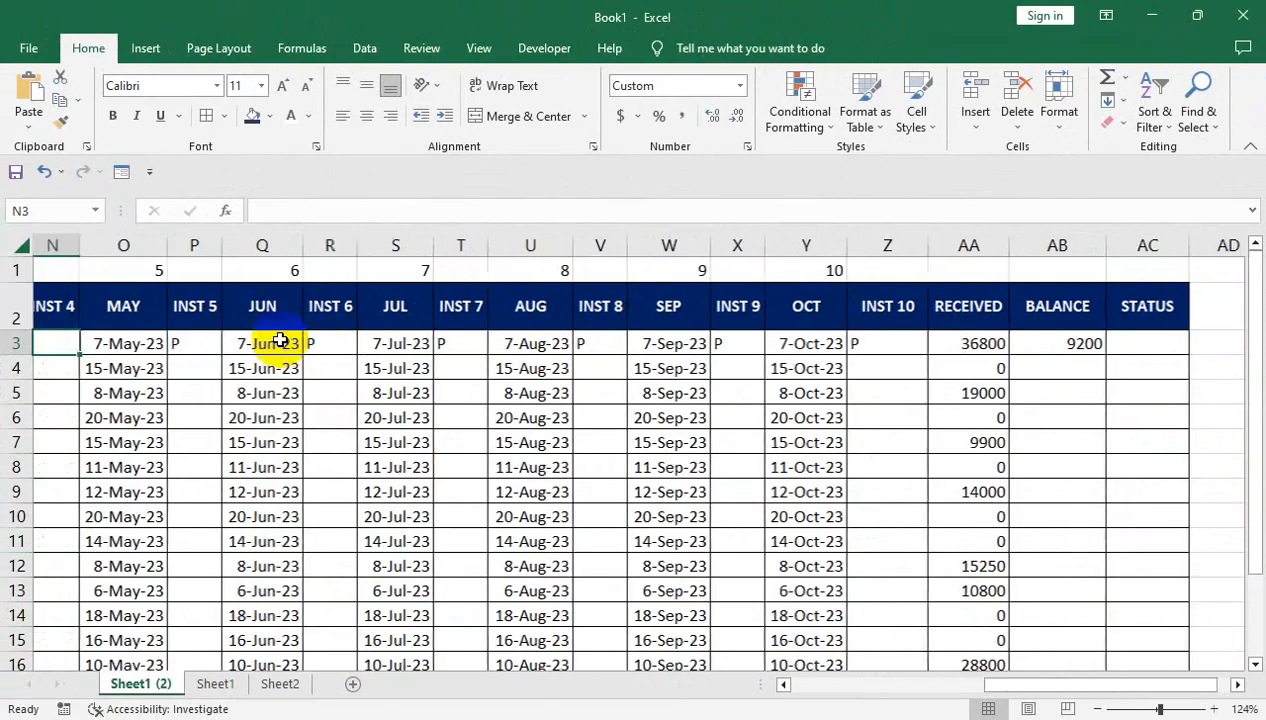
- Enter P for INST 4 and INST 3 in row 3, in cells N3 and L3
key(Left)
key(Left)
key(Right)
key(Right)
text(P)
key(Left)
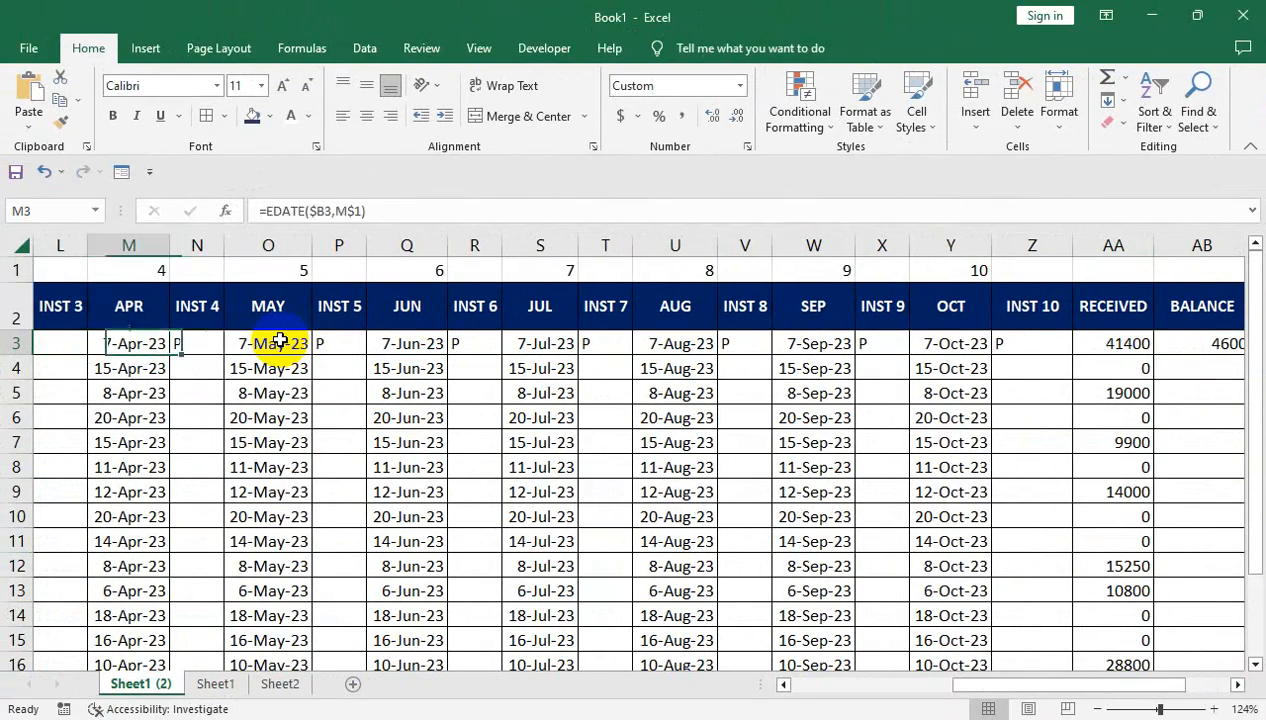
key(Left)
key(Left)
key(Left)
key(Left)
key(Left)
key(Right)
key(Right)
key(Right)
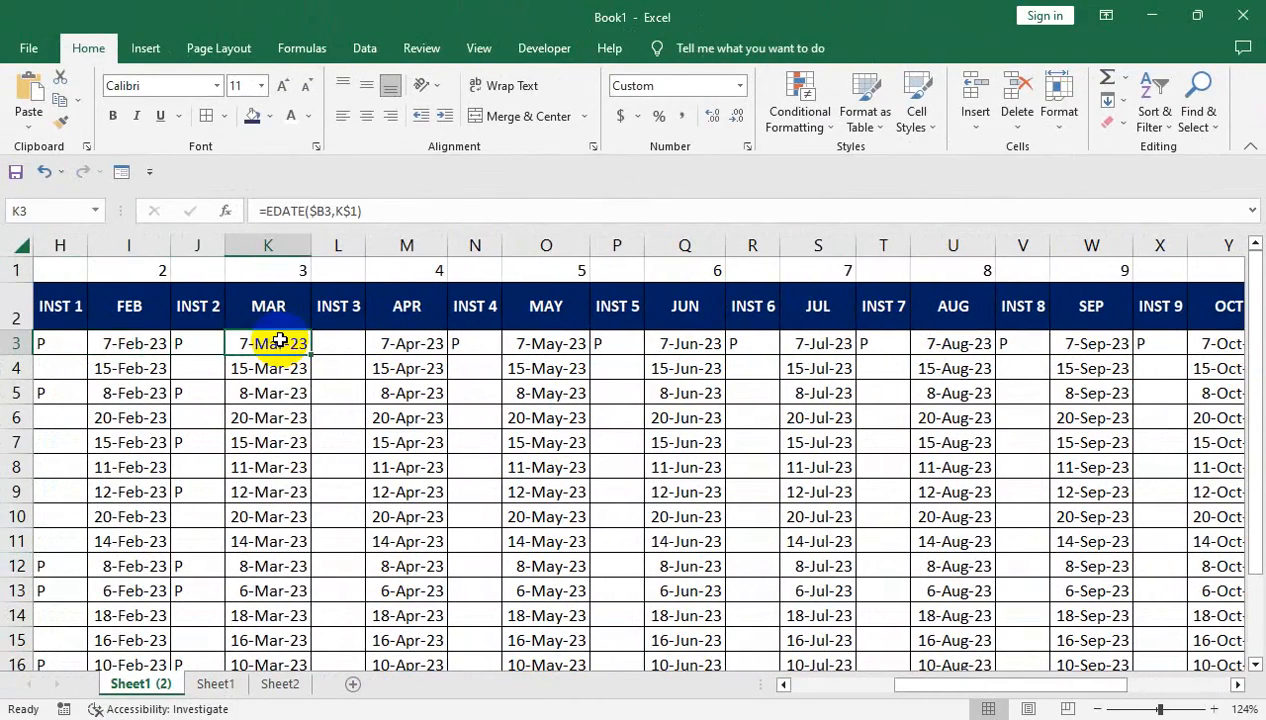
key(Right)
text(P)
- Review row 3 from the price in D3 across all installment marks to the received amount and balance in AB3
key(Left)
key(Left)
key(Left)
key(Left)
key(Left)
key(Left)
key(Left)
key(Left)
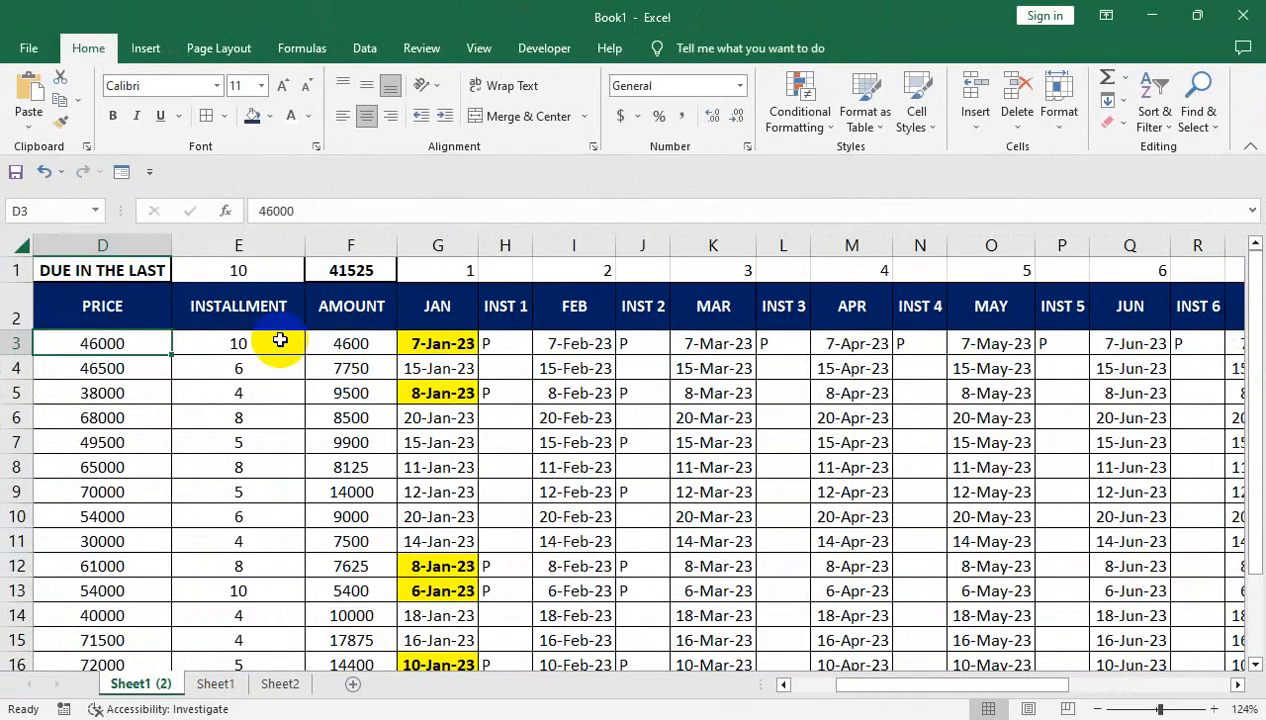
key(Right)
key(Right)
key(Right)
key(Right)
key(Right)
key(Right)
key(Right)
key(Right)
key(Right)
key(Right)
key(Right)
key(Right)
key(Right)
key(Right)
key(Right)
key(Right)
key(Right)
key(Right)
key(Right)
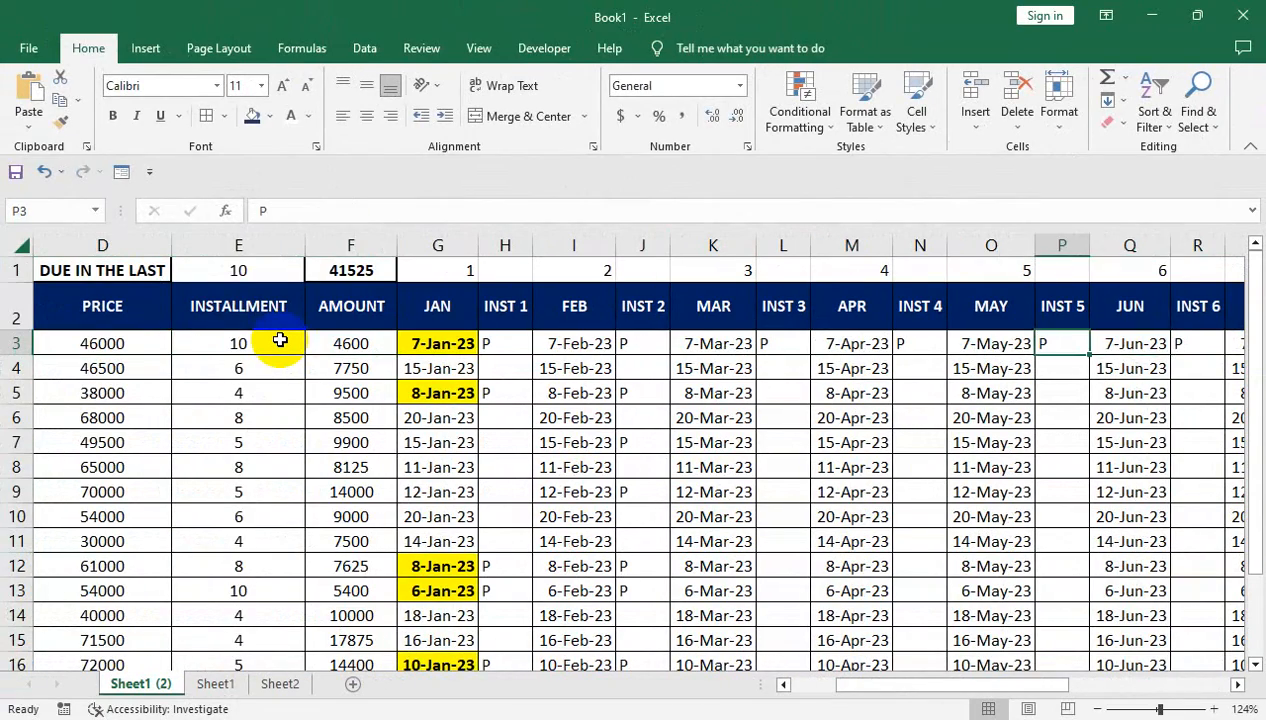
key(Right)
key(Right)
key(Right)
key(Right)
key(Right)
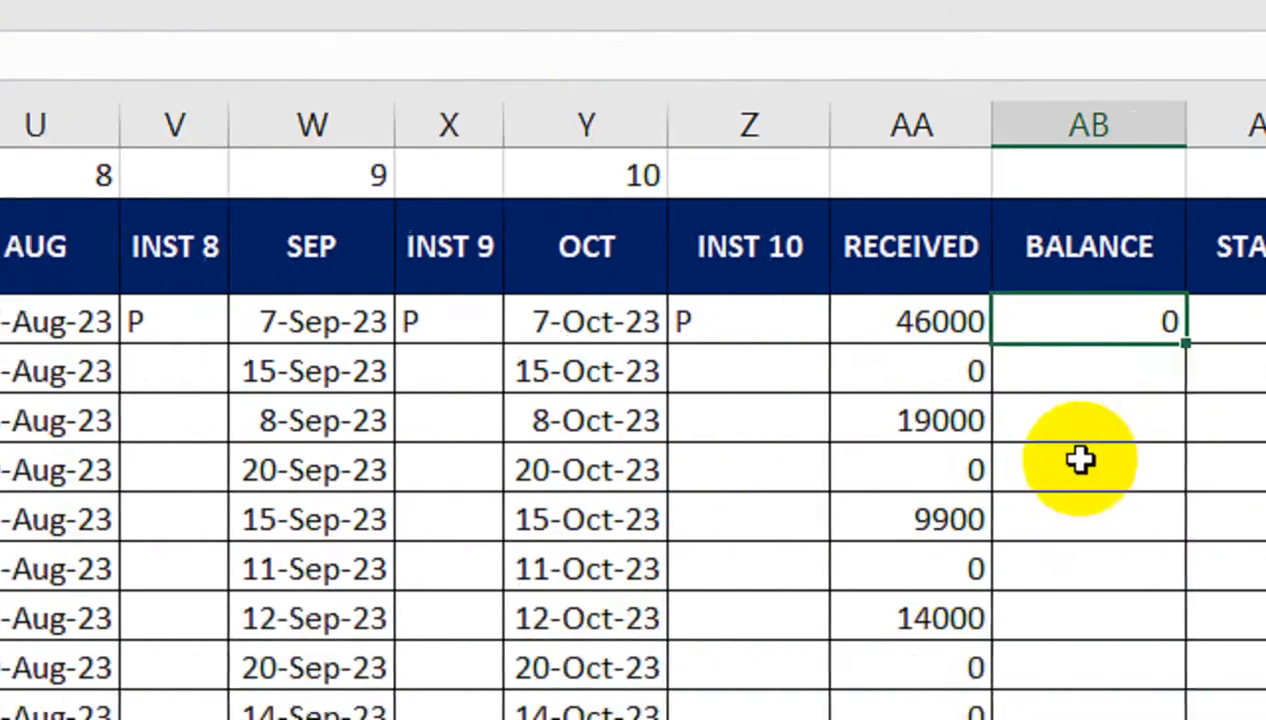
- Fill the balance formula in AB3 down the BALANCE column to row 17
click(1187, 333)
drag(1172, 389, 1161, 389)
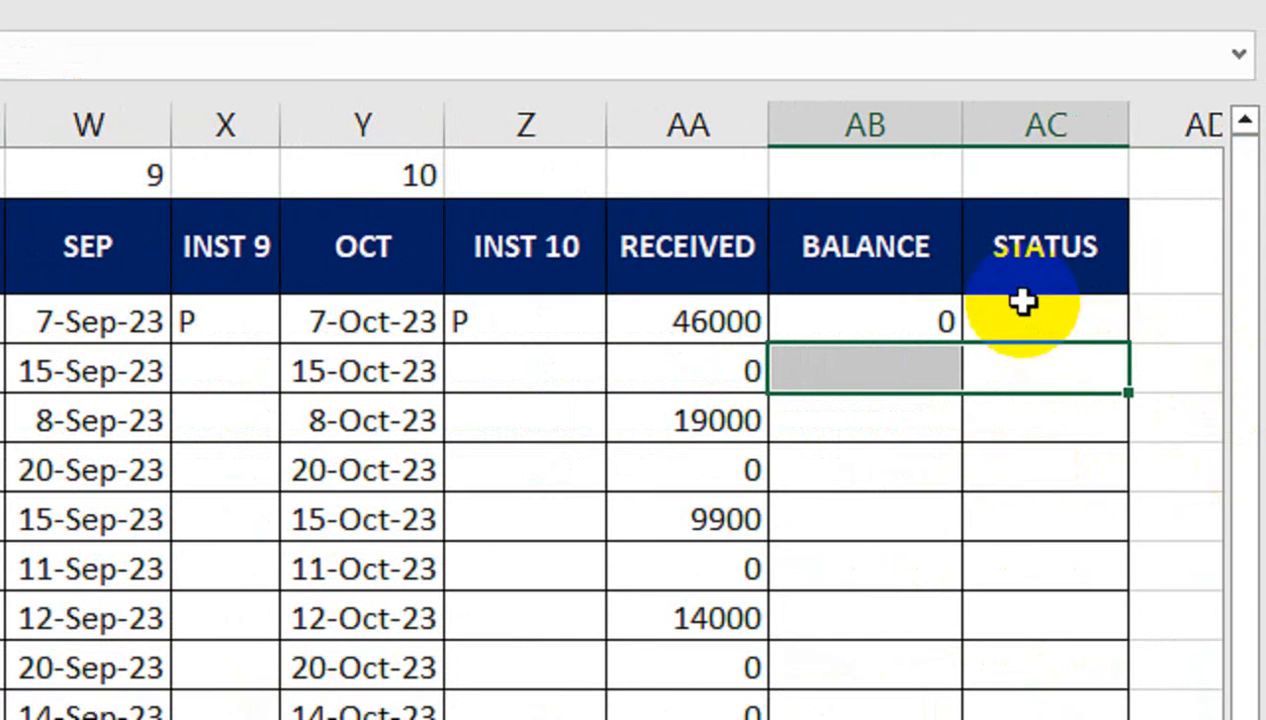
click(872, 318)
double_click(961, 344)
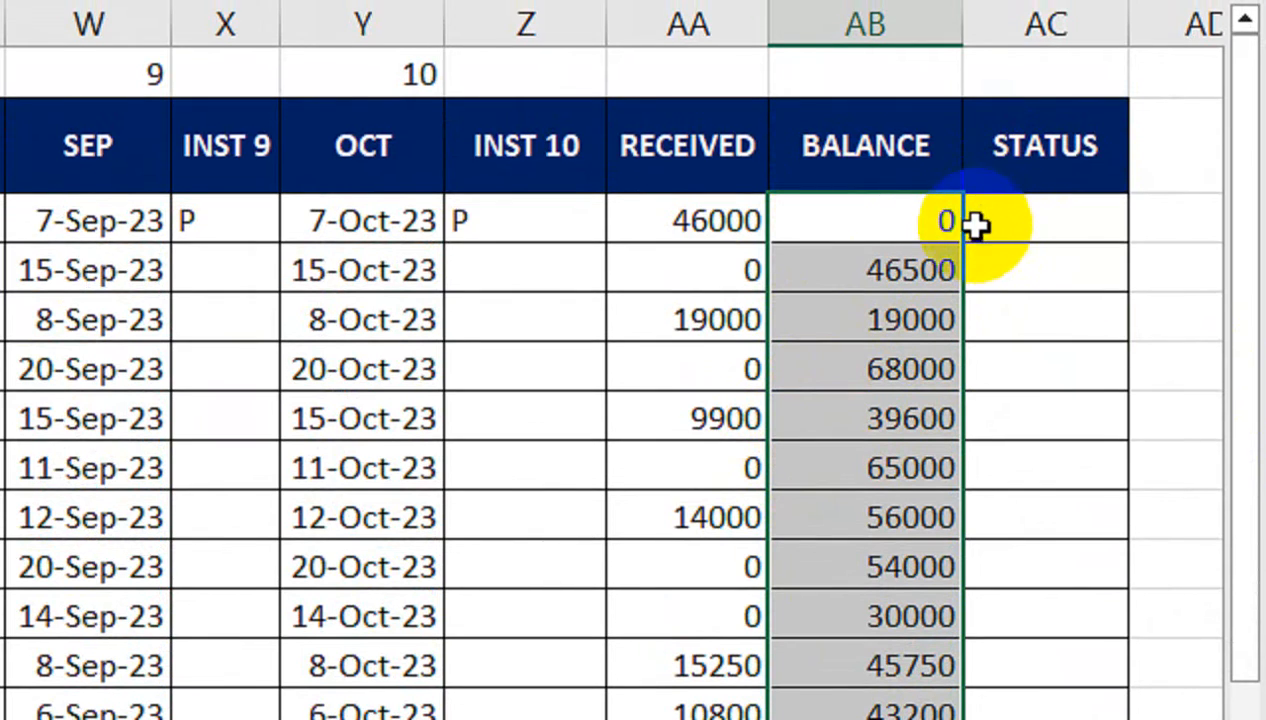
- Calculate the payment status in the first STATUS cell, AC3, with the formula =IF(AB3=0,"COMPLETED","BALANCE")
click(1020, 213)
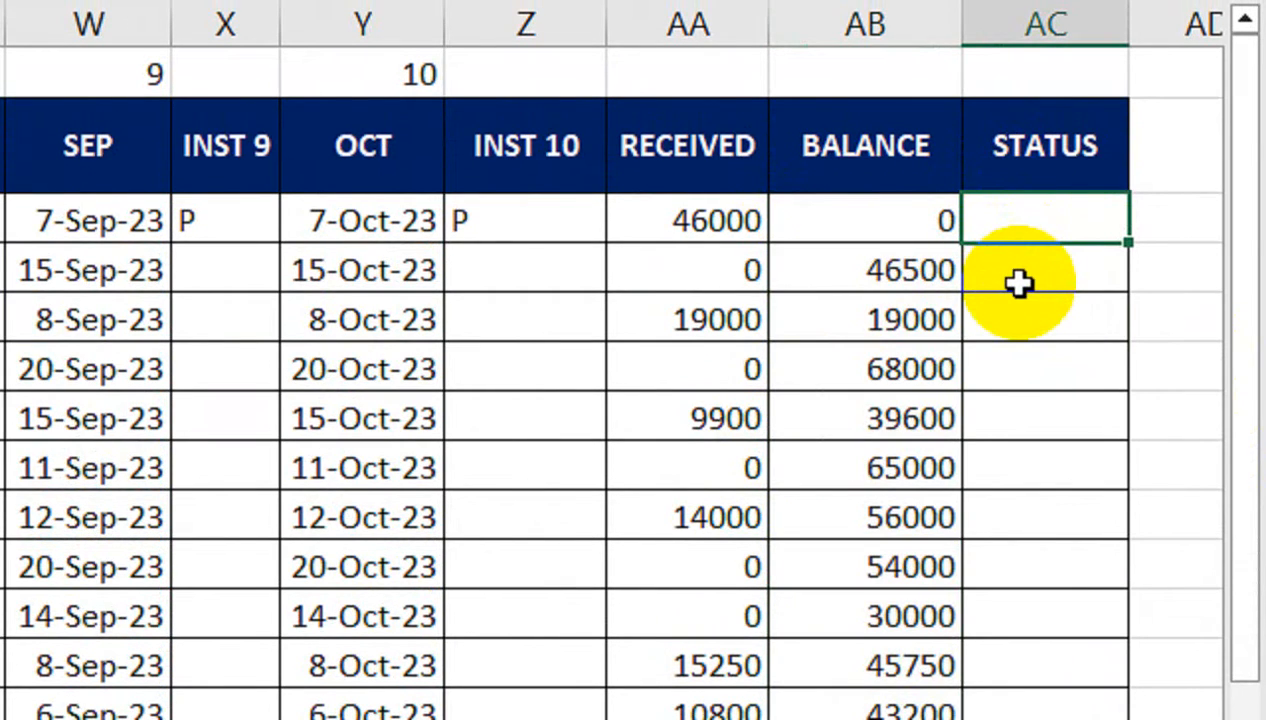
text(=IF)
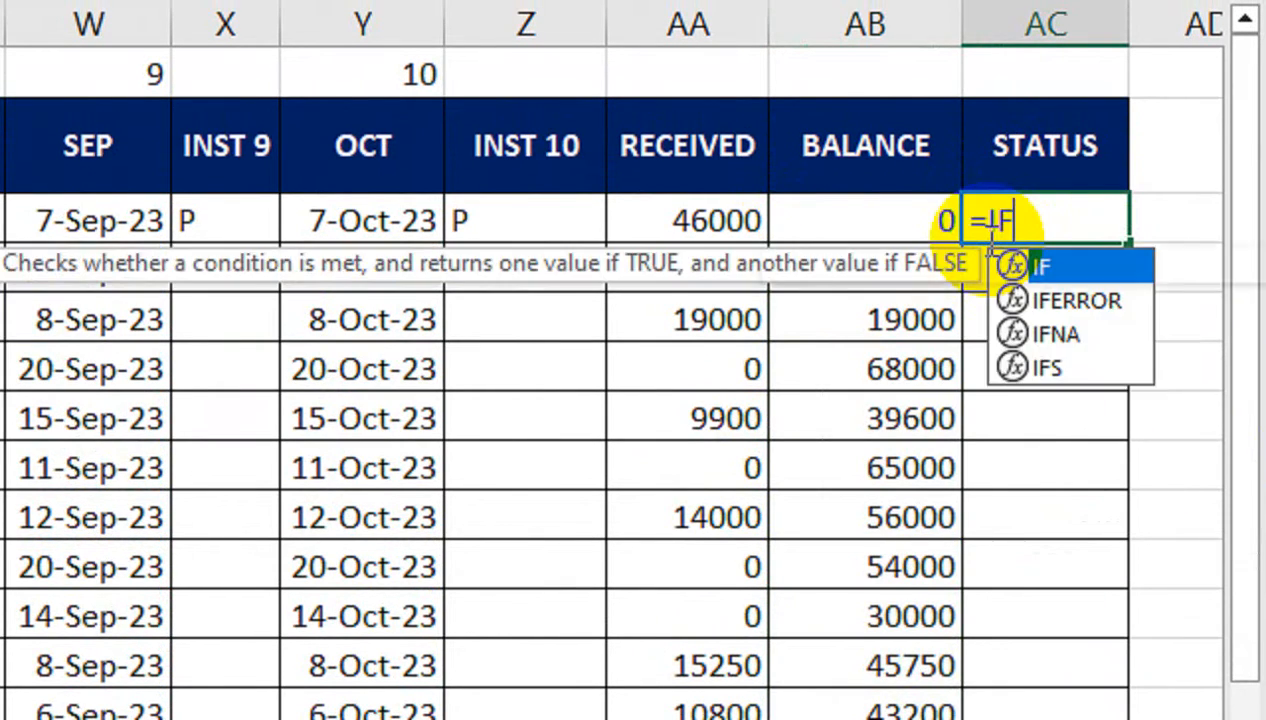
text(()
click(950, 222)
text(=")
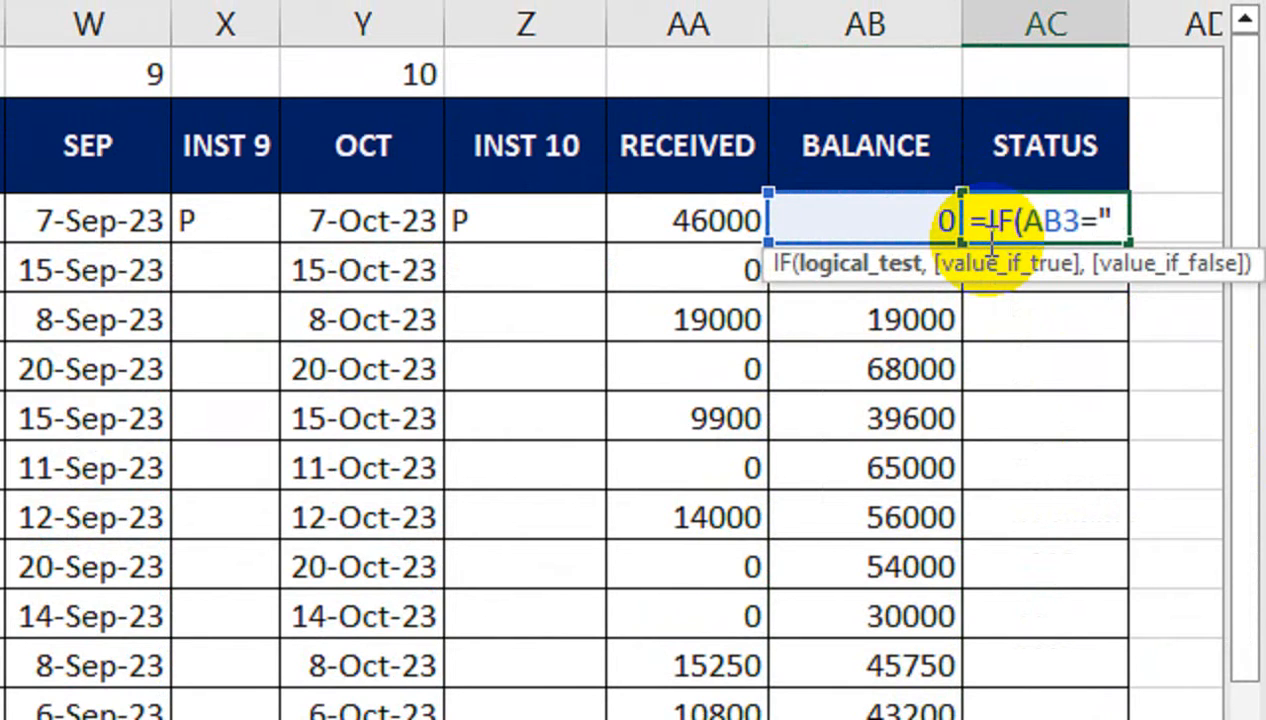
text(,"COMPLETED)
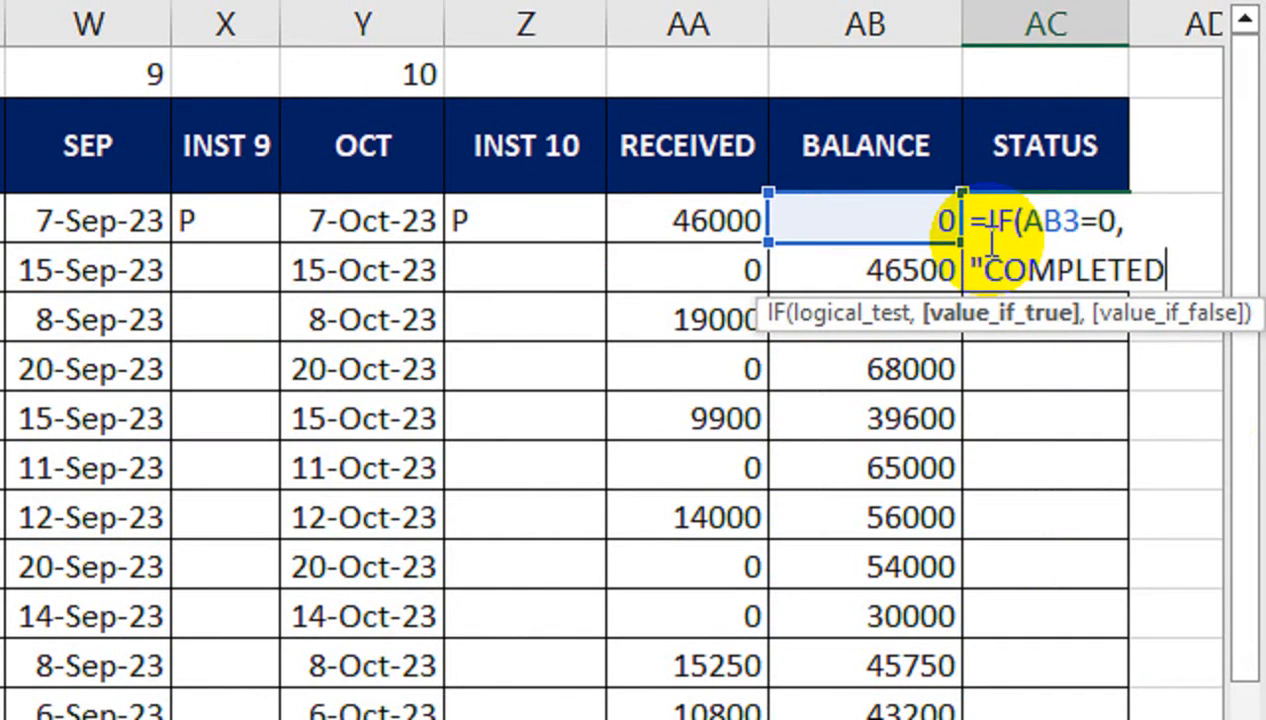
text(",)
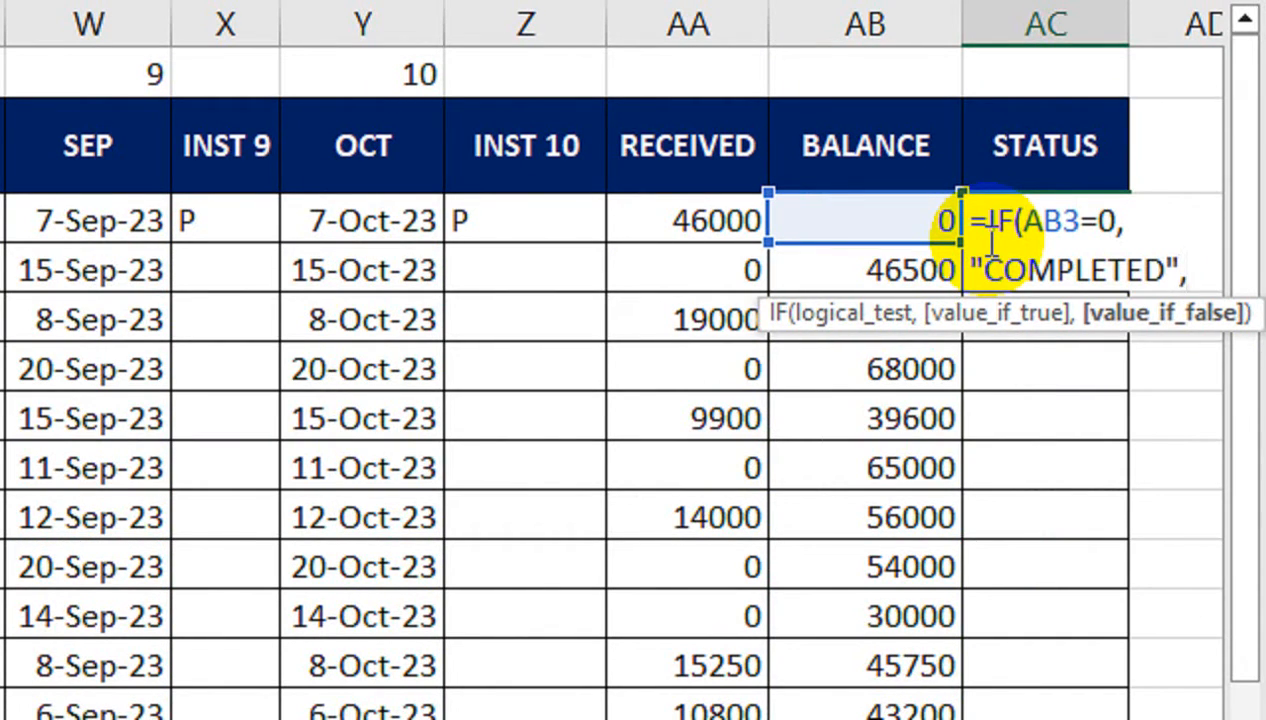
text("NO)
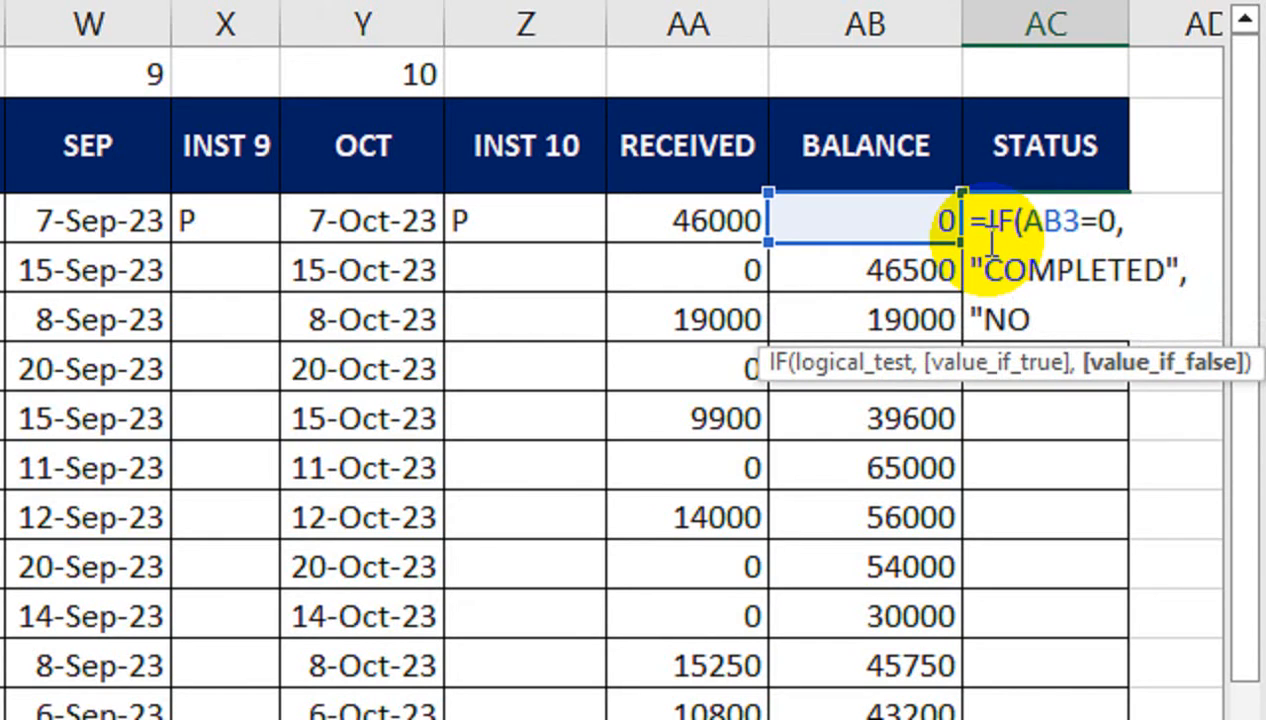
key(BackSpace)
key(BackSpace)
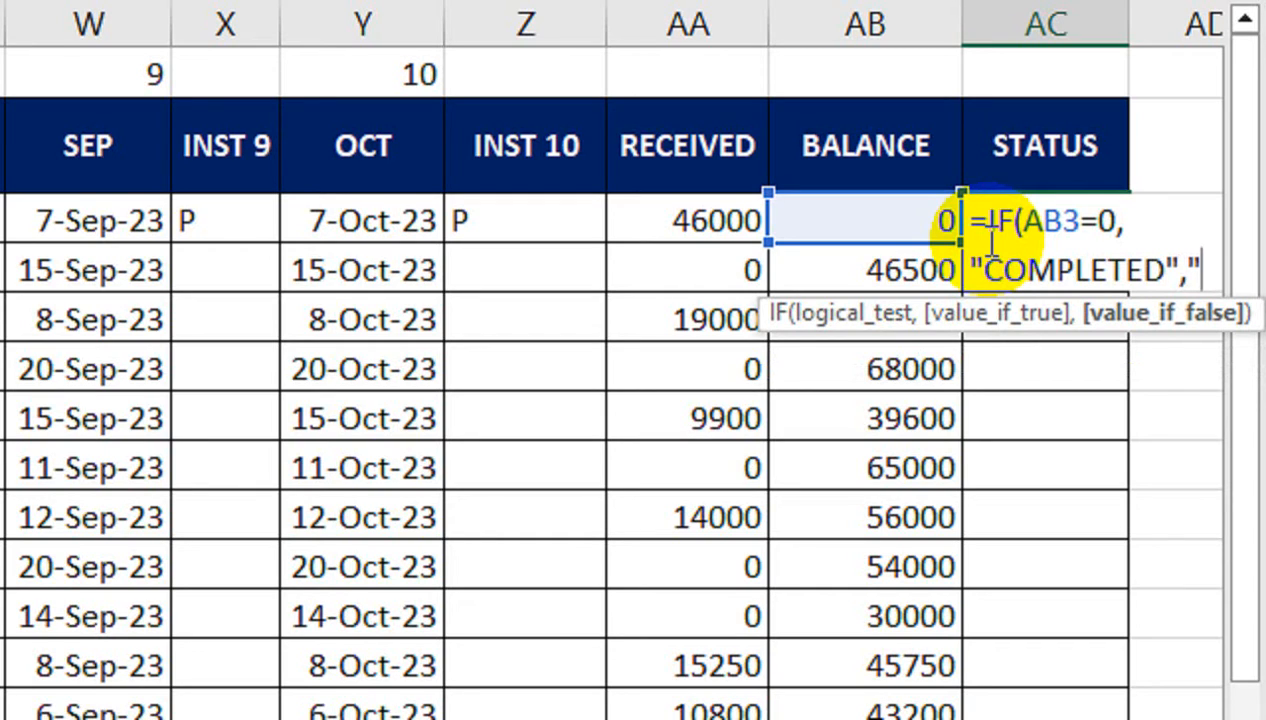
text(NO)
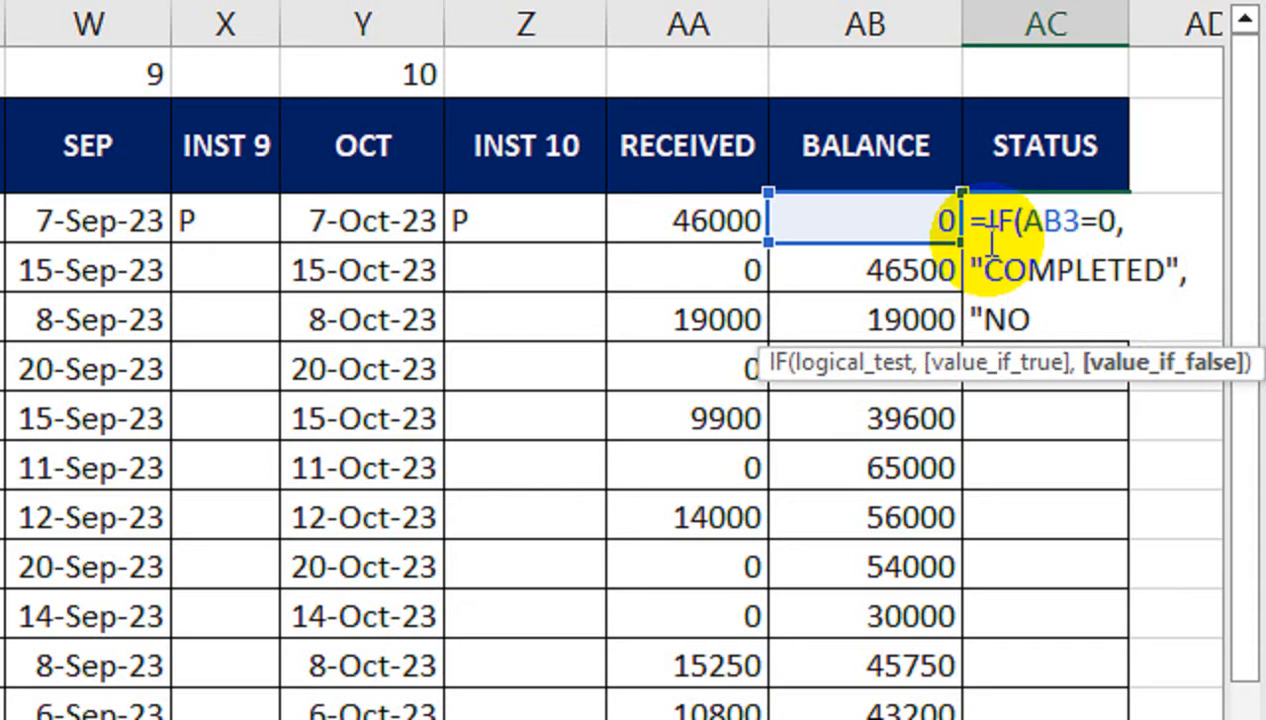
key(BackSpace)
key(BackSpace)
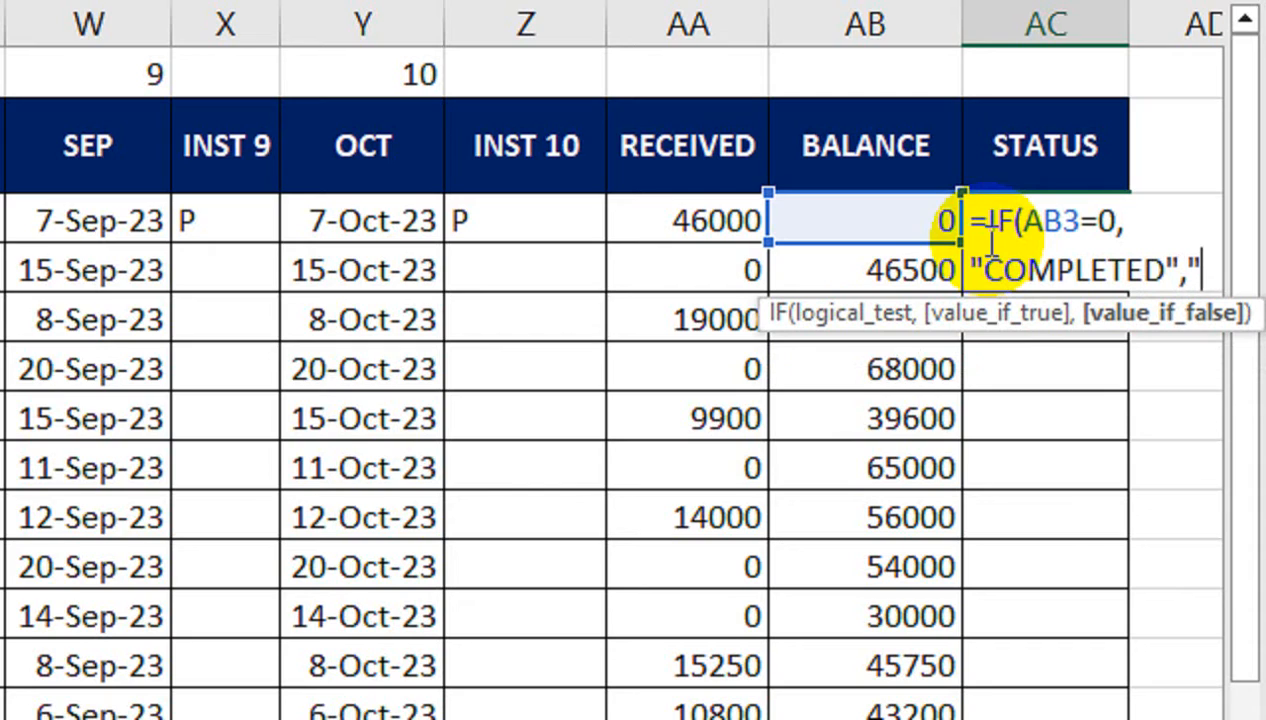
text(BALANCE:)
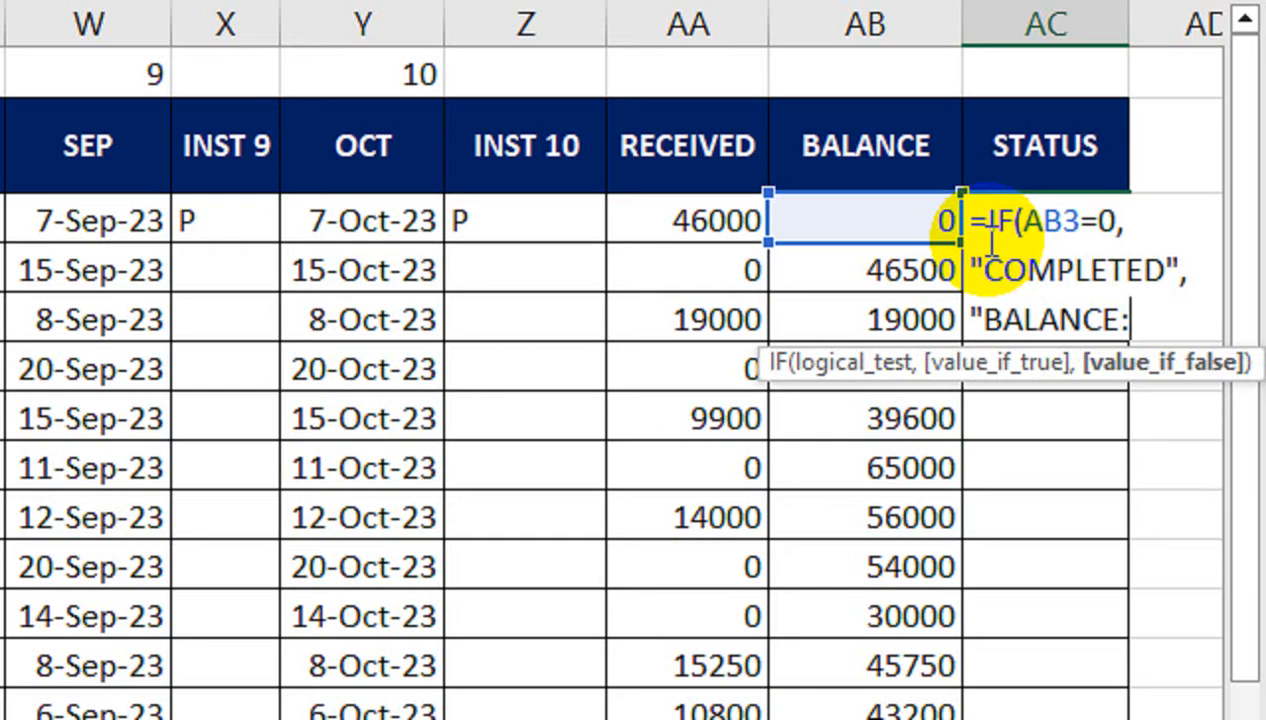
key(BackSpace)
text("))
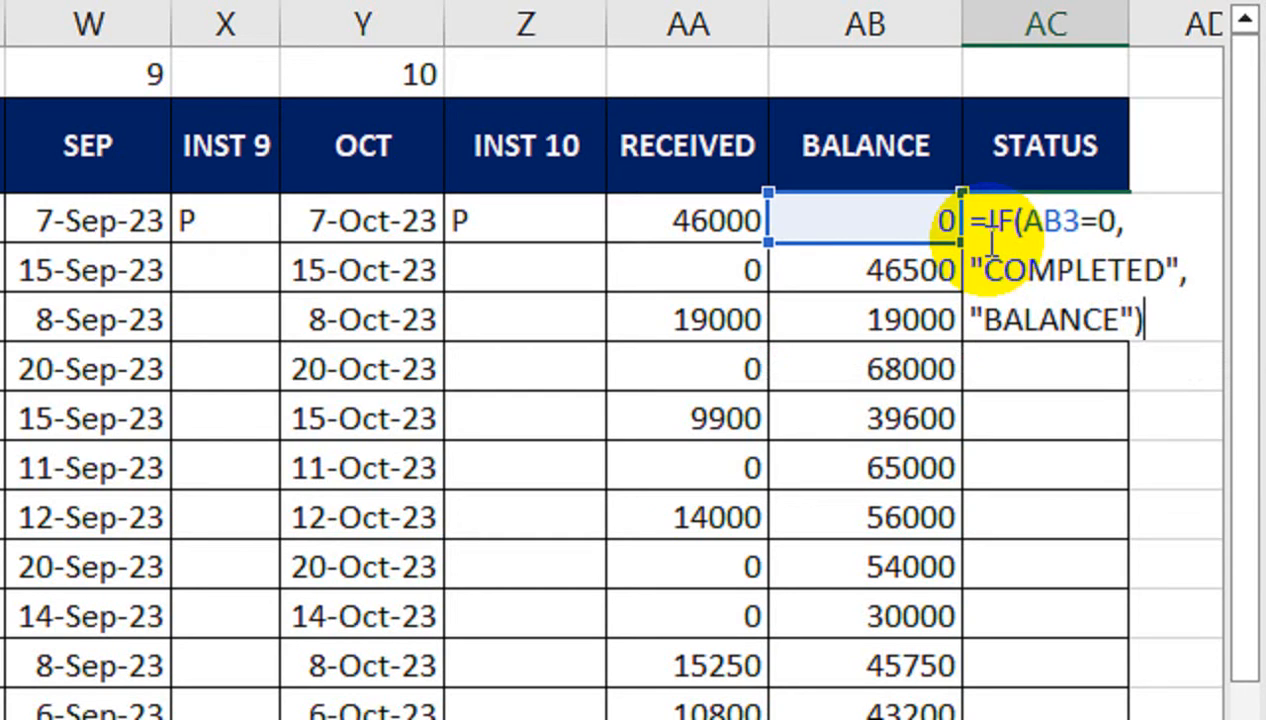
key(Return)
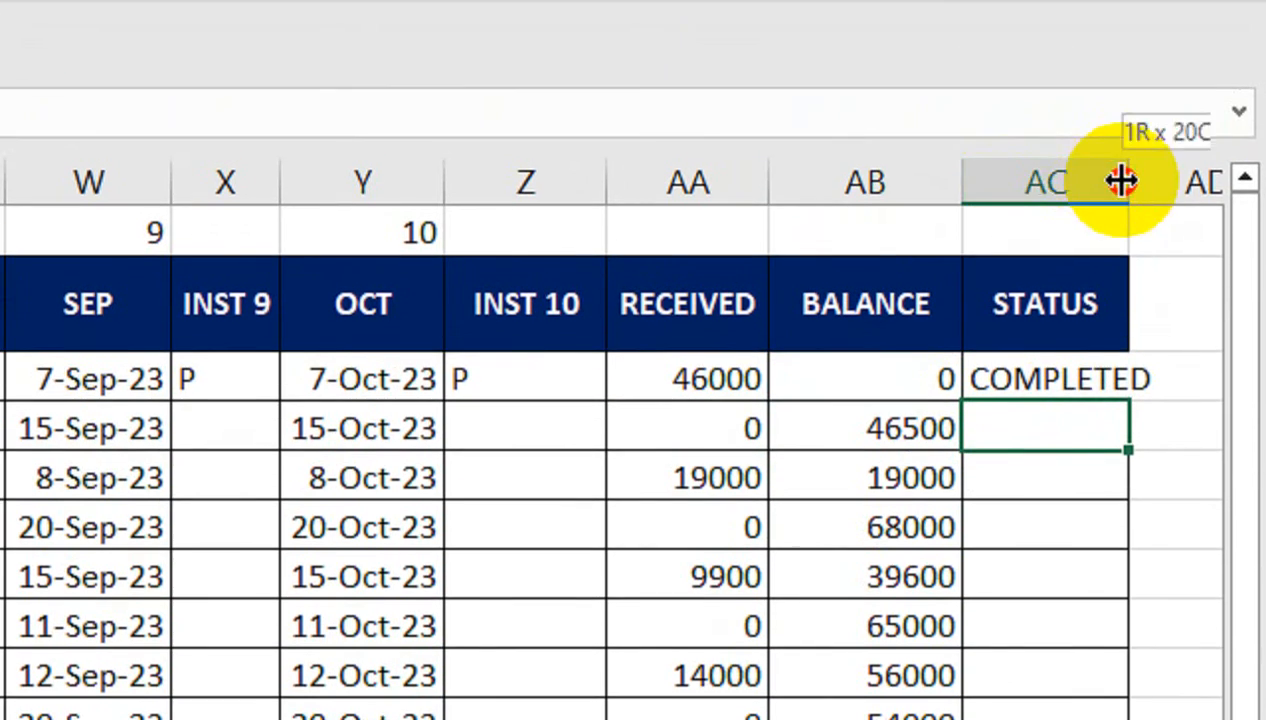
- Autofit the width of column AC and fill the STATUS formula from AC3 down to row 17
double_click(1128, 133)
click(1096, 341)
double_click(1160, 397)
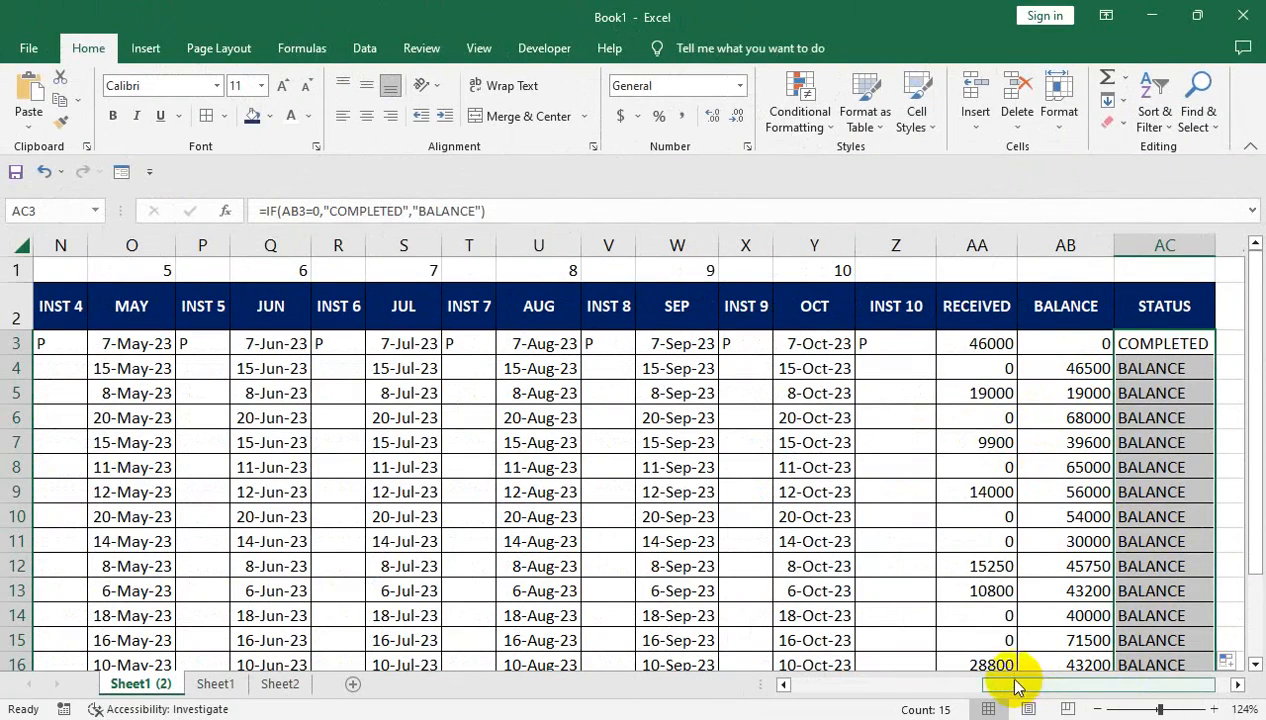
- Test the DUE IN THE LAST value in E1 with 20 and 15, and set it back to 10
drag(1016, 686, 800, 636)
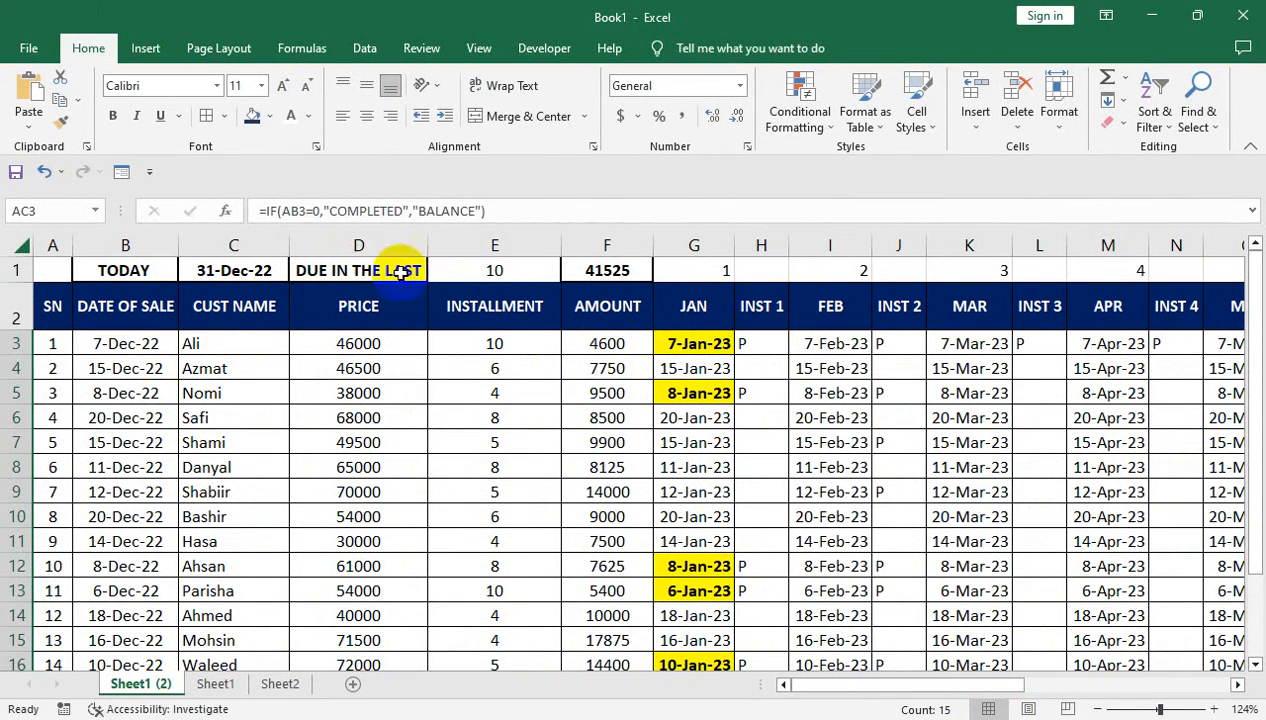
click(495, 270)
text(20)
key(Return)
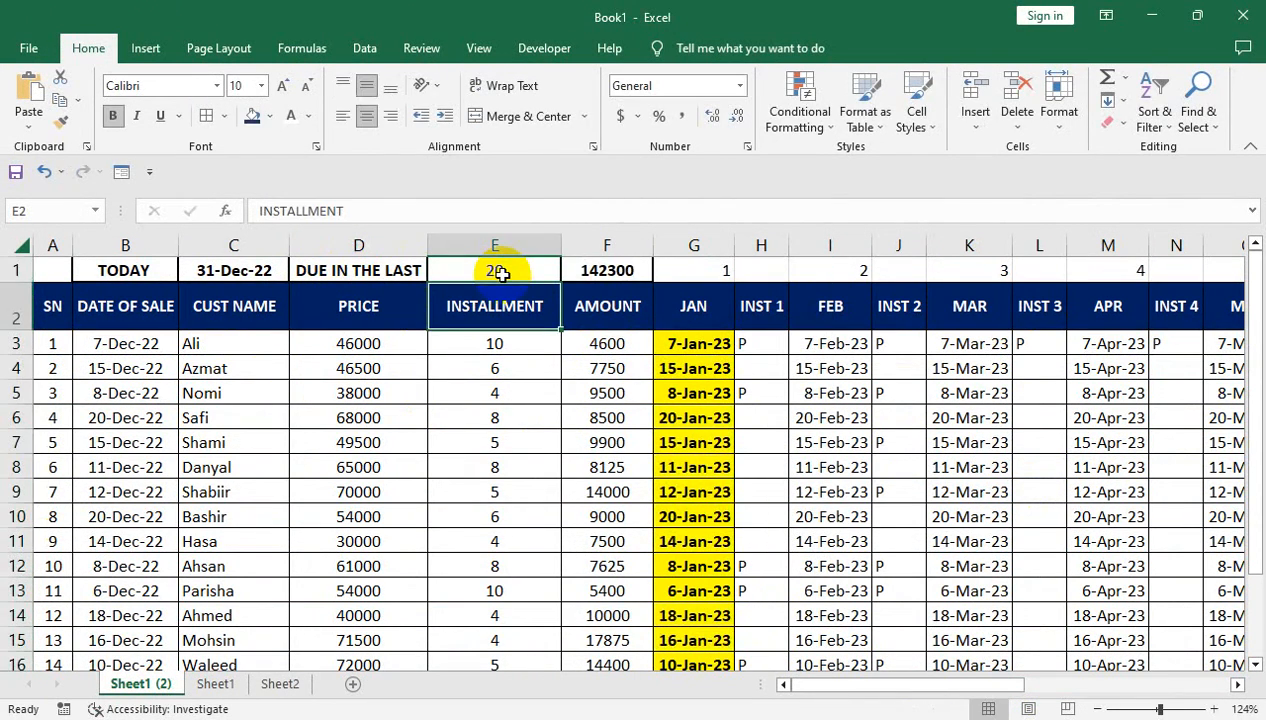
click(500, 273)
text(15)
key(Return)
click(500, 273)
text(10)
key(Return)
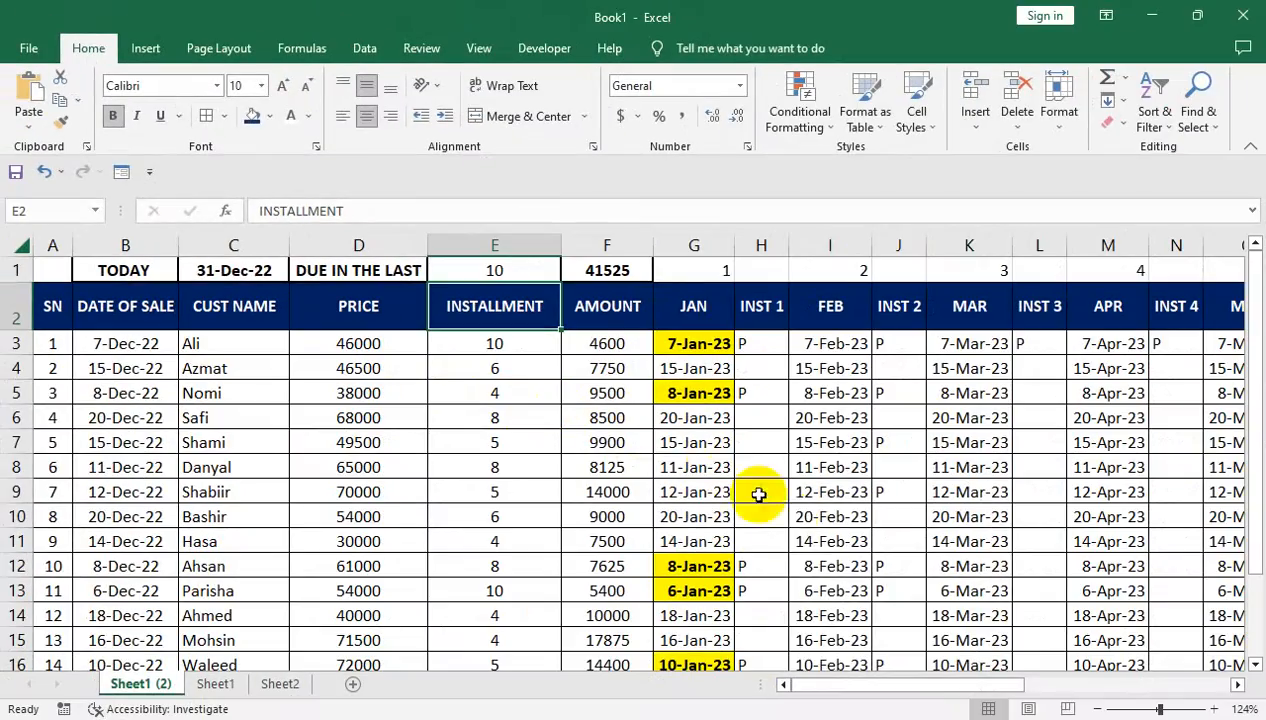
drag(808, 682, 961, 627)
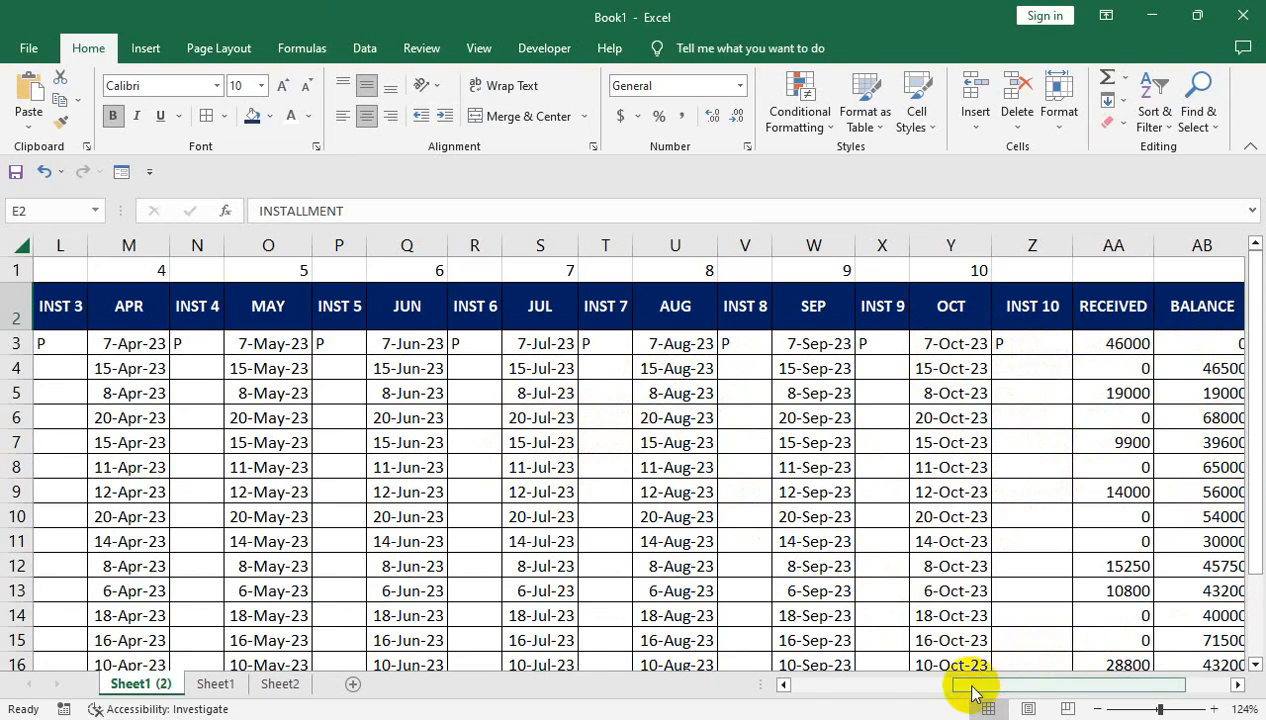
drag(975, 692, 786, 687)
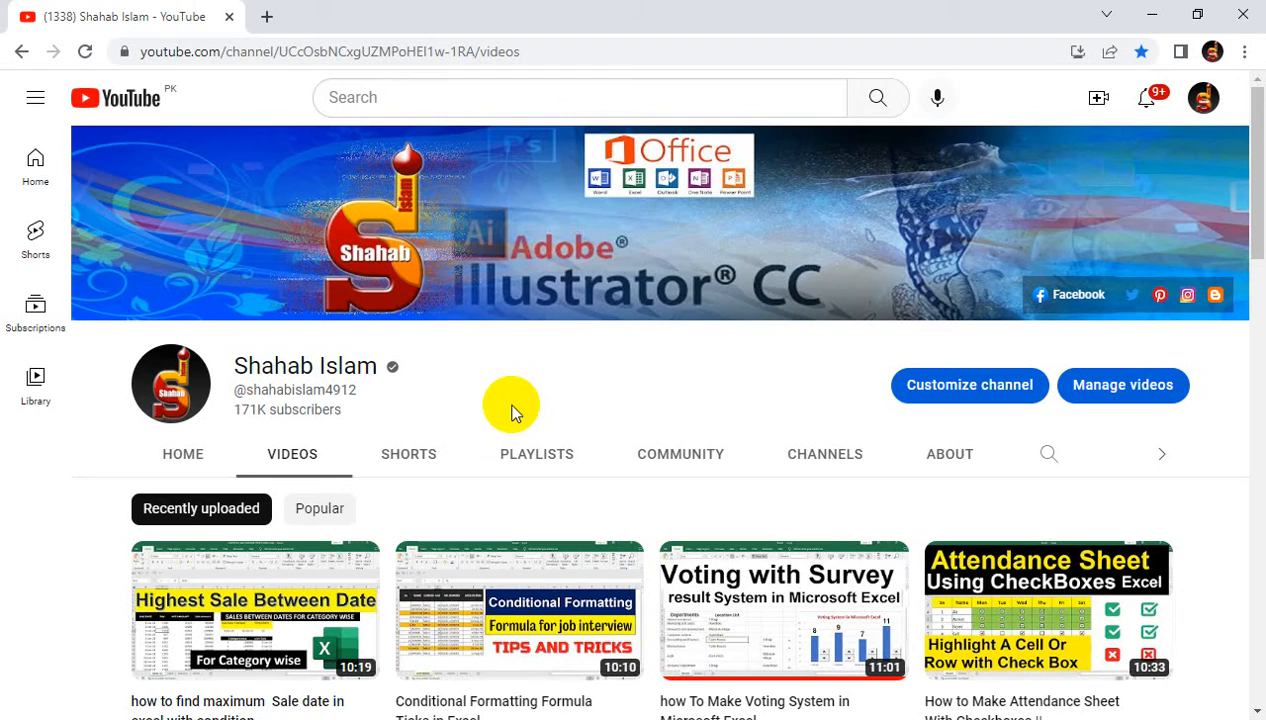